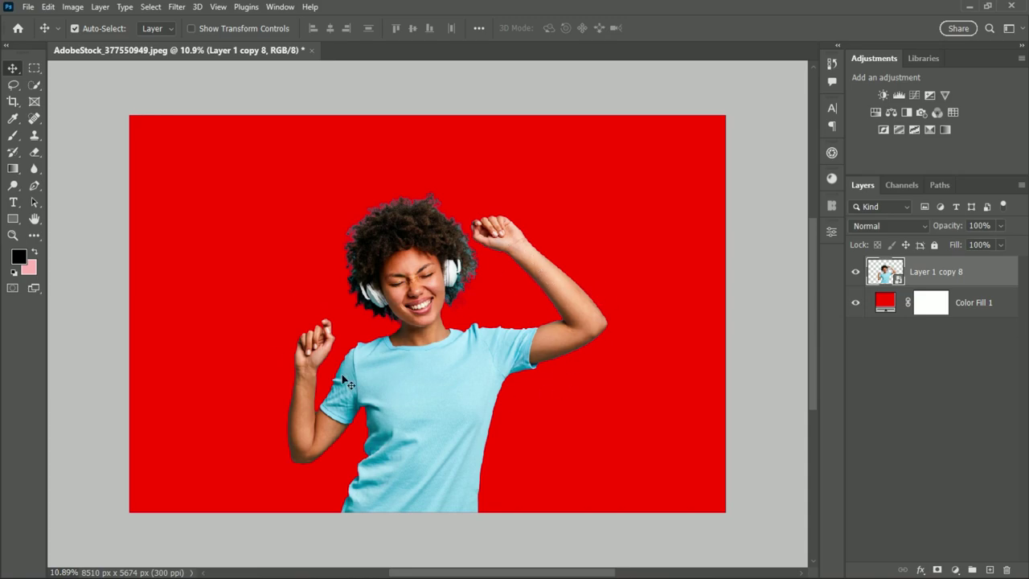
# Step: Create a new Web document at 1080 × 1080 px and 72 ppi, with an artboard
pyautogui.click(28, 7)
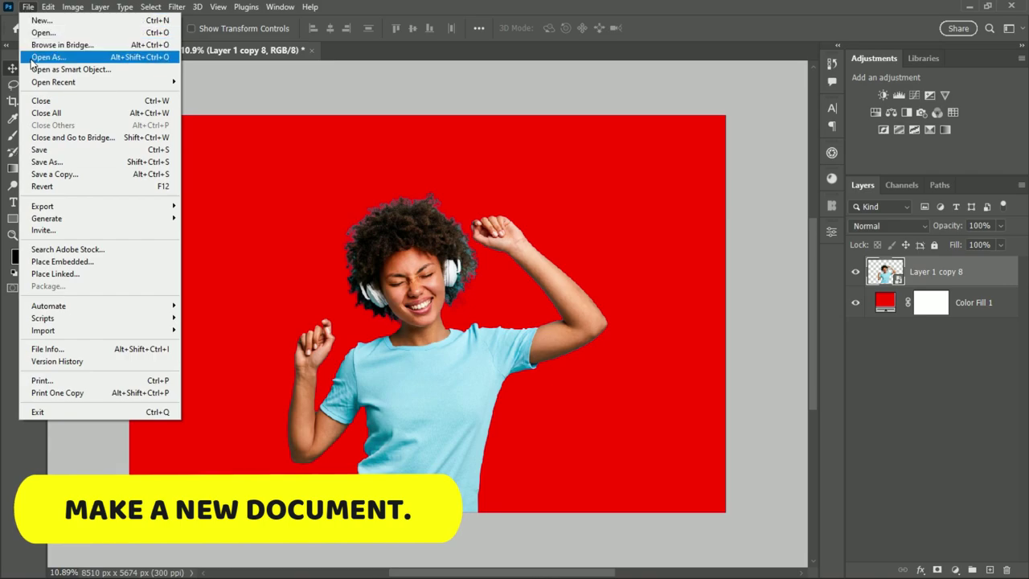
pyautogui.click(40, 20)
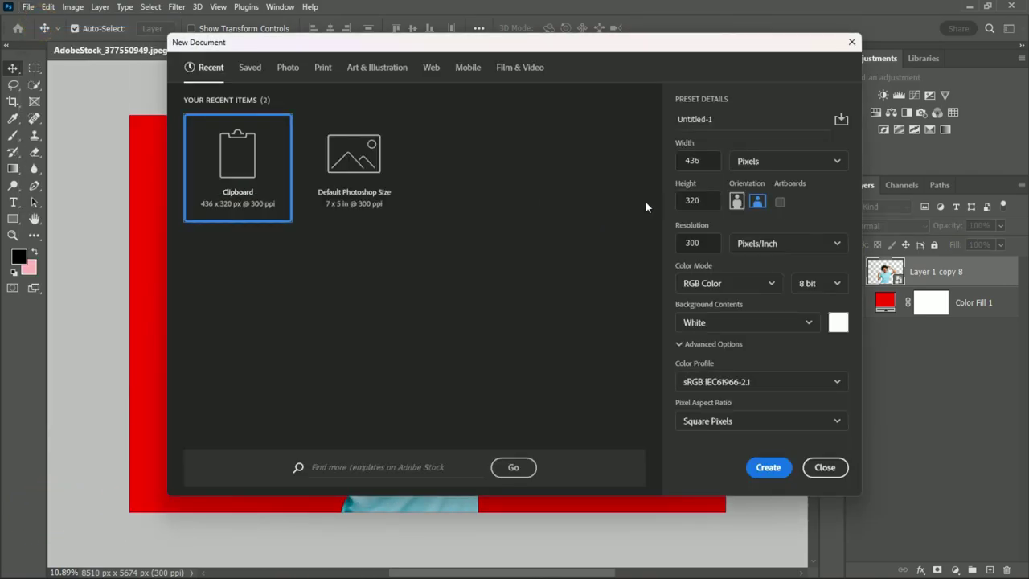
pyautogui.click(433, 68)
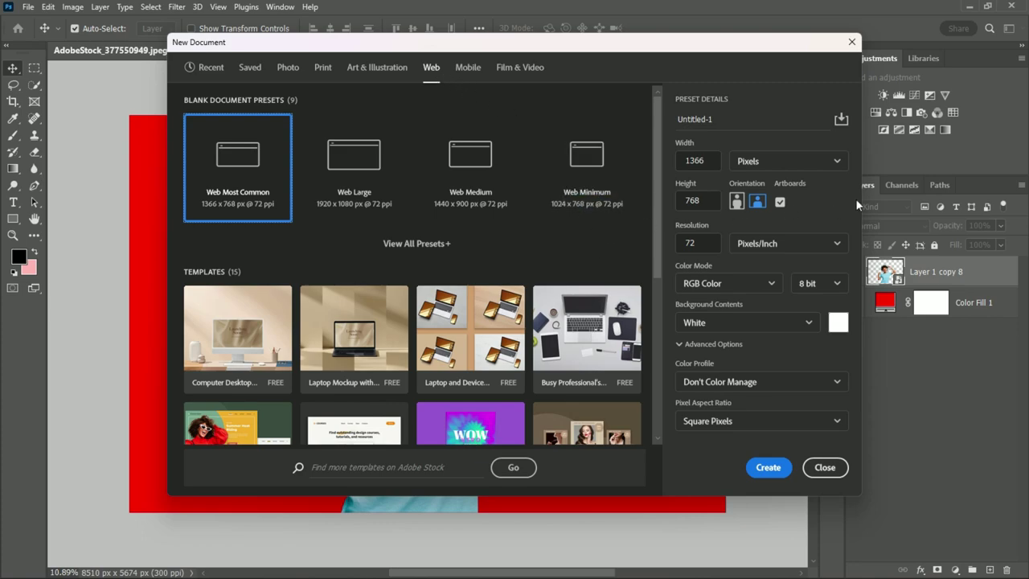
pyautogui.click(698, 160)
pyautogui.doubleClick(698, 160)
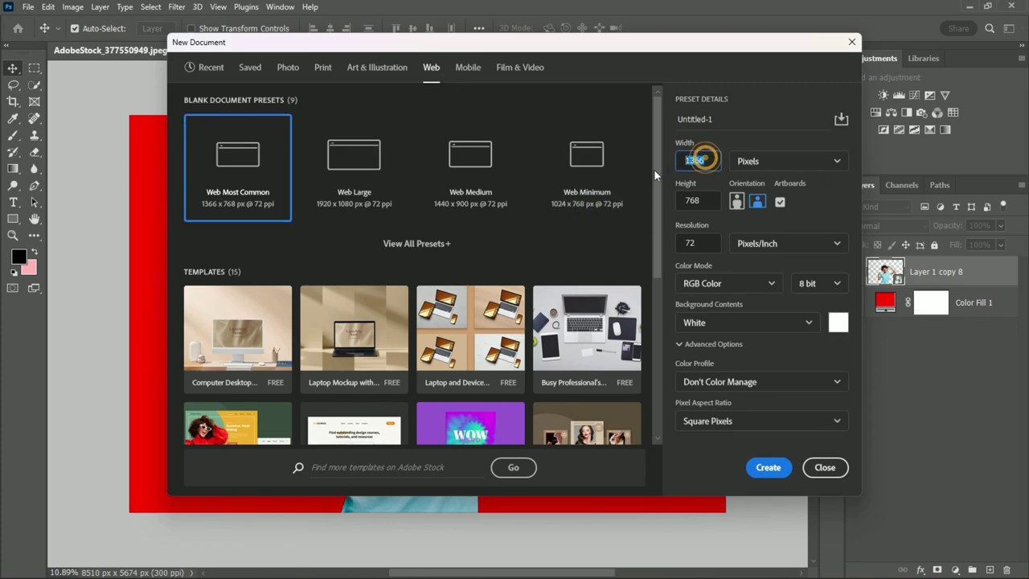
pyautogui.write('1080')
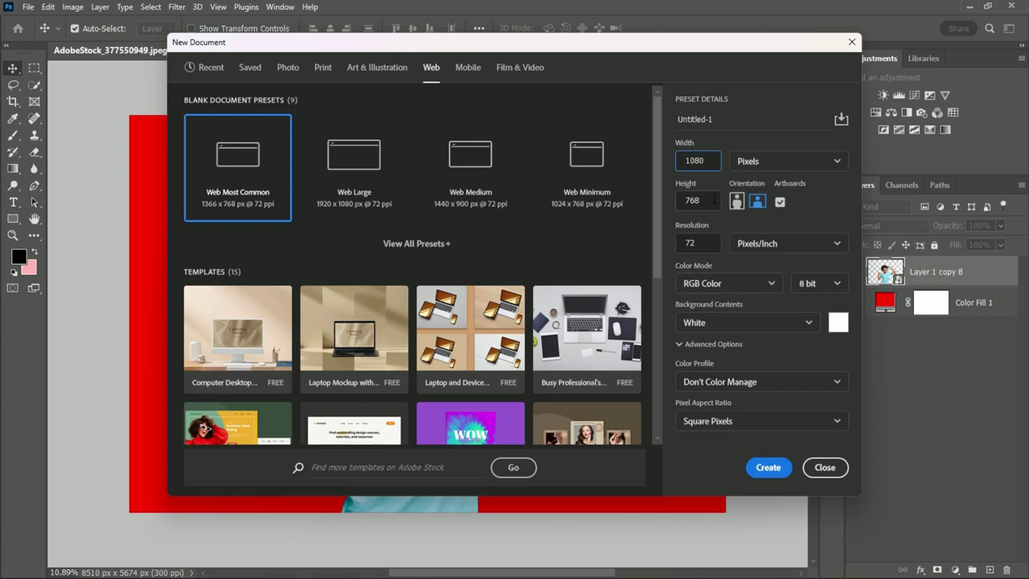
pyautogui.doubleClick(713, 200)
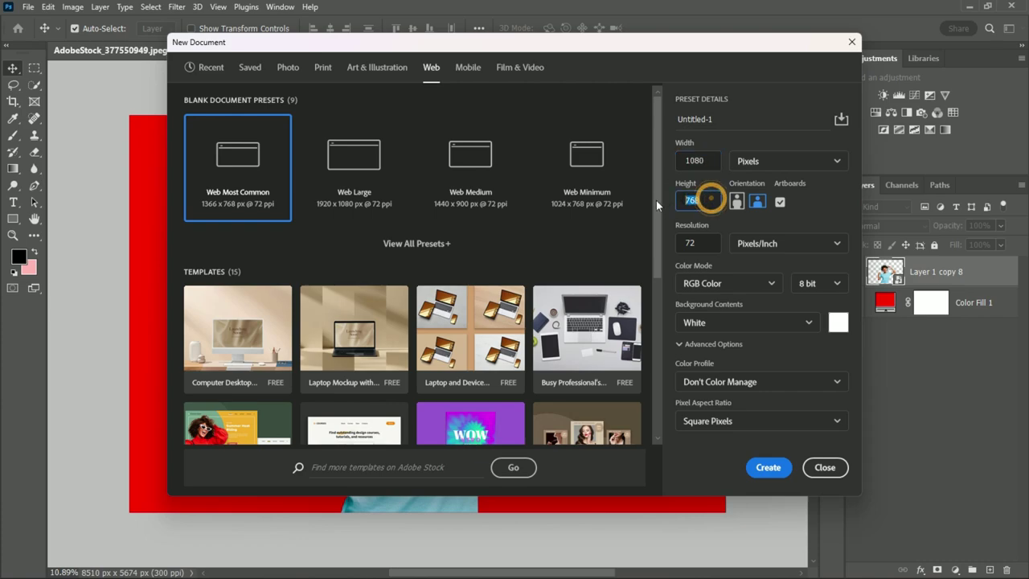
pyautogui.write('1080')
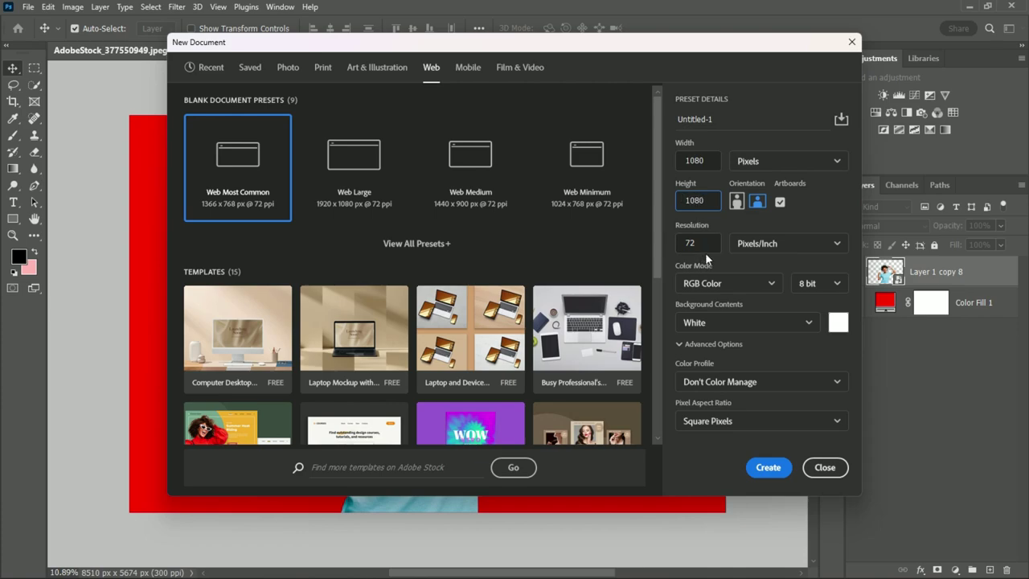
pyautogui.doubleClick(705, 249)
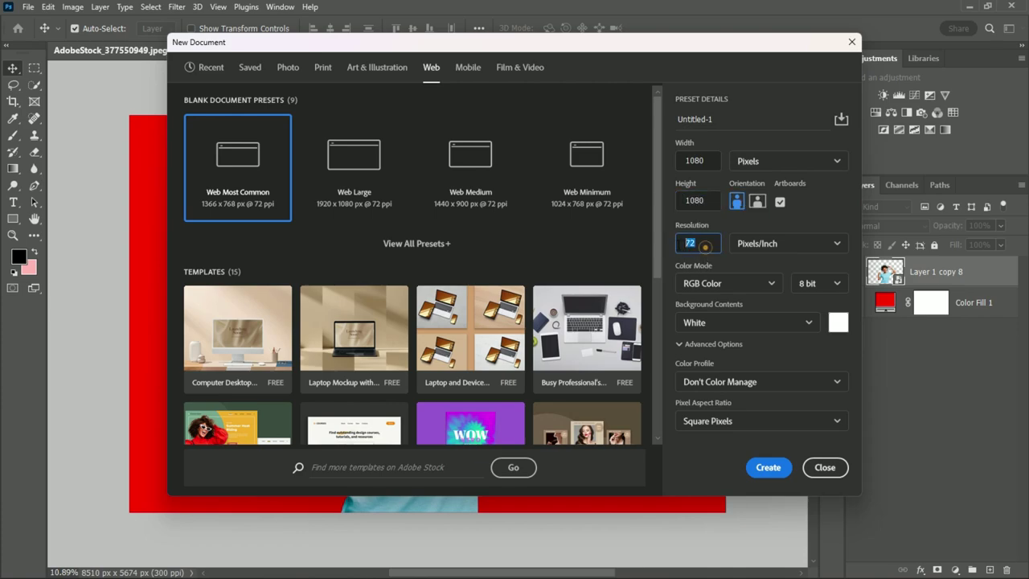
pyautogui.click(756, 469)
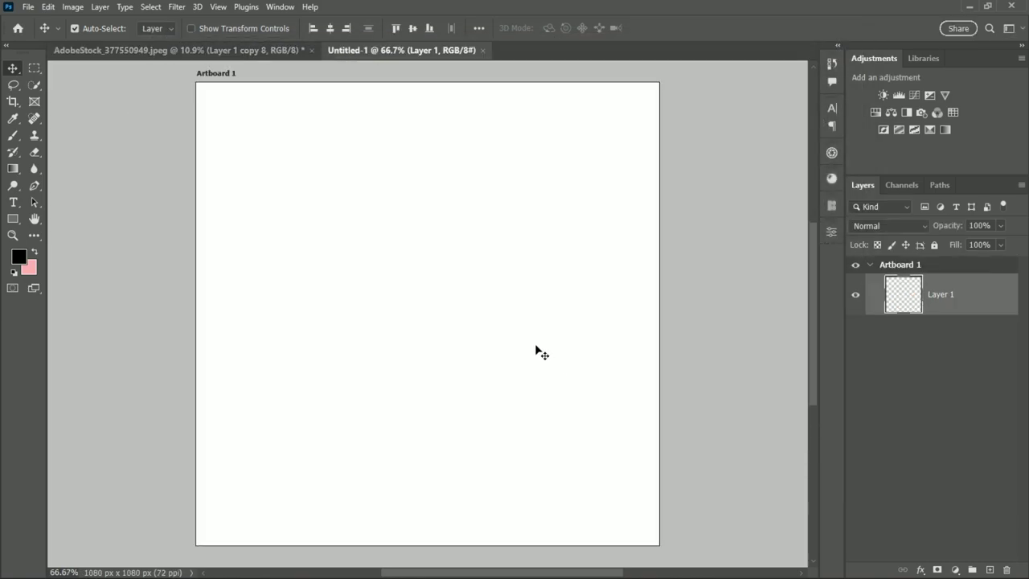
# Step: Fill the empty Layer 1 with the black foreground colour
pyautogui.click(898, 304)
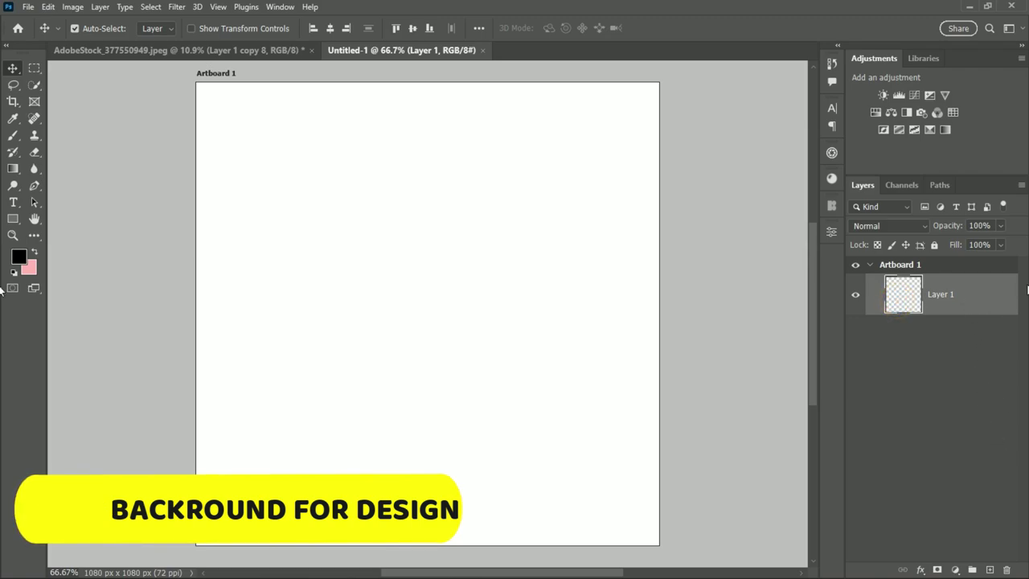
pyautogui.hotkey('alt', 'BackSpace')
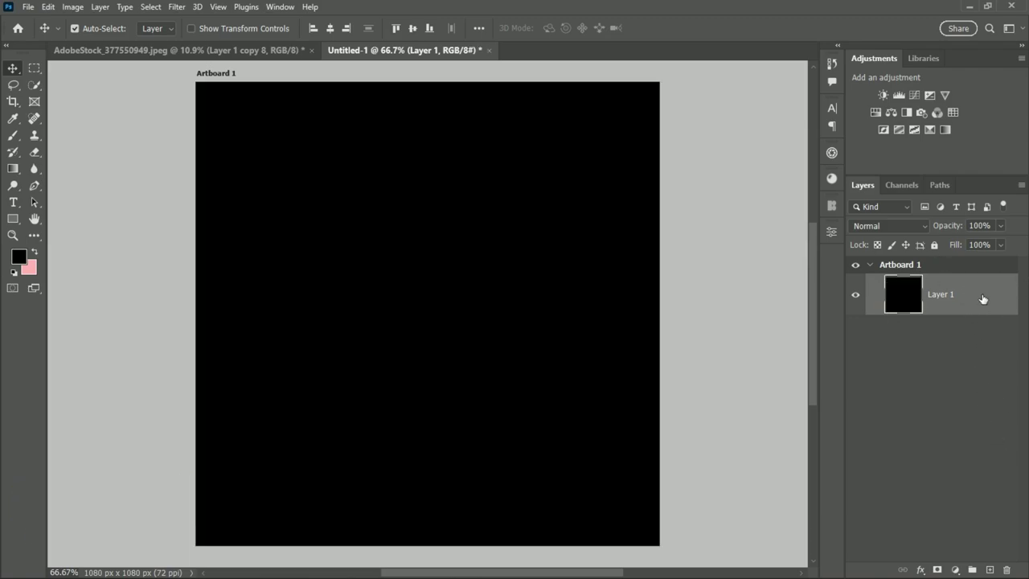
pyautogui.click(982, 298)
# Step: Rename the black layer to BG
pyautogui.doubleClick(938, 295)
pyautogui.write('BG')
pyautogui.click(1005, 355)
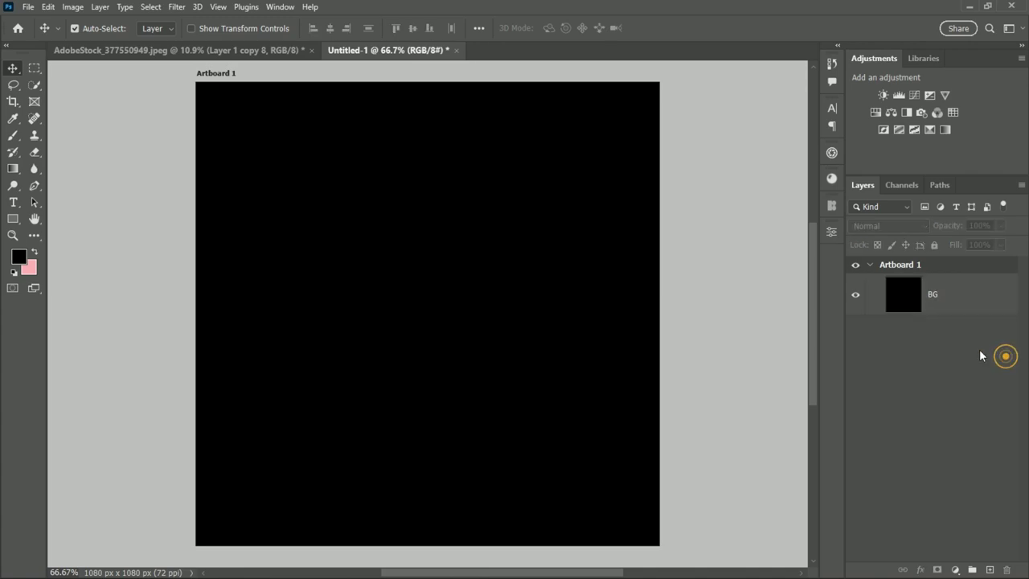
pyautogui.click(978, 297)
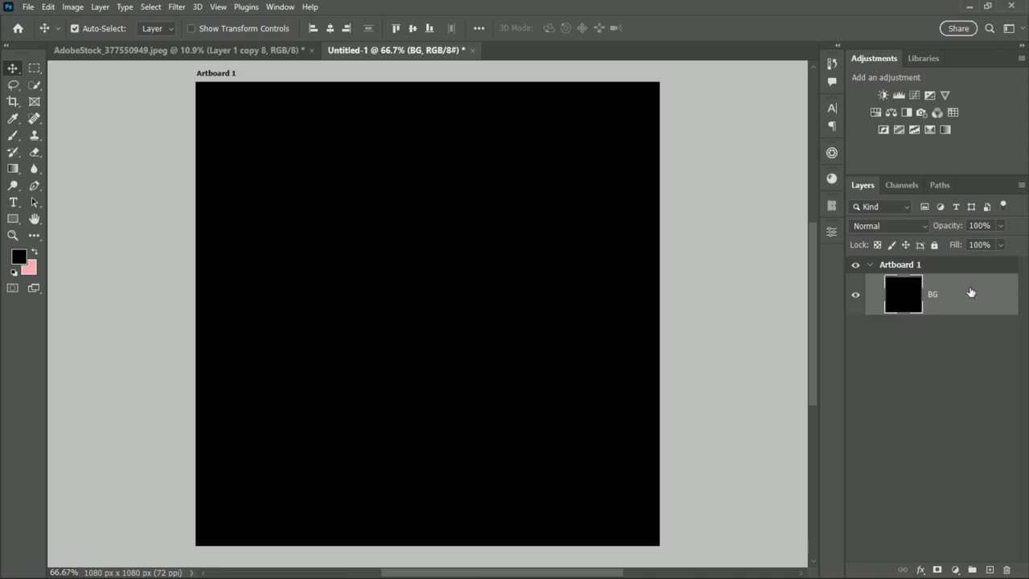
pyautogui.doubleClick(970, 292)
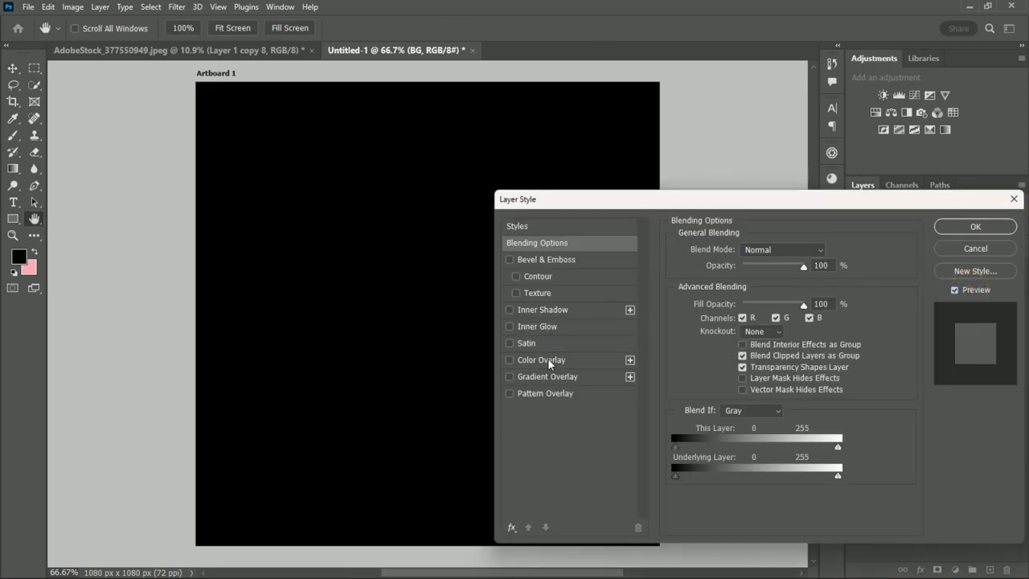
# Step: Add a red (ff0000) Color Overlay to the BG layer
pyautogui.click(550, 360)
pyautogui.click(825, 252)
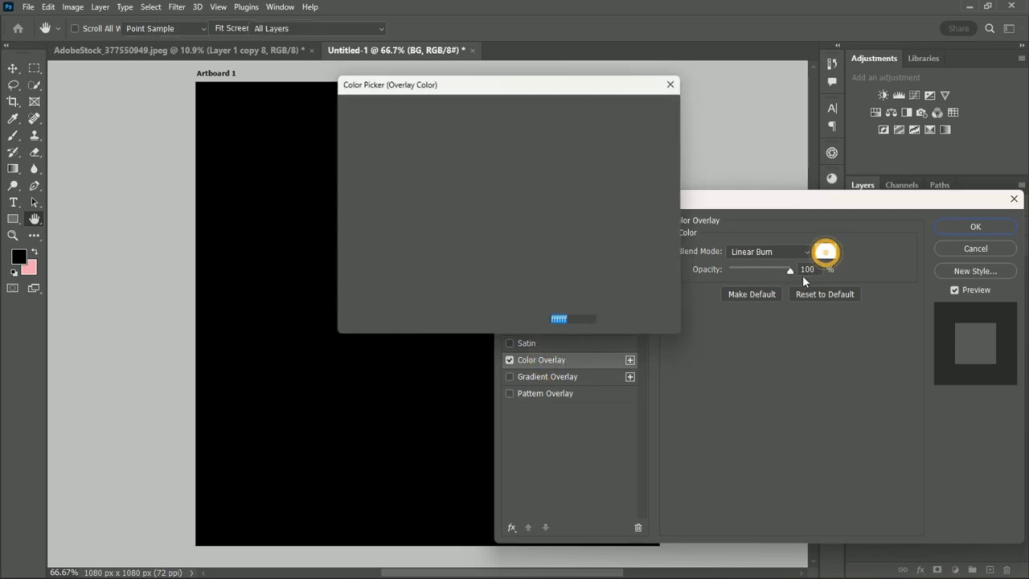
pyautogui.write('ff0000')
pyautogui.click(625, 109)
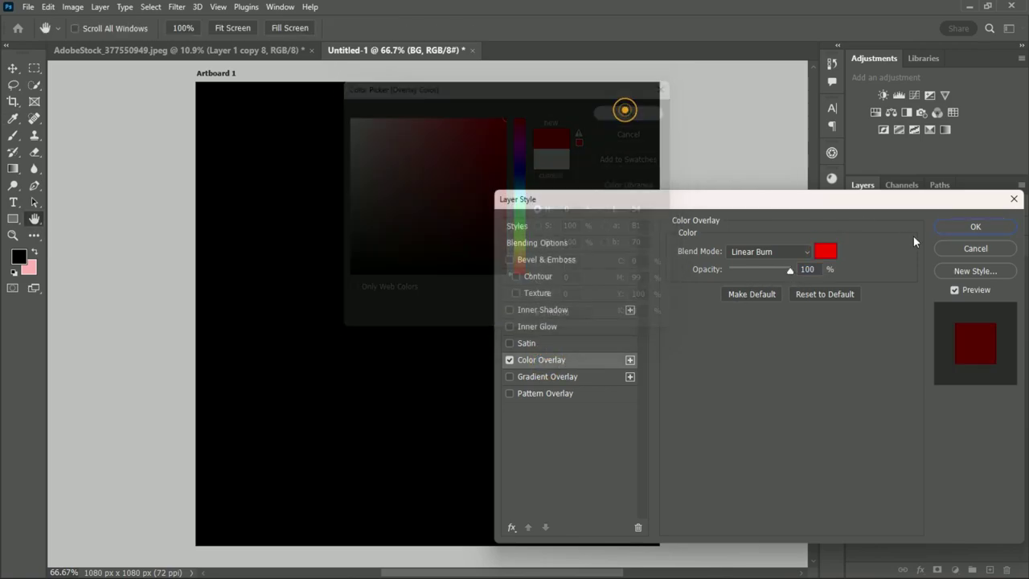
pyautogui.click(975, 226)
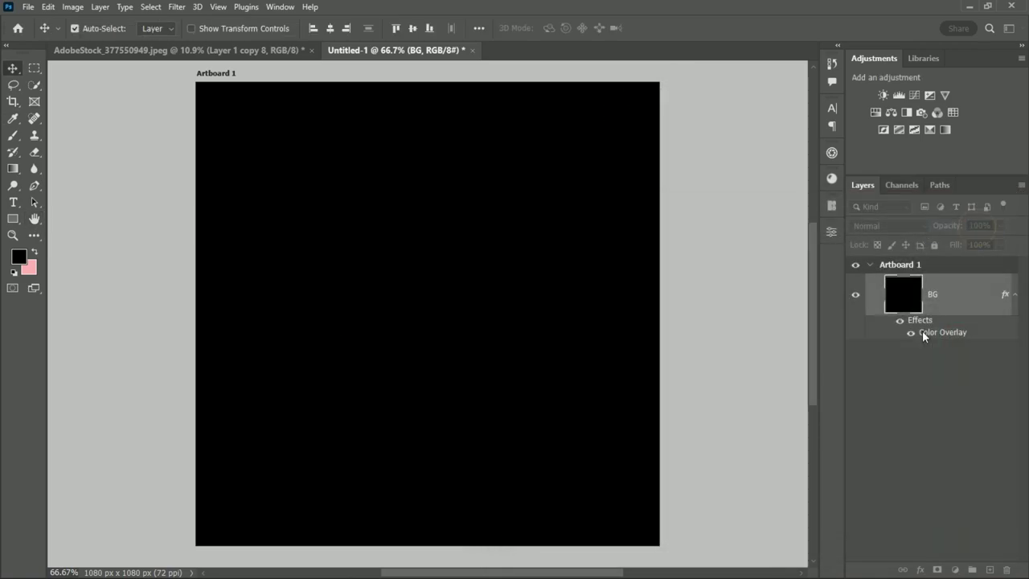
pyautogui.click(1014, 295)
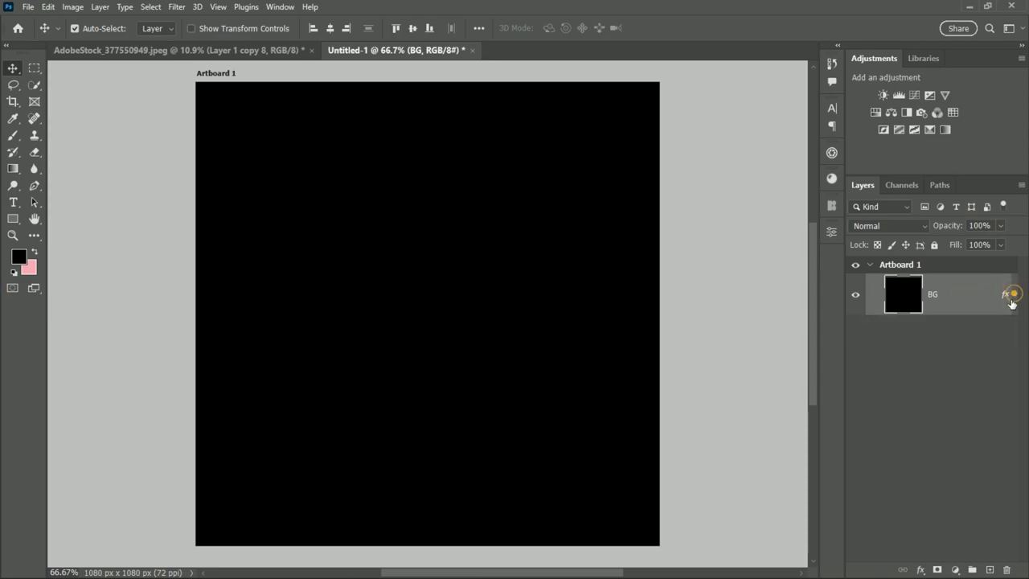
pyautogui.click(982, 300)
# Step: Add a new Layer 1 above BG and fill it with black
pyautogui.click(988, 570)
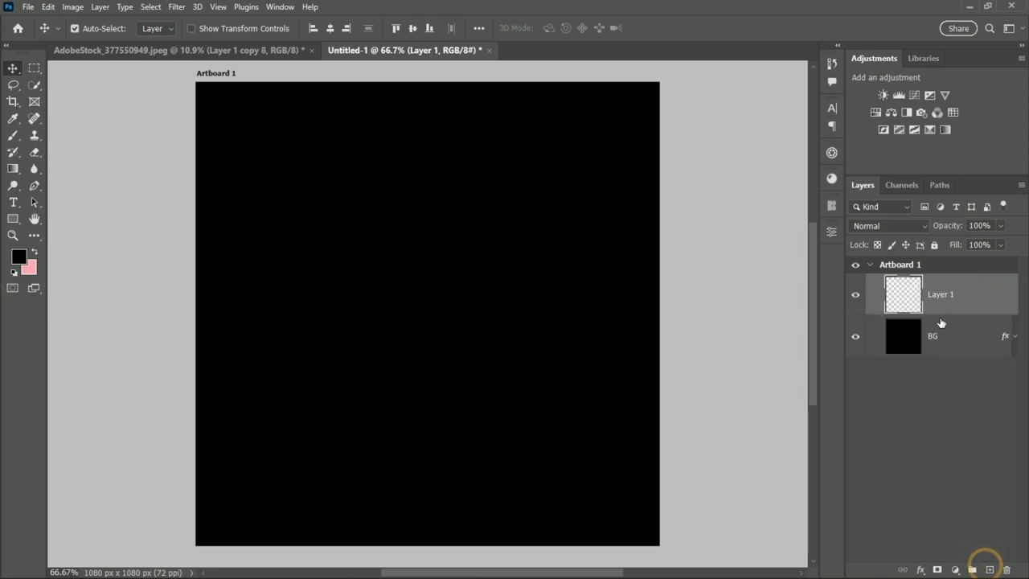
pyautogui.click(974, 298)
pyautogui.hotkey('alt', 'BackSpace')
pyautogui.click(991, 301)
pyautogui.doubleClick(978, 300)
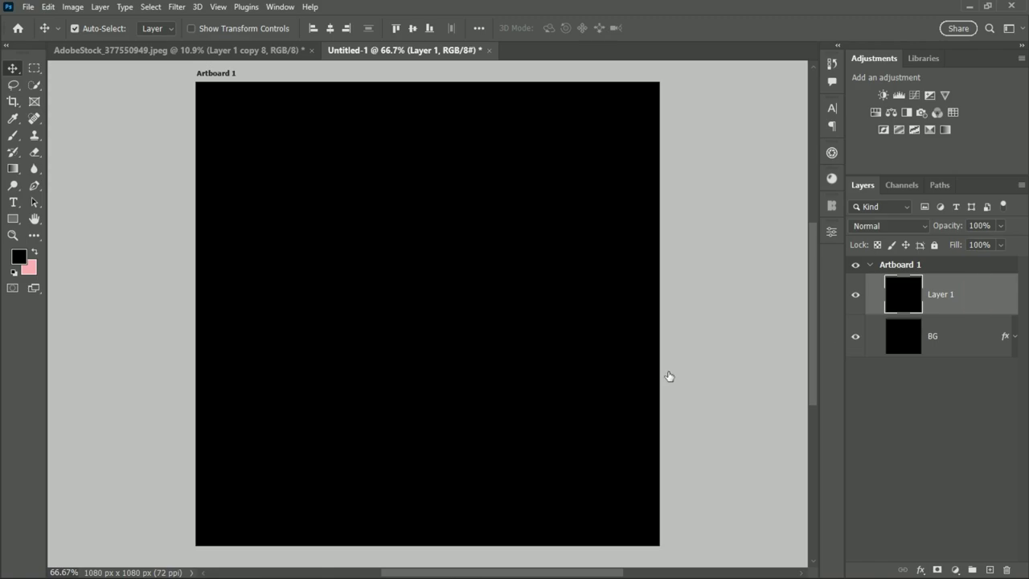
# Step: Give Layer 1 a Normal, 100% red Color Overlay so the artboard turns red
pyautogui.click(543, 364)
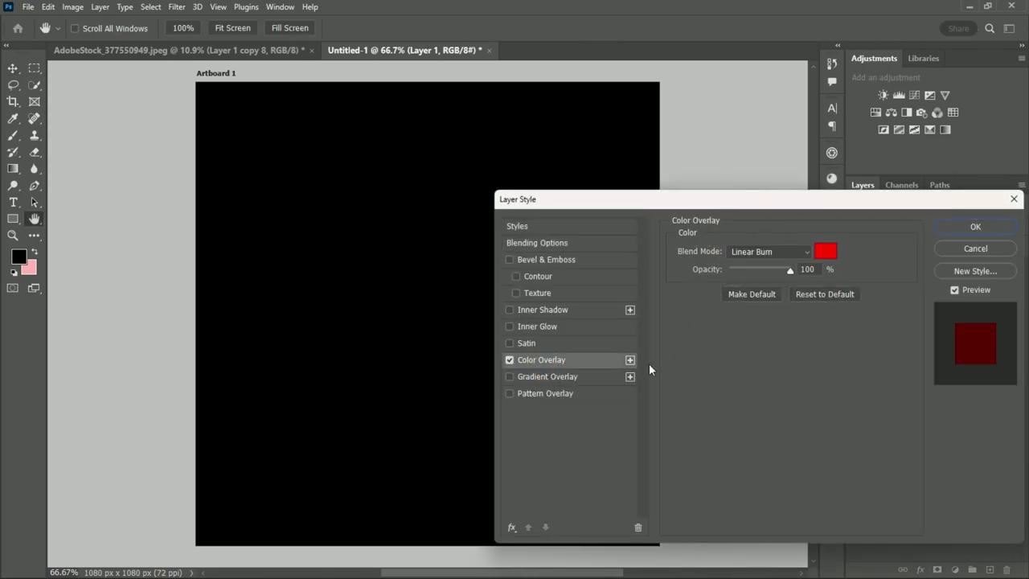
pyautogui.click(808, 294)
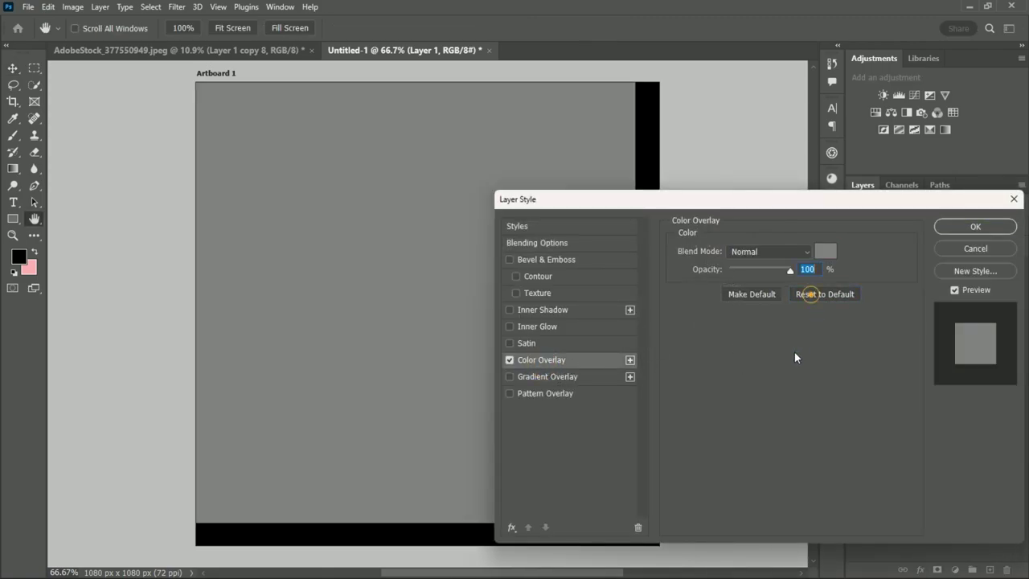
pyautogui.click(821, 251)
pyautogui.write('ff0000')
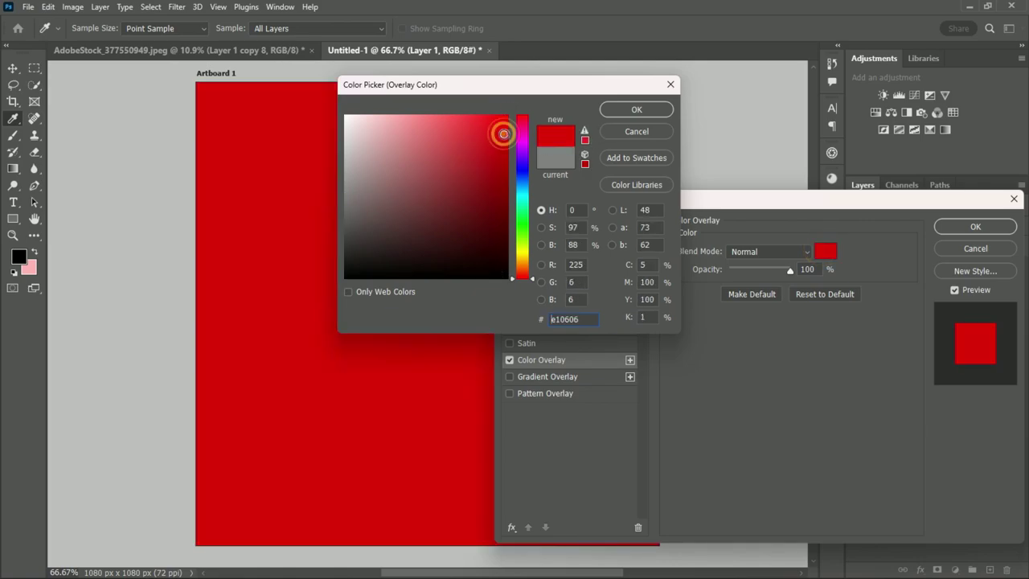
pyautogui.click(619, 110)
pyautogui.click(974, 229)
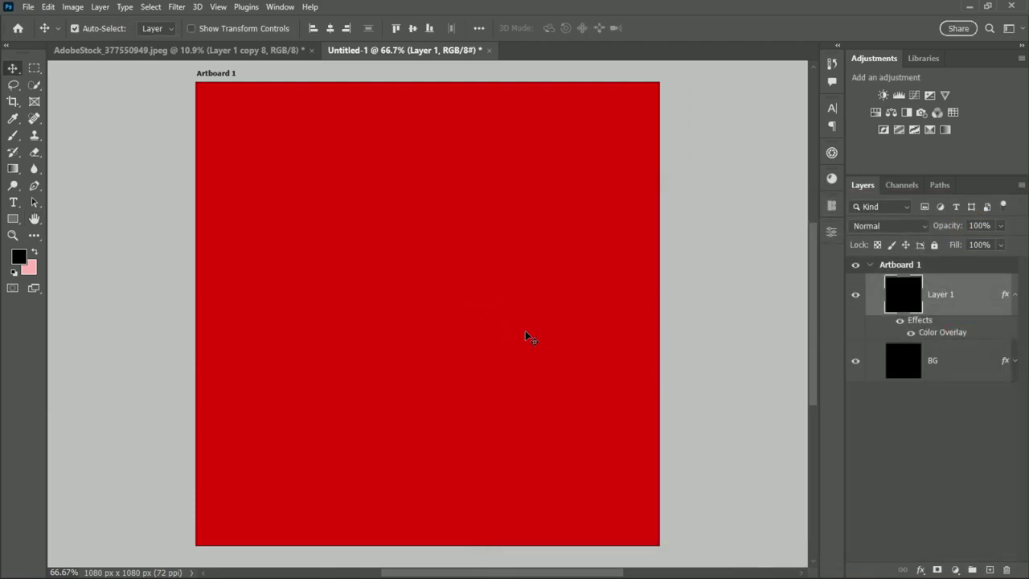
# Step: Draw a large circle in the artboard's upper left with the Ellipse tool
pyautogui.click(13, 218)
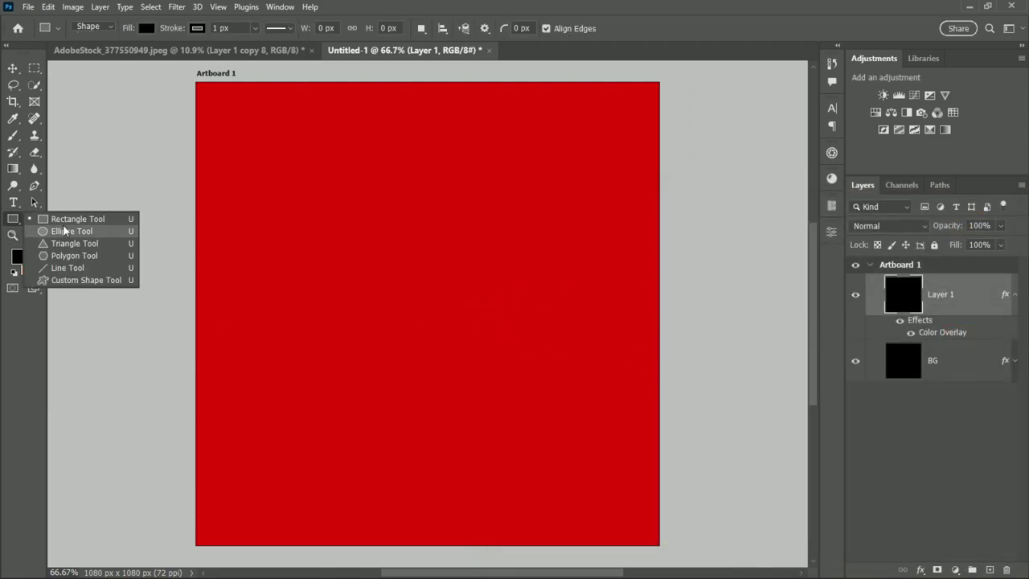
pyautogui.click(70, 230)
pyautogui.hotkey('shift', 'u')
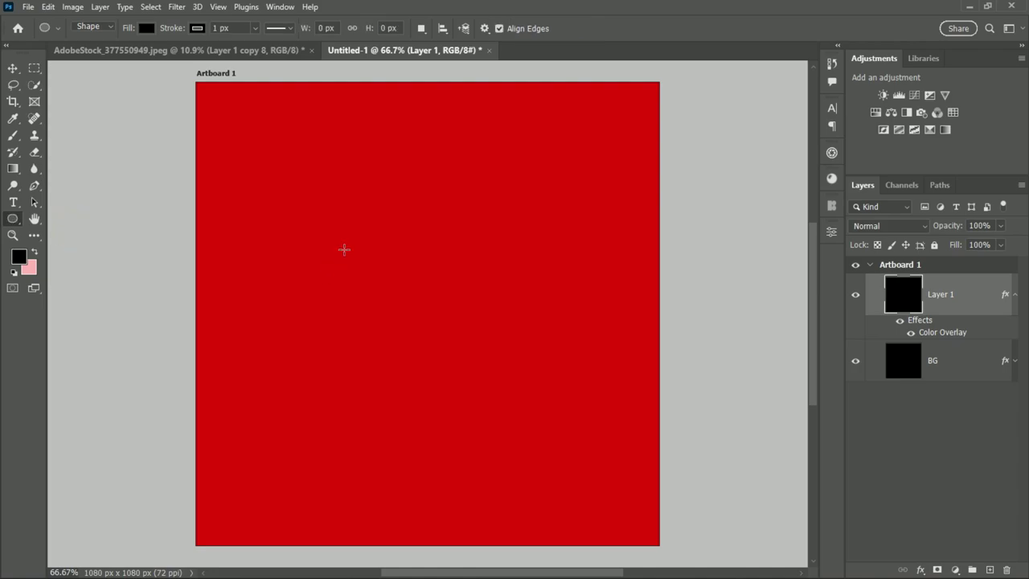
pyautogui.moveTo(338, 238)
pyautogui.mouseDown()
pyautogui.moveTo(553, 446)
pyautogui.moveTo(495, 394)
pyautogui.mouseUp()
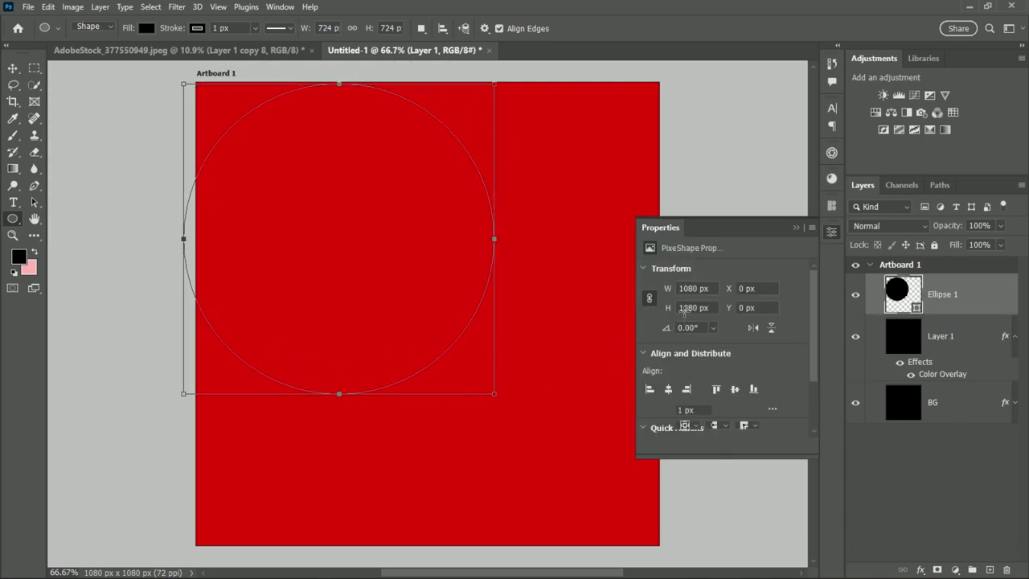
# Step: Set the circle to no fill with a black stroke about 166 px wide
pyautogui.click(810, 360)
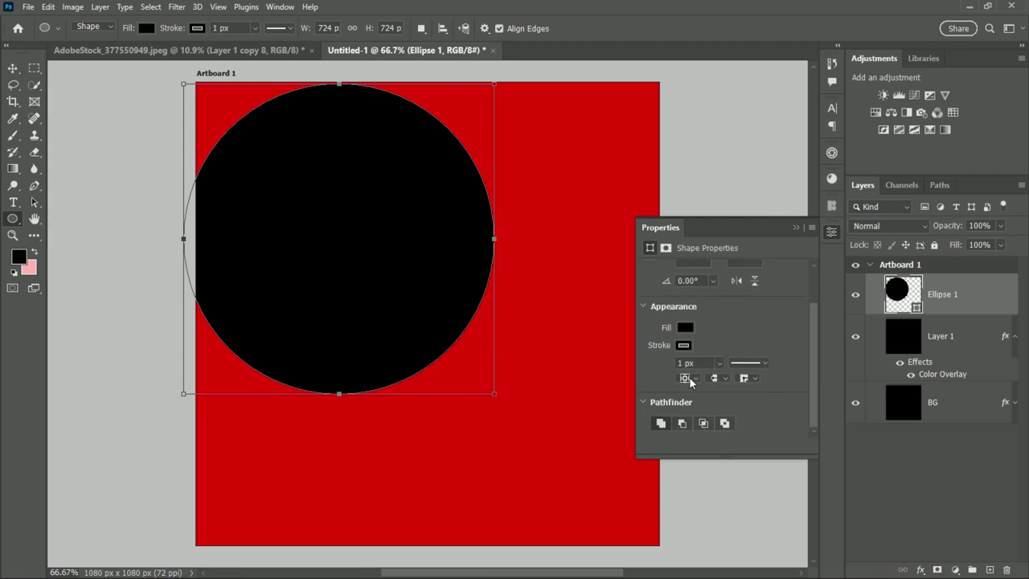
pyautogui.click(684, 327)
pyautogui.click(657, 348)
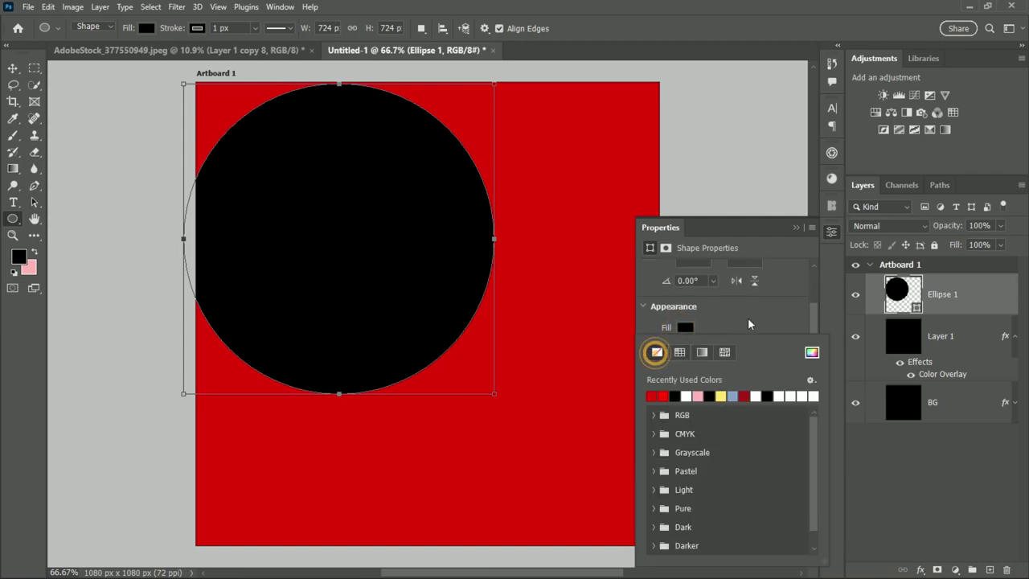
pyautogui.click(683, 344)
pyautogui.click(718, 331)
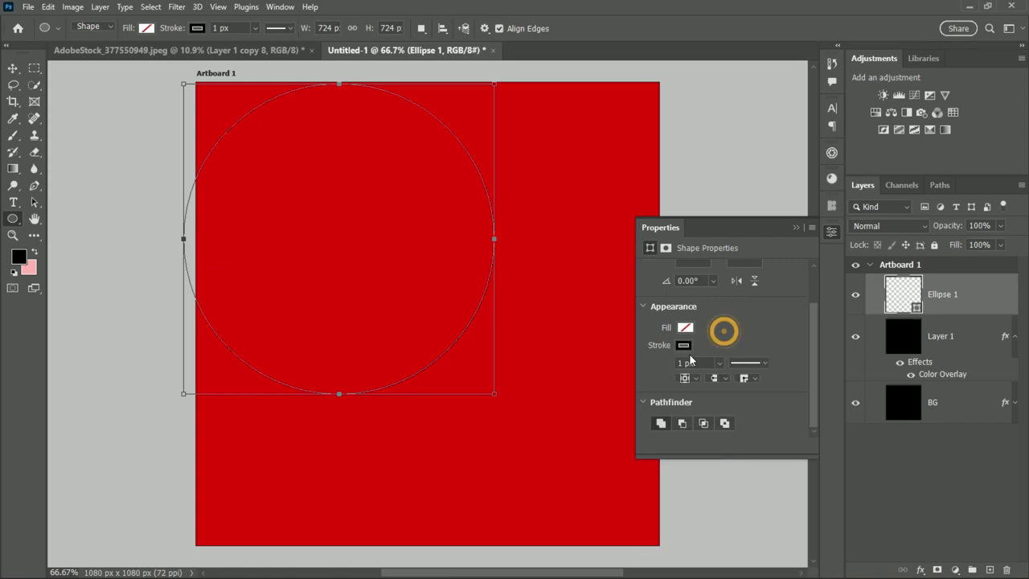
pyautogui.click(684, 344)
pyautogui.click(718, 331)
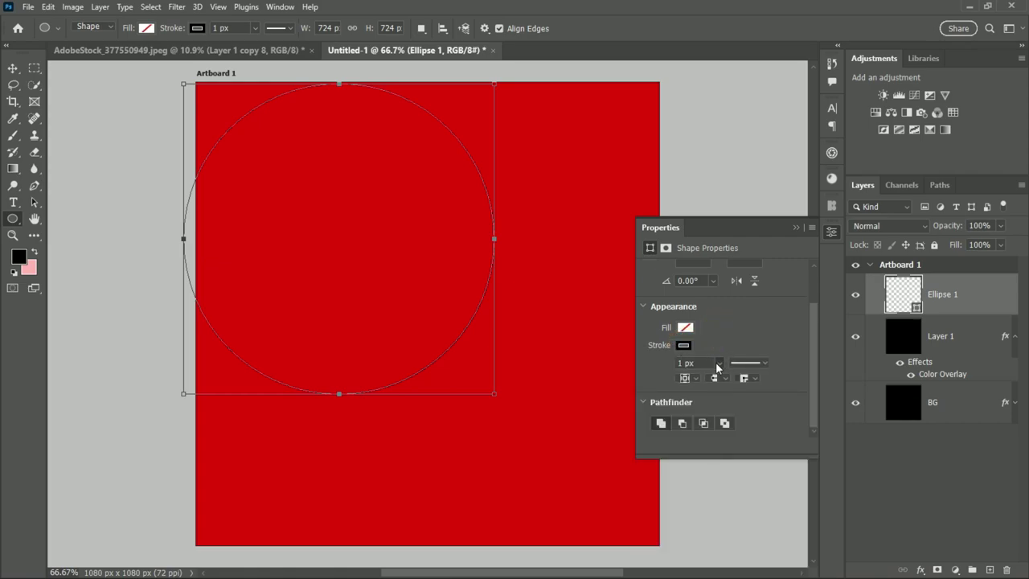
pyautogui.click(718, 363)
pyautogui.moveTo(728, 376); pyautogui.dragTo(763, 382)
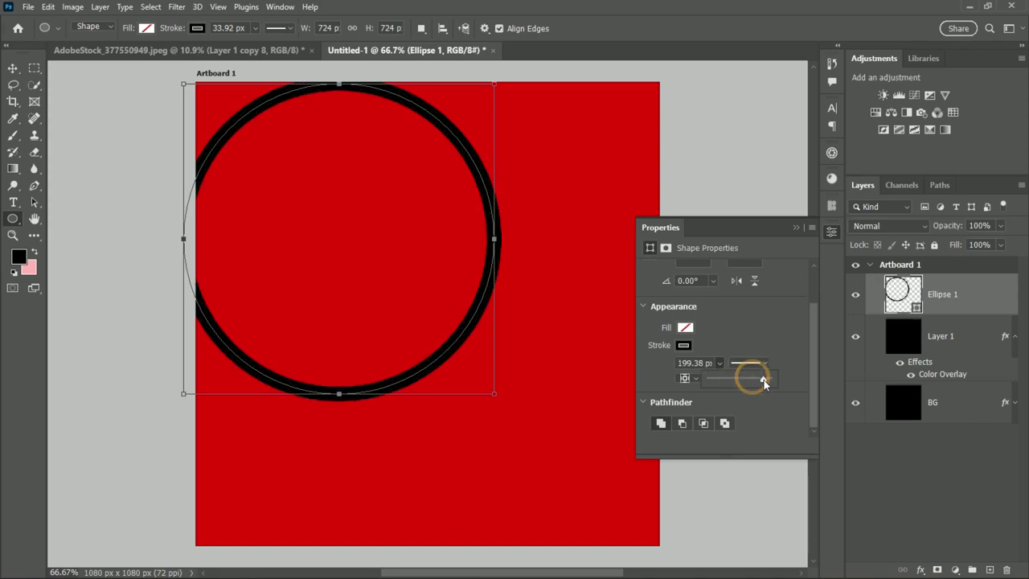
pyautogui.click(763, 382)
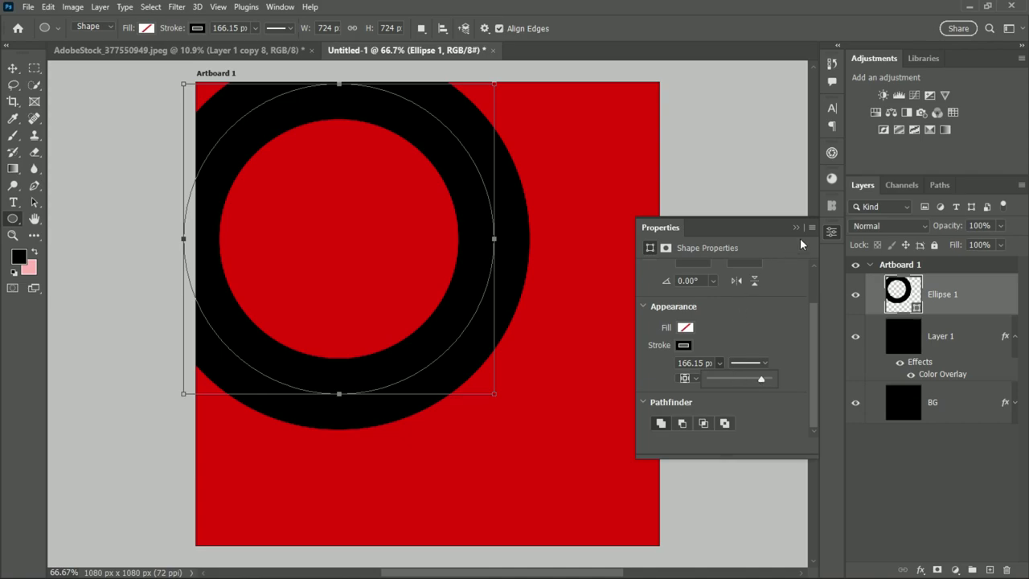
# Step: Move the ring toward the right side and set its stroke to 150 px
pyautogui.press('v')
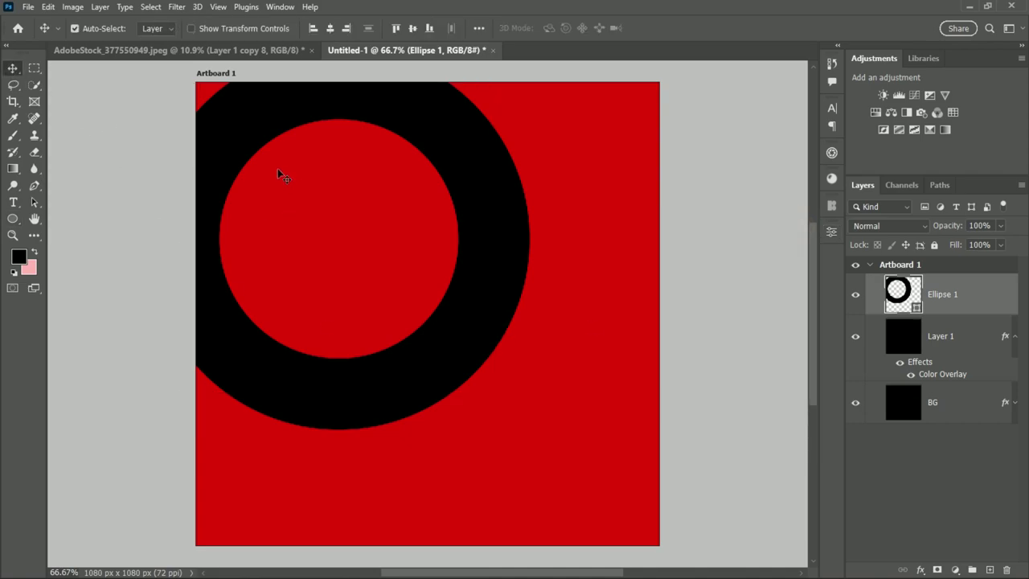
pyautogui.moveTo(256, 151); pyautogui.dragTo(398, 250)
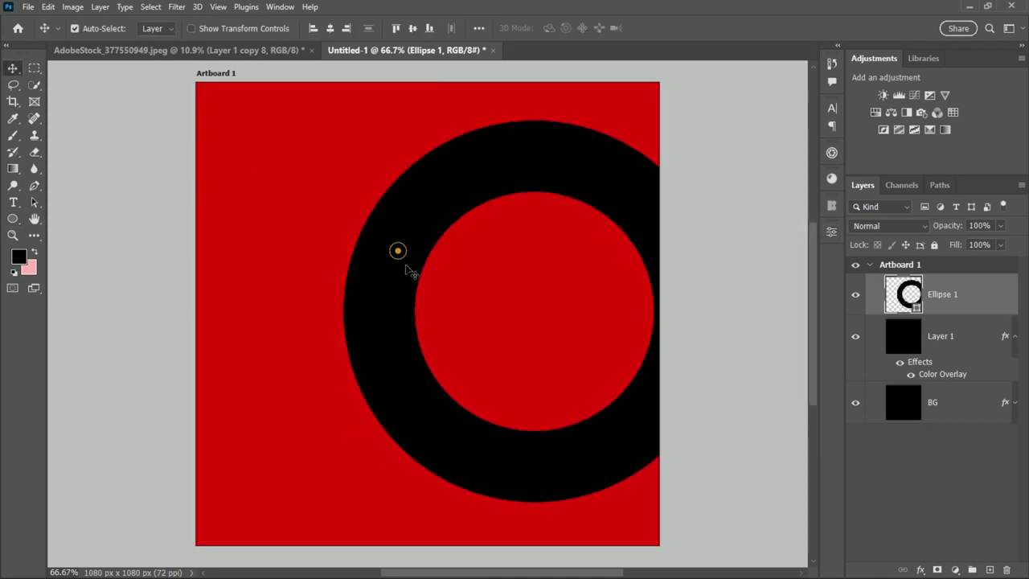
pyautogui.hotkey('ctrl', 't')
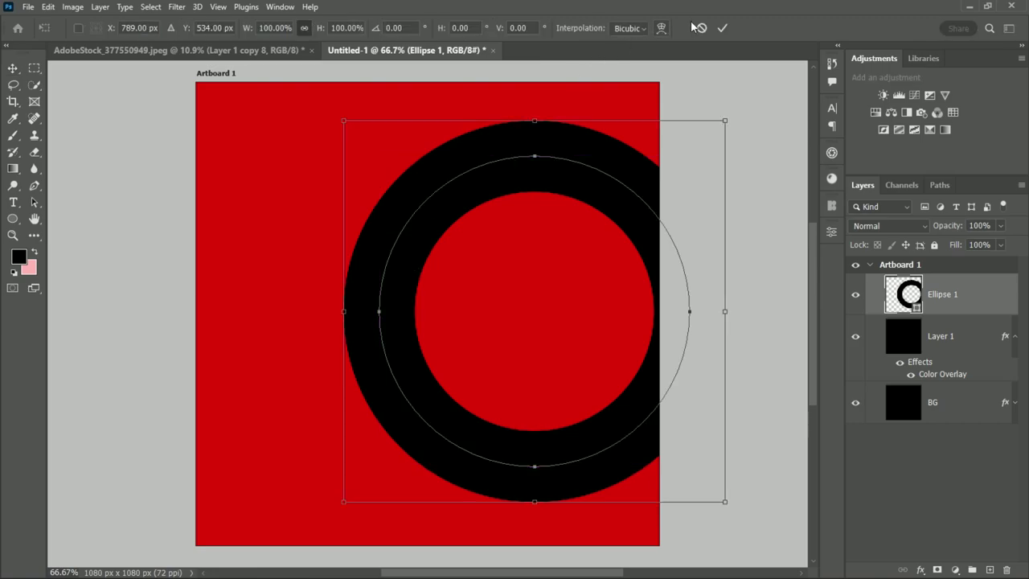
pyautogui.click(722, 28)
pyautogui.click(833, 232)
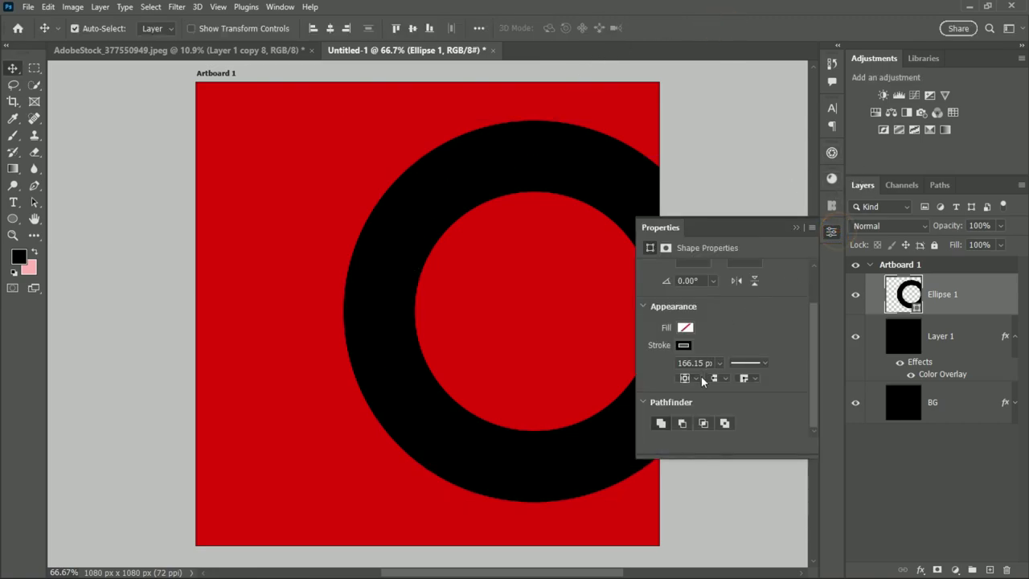
pyautogui.click(702, 363)
pyautogui.write('150')
pyautogui.press('Return')
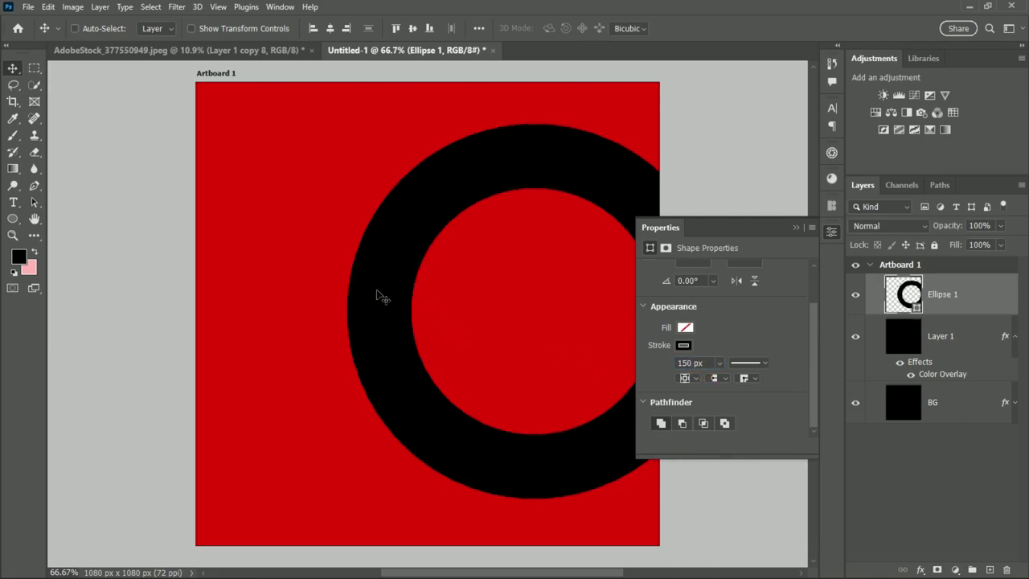
# Step: Scale the ring up to 122.31% so it runs off the artboard's right edge
pyautogui.hotkey('ctrl', 't')
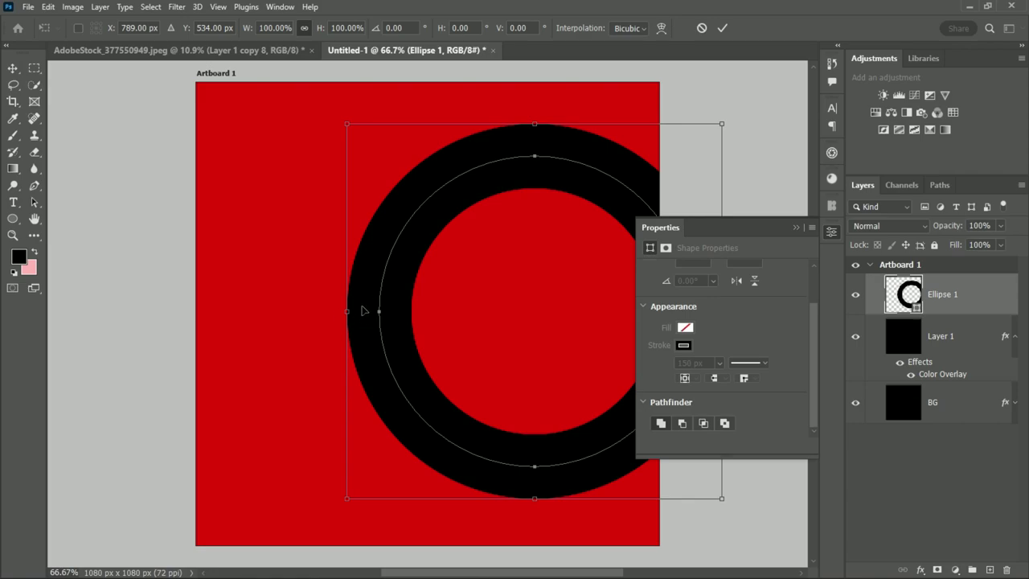
pyautogui.moveTo(396, 335)
pyautogui.mouseDown()
pyautogui.moveTo(519, 349)
pyautogui.moveTo(492, 360)
pyautogui.moveTo(437, 333)
pyautogui.mouseUp()
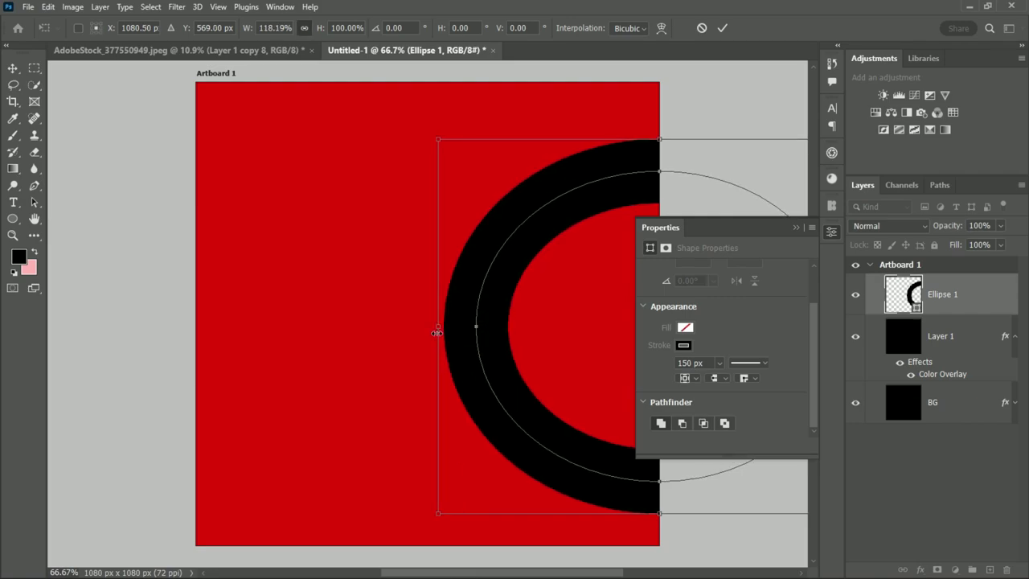
pyautogui.hotkey('ctrl', 'z')
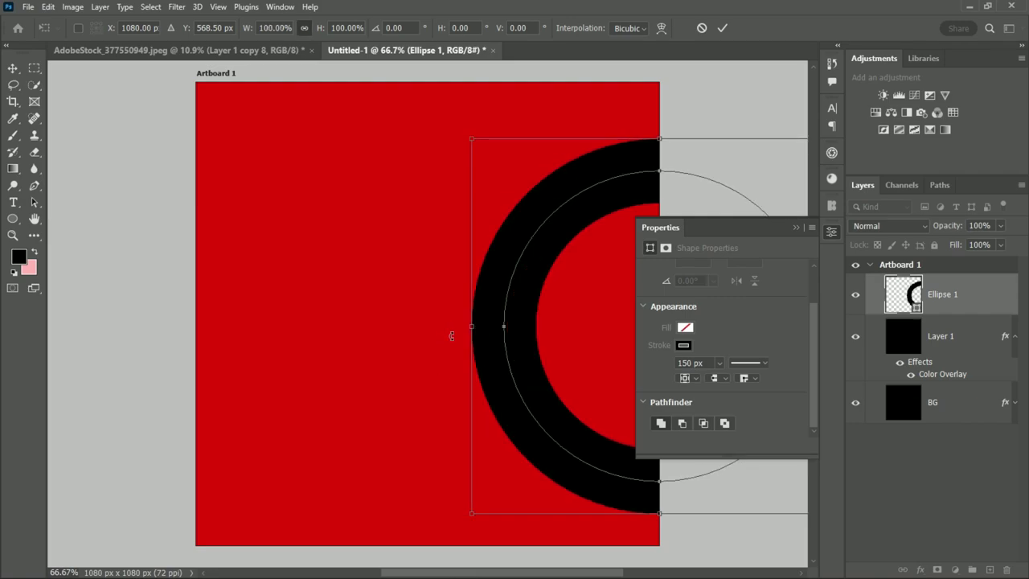
pyautogui.moveTo(465, 316)
pyautogui.mouseDown()
pyautogui.moveTo(401, 329)
pyautogui.moveTo(430, 328)
pyautogui.mouseUp()
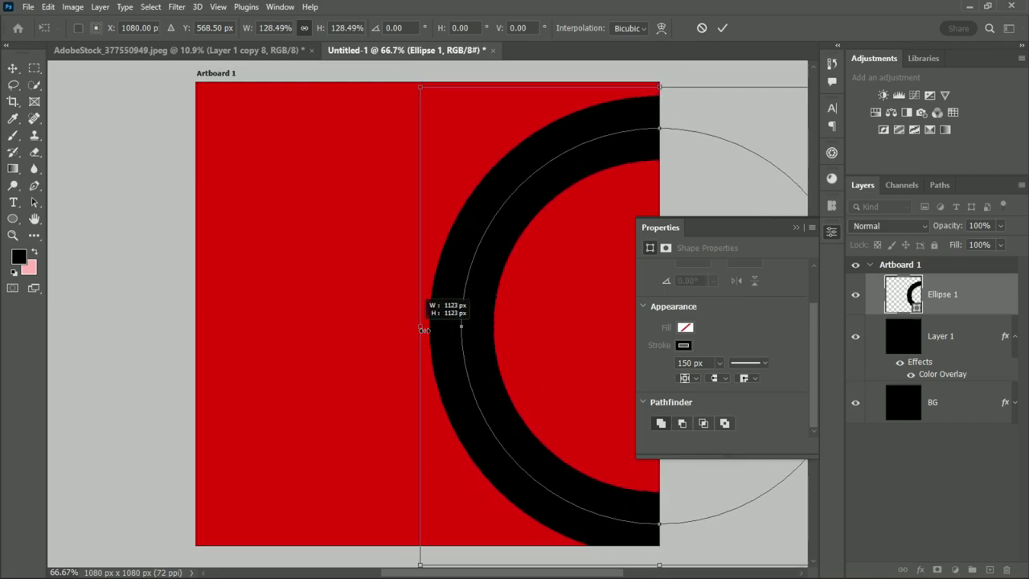
pyautogui.moveTo(485, 366); pyautogui.dragTo(440, 357)
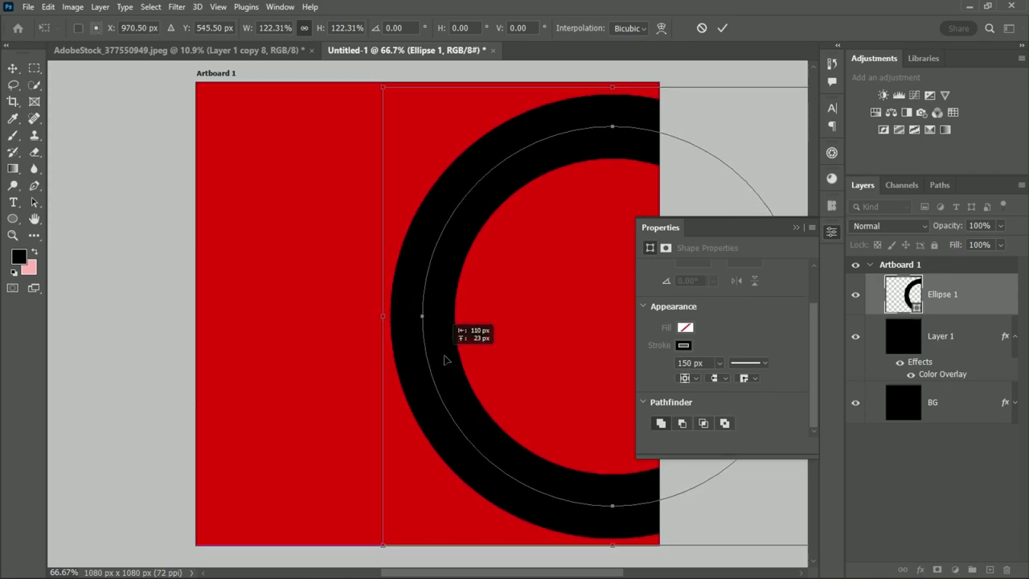
pyautogui.click(722, 31)
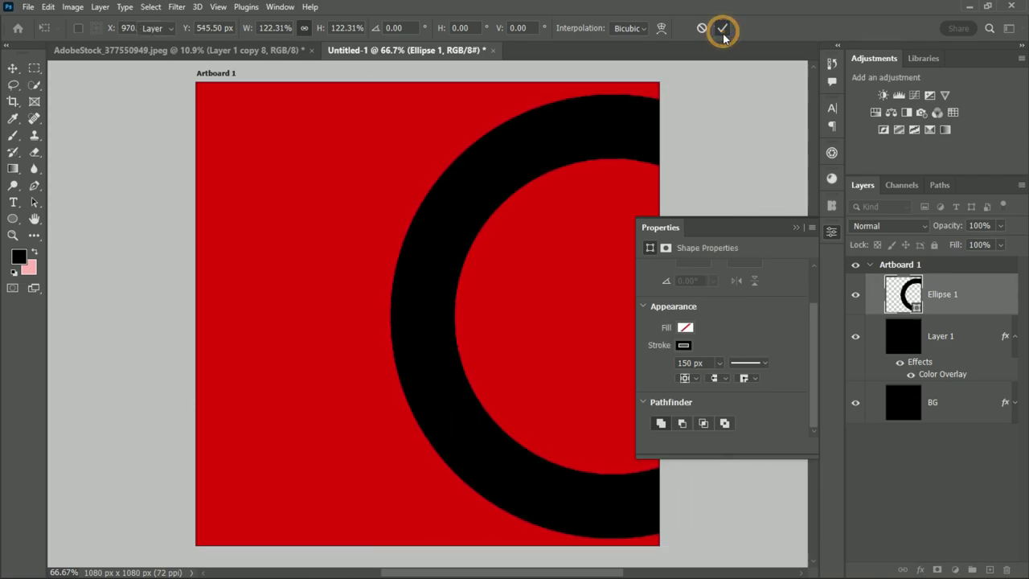
pyautogui.click(795, 228)
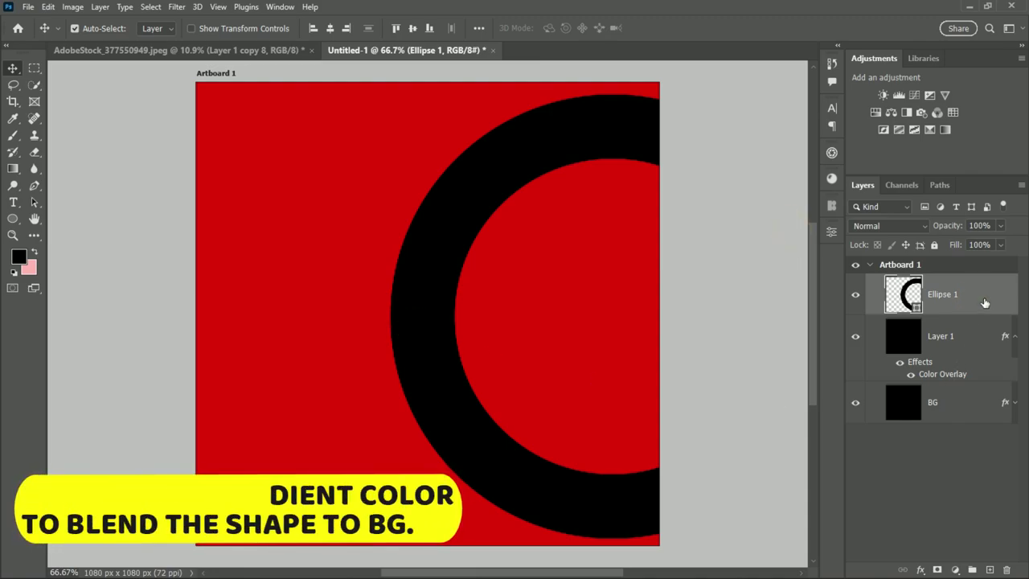
# Step: Add a Gradient Overlay to the ring using the first Basics preset gradient
pyautogui.doubleClick(984, 297)
pyautogui.moveTo(680, 204); pyautogui.dragTo(741, 204)
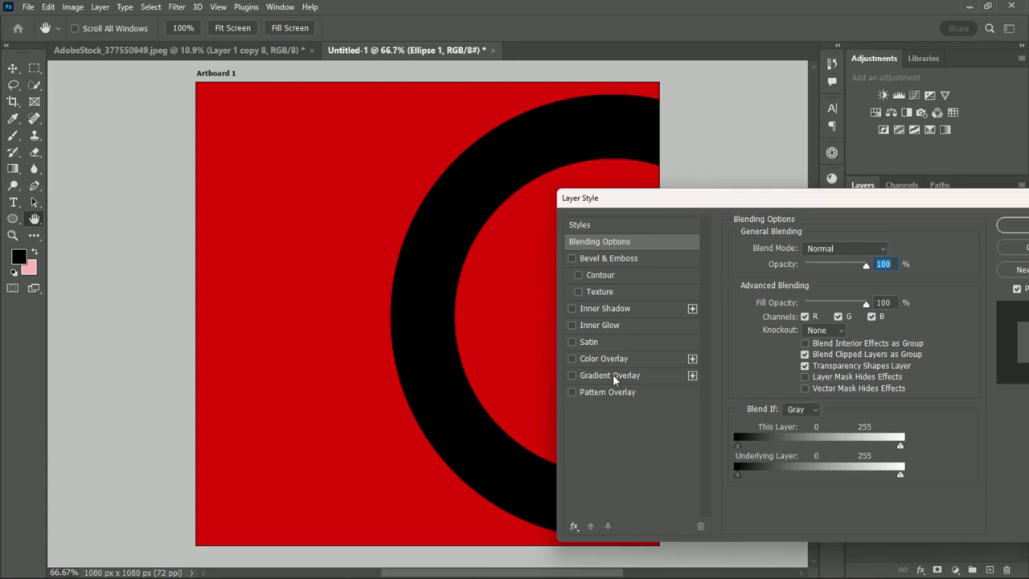
pyautogui.click(643, 375)
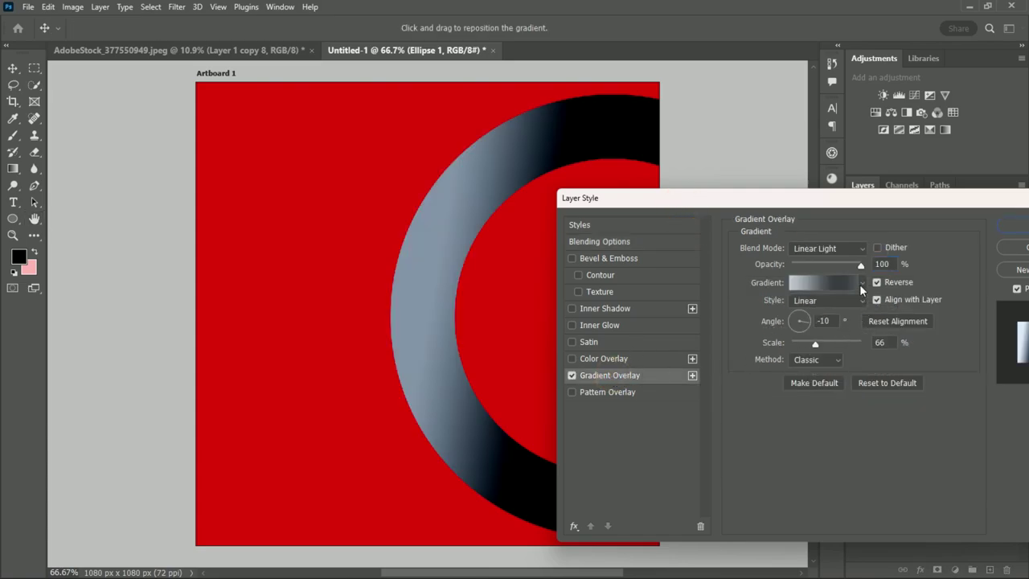
pyautogui.click(861, 283)
pyautogui.click(817, 286)
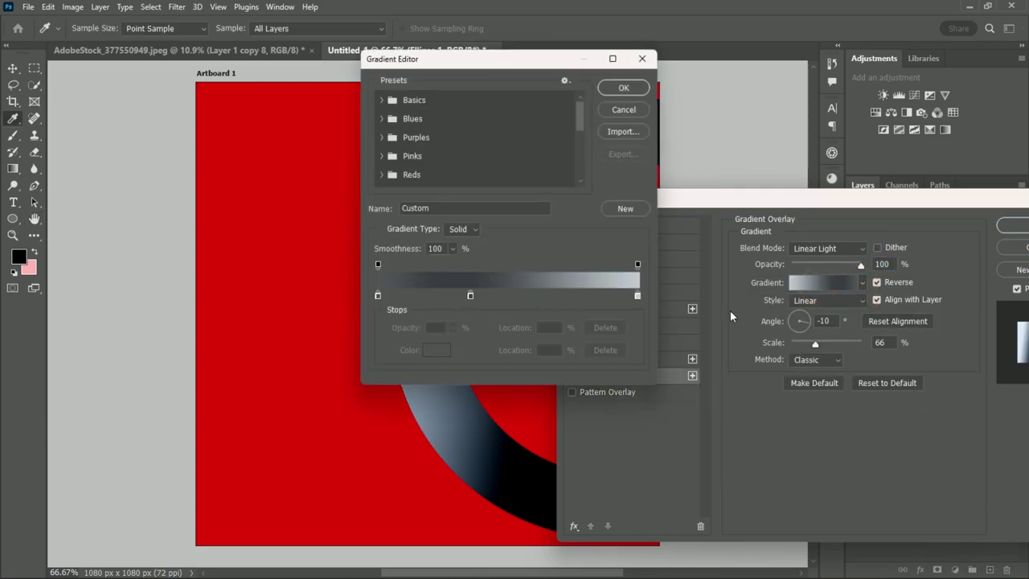
pyautogui.click(625, 108)
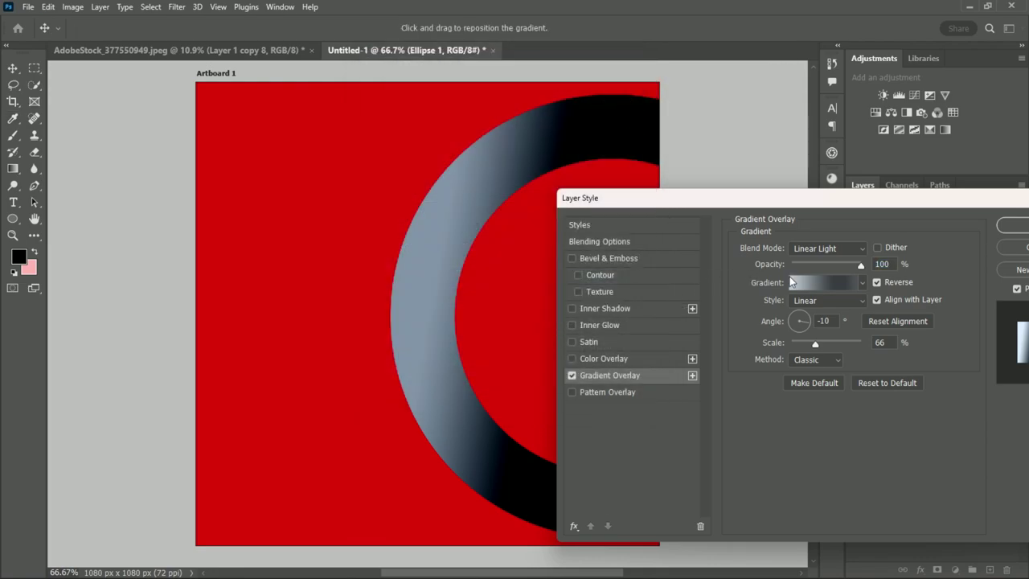
pyautogui.moveTo(772, 197); pyautogui.dragTo(780, 215)
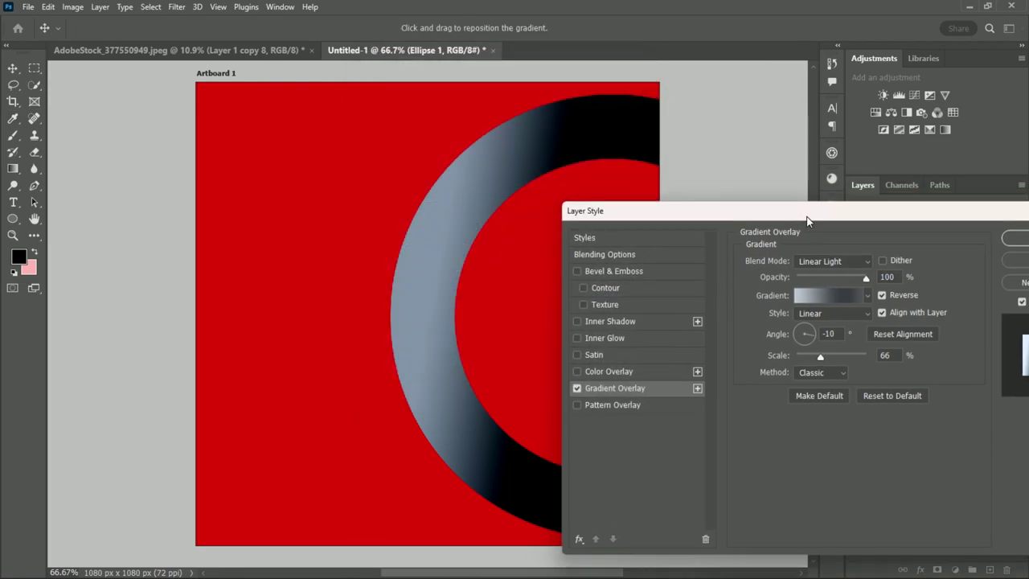
pyautogui.click(869, 299)
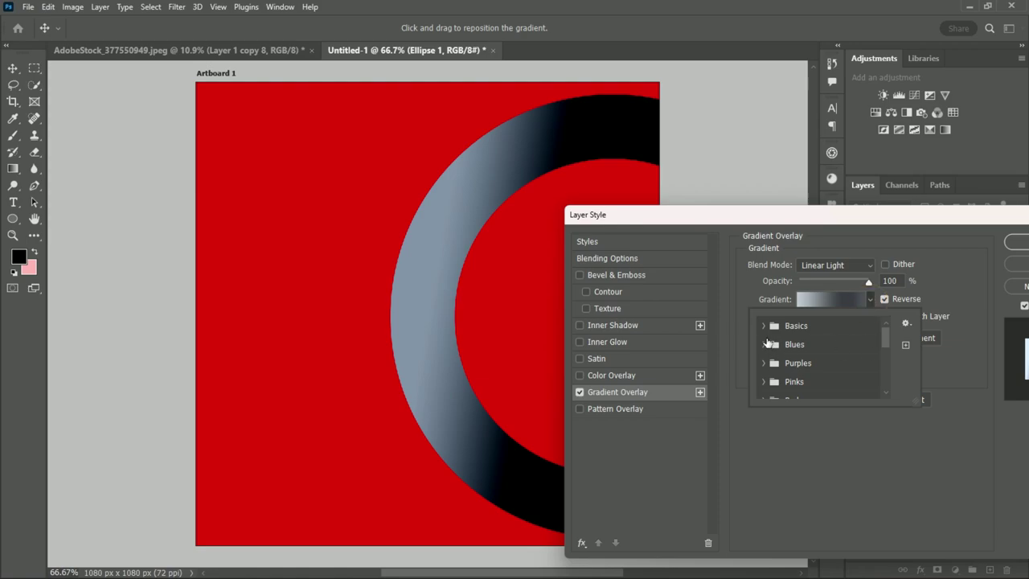
pyautogui.click(764, 325)
pyautogui.click(779, 345)
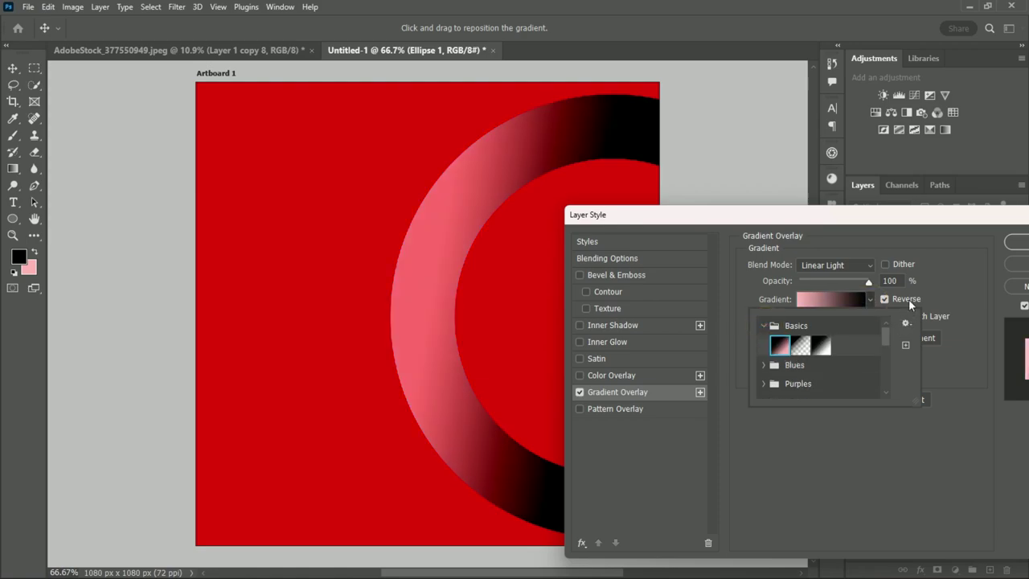
pyautogui.click(895, 233)
# Step: Set the gradient stops to bright red on the left and orange ff890b on the right
pyautogui.click(832, 299)
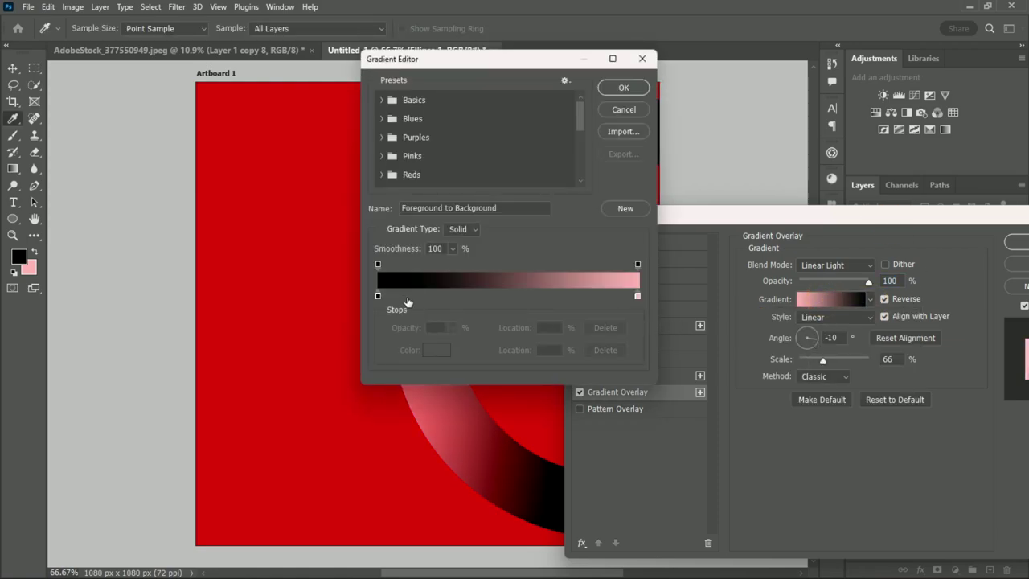
pyautogui.click(379, 296)
pyautogui.doubleClick(379, 296)
pyautogui.moveTo(482, 133); pyautogui.dragTo(476, 116)
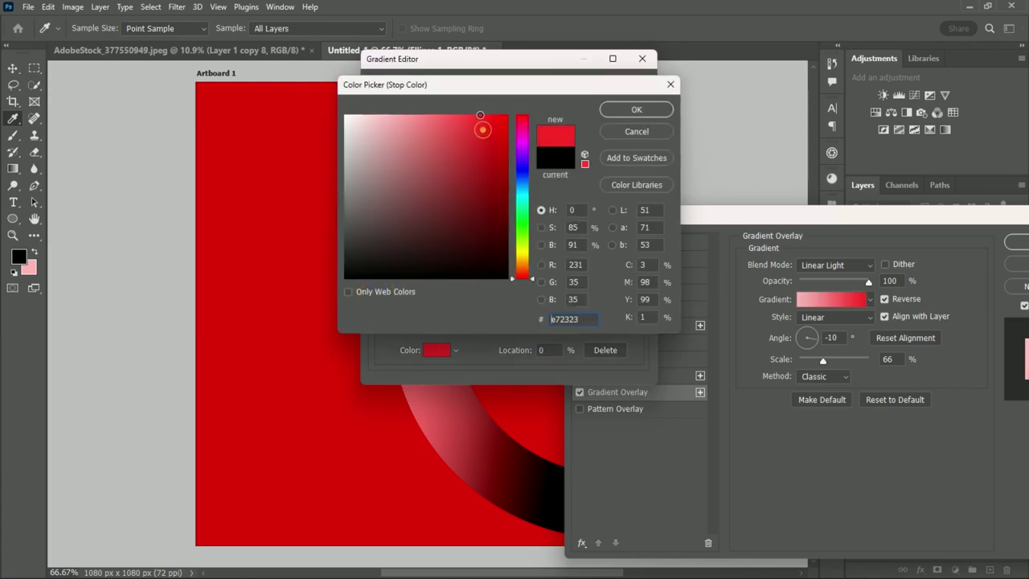
pyautogui.click(635, 109)
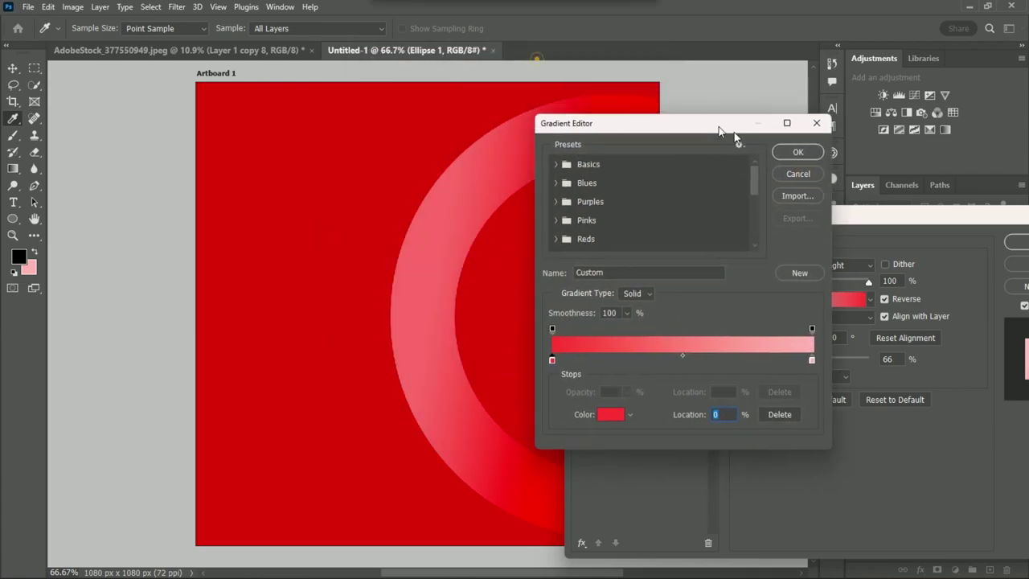
pyautogui.moveTo(536, 60); pyautogui.dragTo(805, 140)
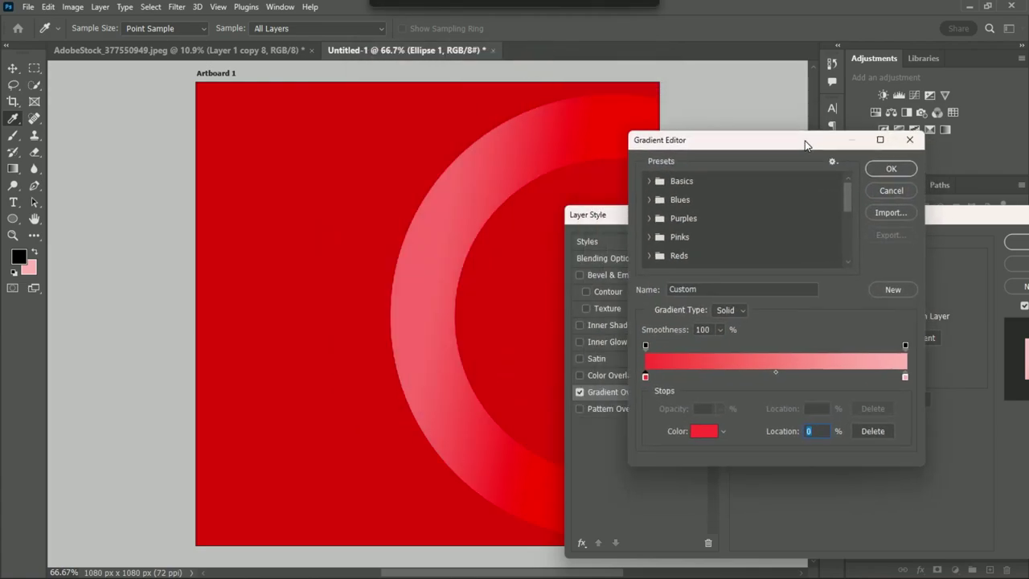
pyautogui.doubleClick(905, 377)
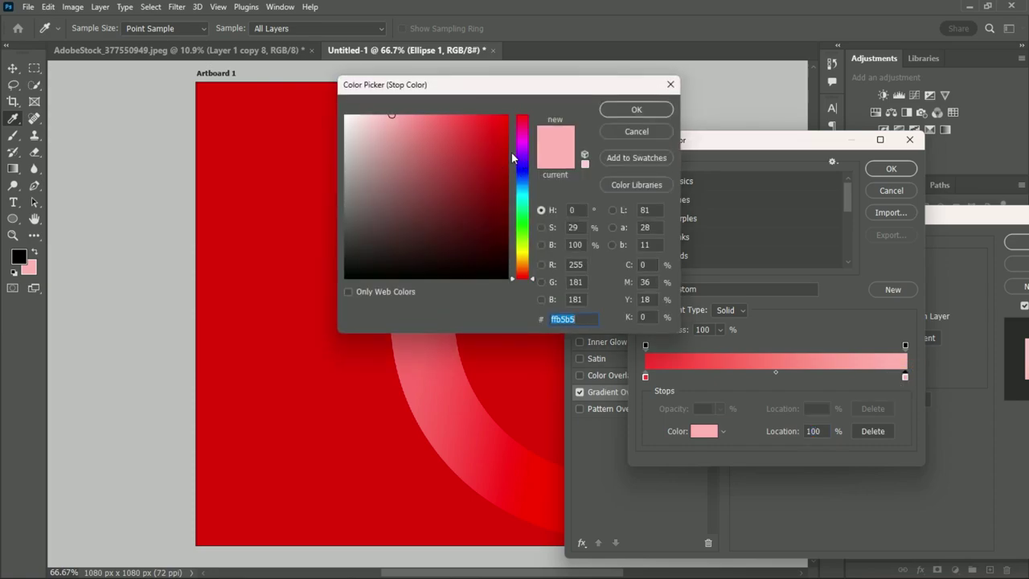
pyautogui.click(466, 146)
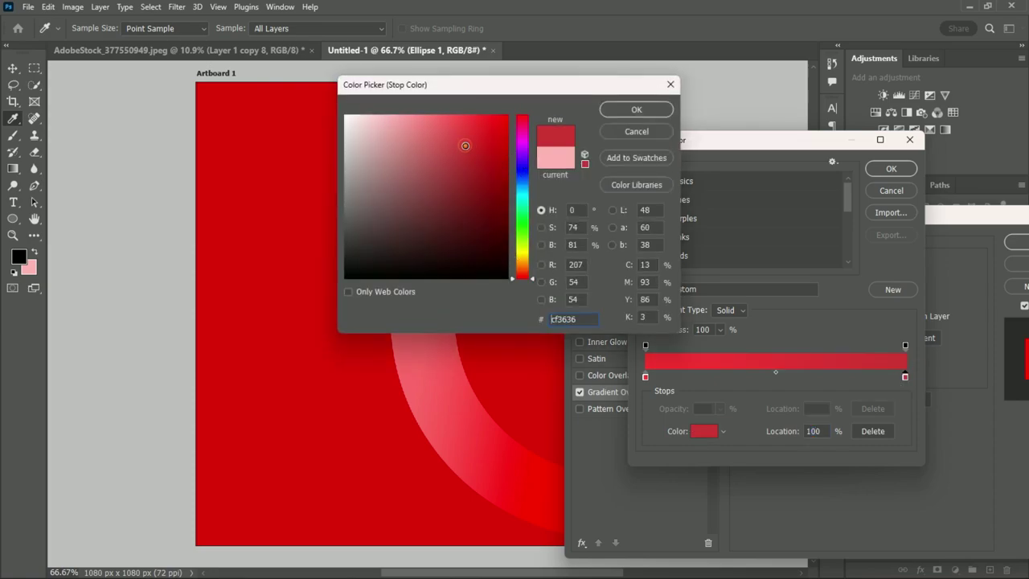
pyautogui.click(522, 266)
pyautogui.click(500, 117)
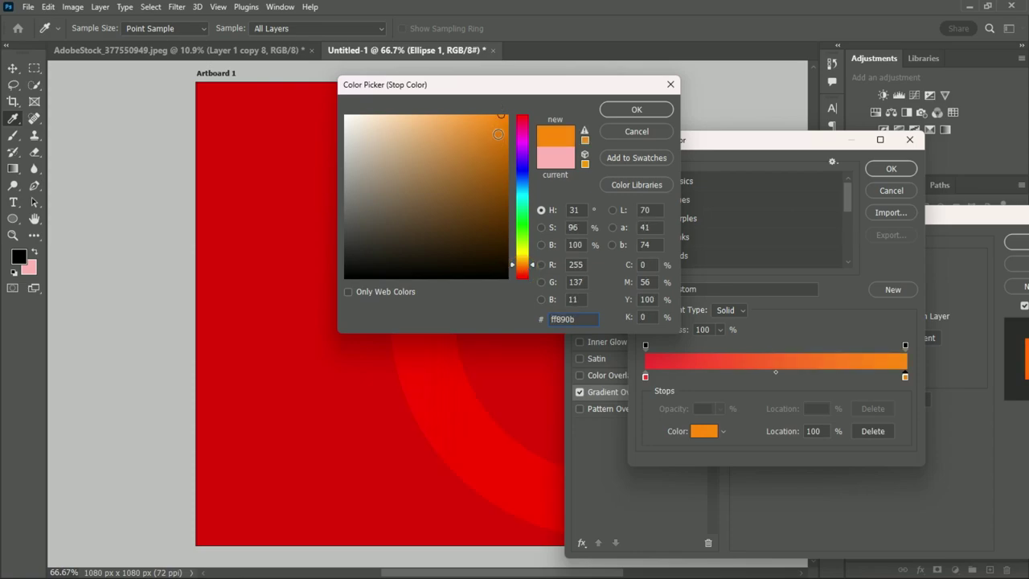
pyautogui.click(637, 110)
pyautogui.moveTo(724, 140); pyautogui.dragTo(775, 140)
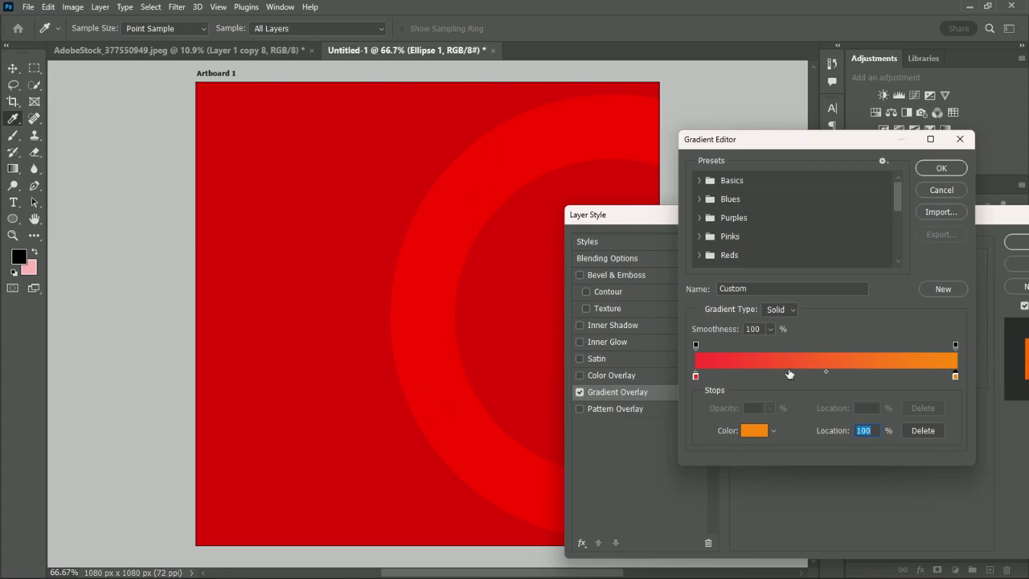
pyautogui.click(939, 171)
# Step: Set the gradient overlay angle to -146° and its scale to 150%
pyautogui.moveTo(807, 214); pyautogui.dragTo(919, 209)
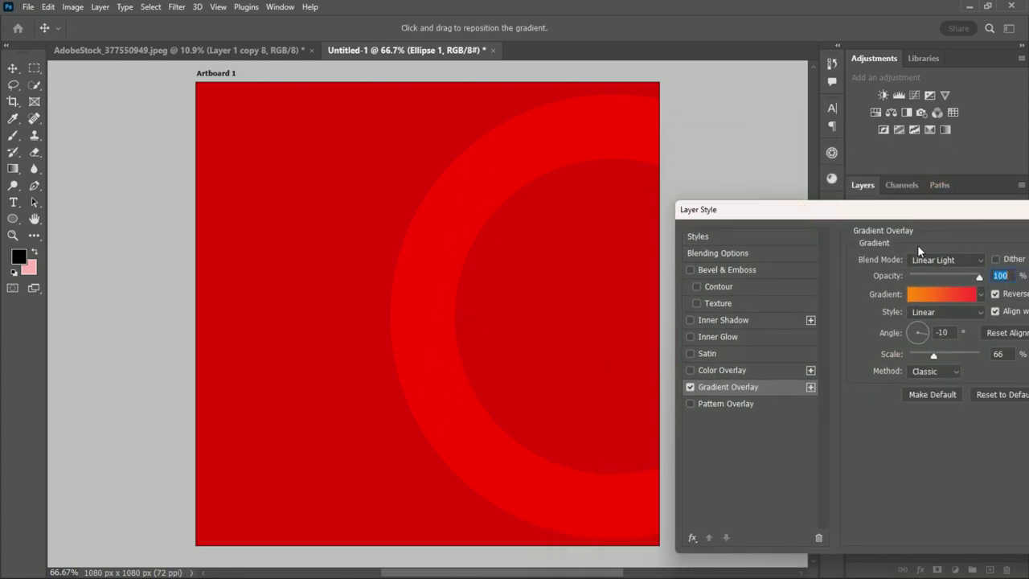
pyautogui.click(919, 332)
pyautogui.click(914, 335)
pyautogui.moveTo(932, 355); pyautogui.dragTo(1026, 359)
pyautogui.click(976, 260)
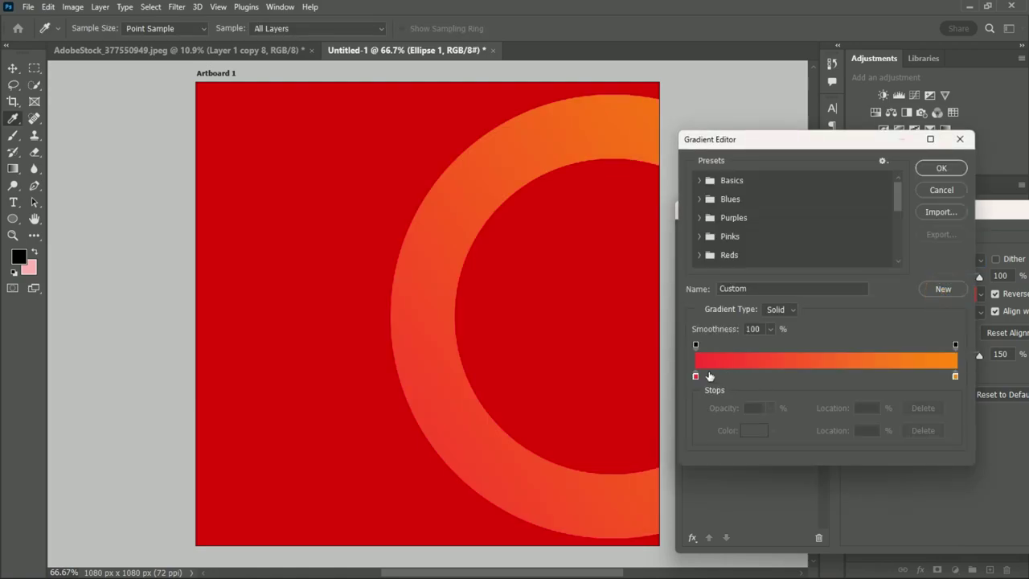
# Step: Change the right stop to bright red ff3131 and apply the gradient overlay
pyautogui.doubleClick(955, 377)
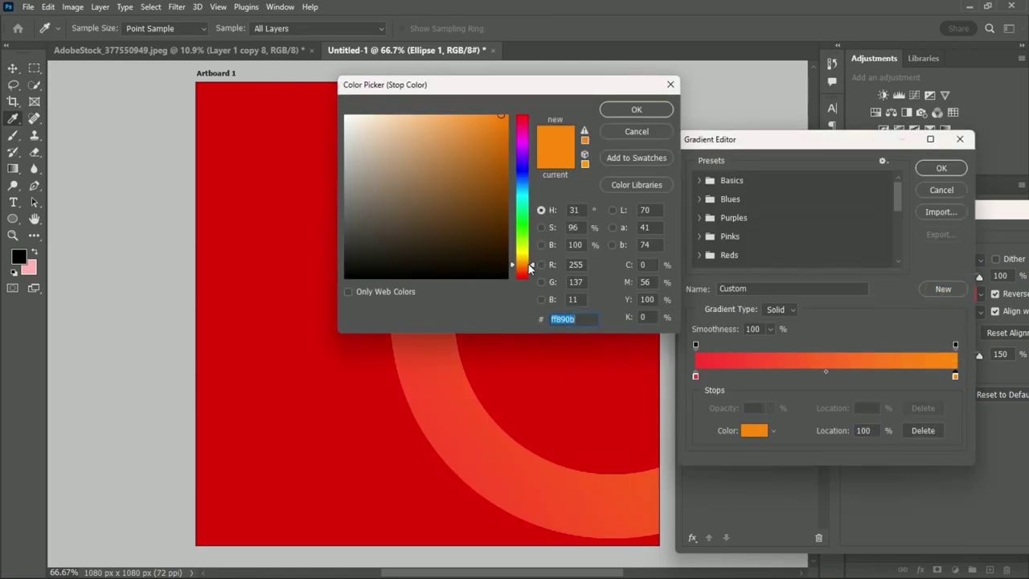
pyautogui.moveTo(530, 268); pyautogui.dragTo(526, 277)
pyautogui.moveTo(500, 235); pyautogui.dragTo(478, 114)
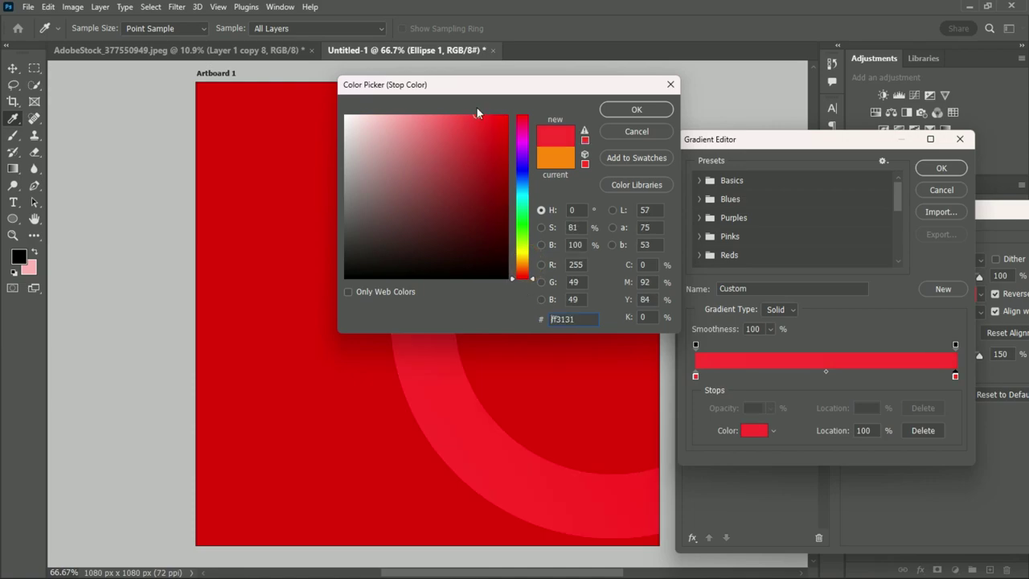
pyautogui.click(637, 110)
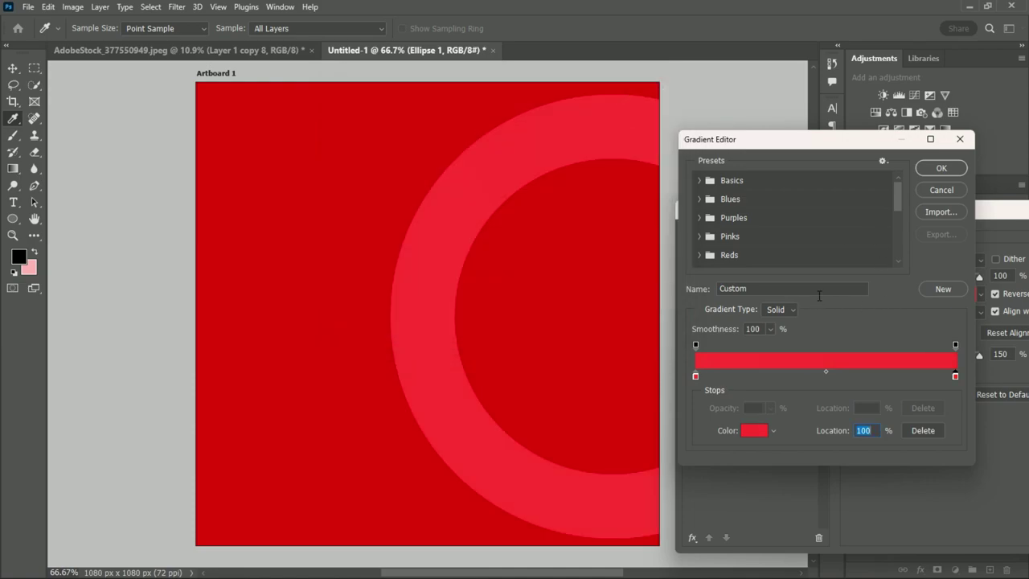
pyautogui.click(941, 168)
pyautogui.moveTo(863, 214); pyautogui.dragTo(888, 213)
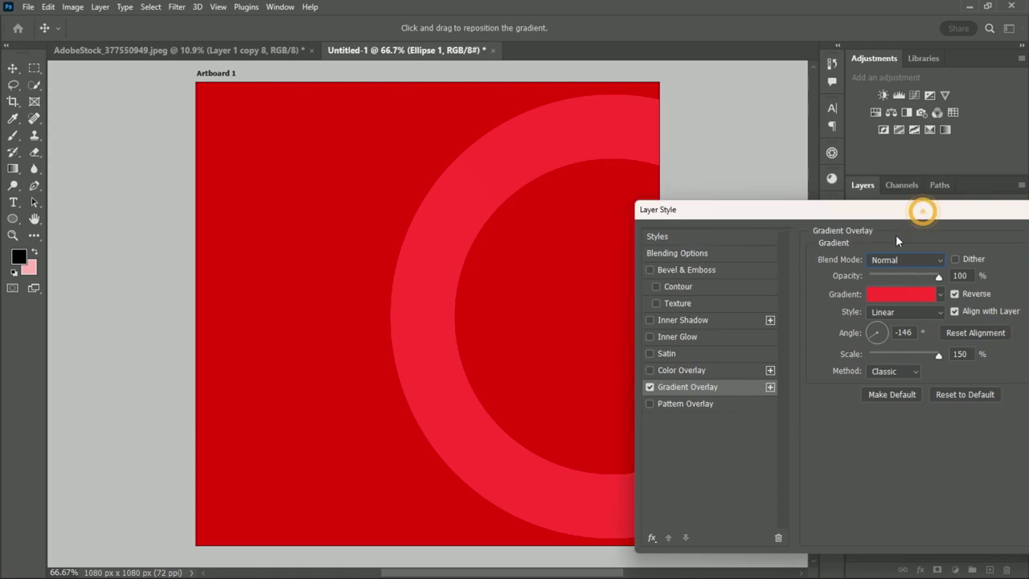
pyautogui.click(1010, 232)
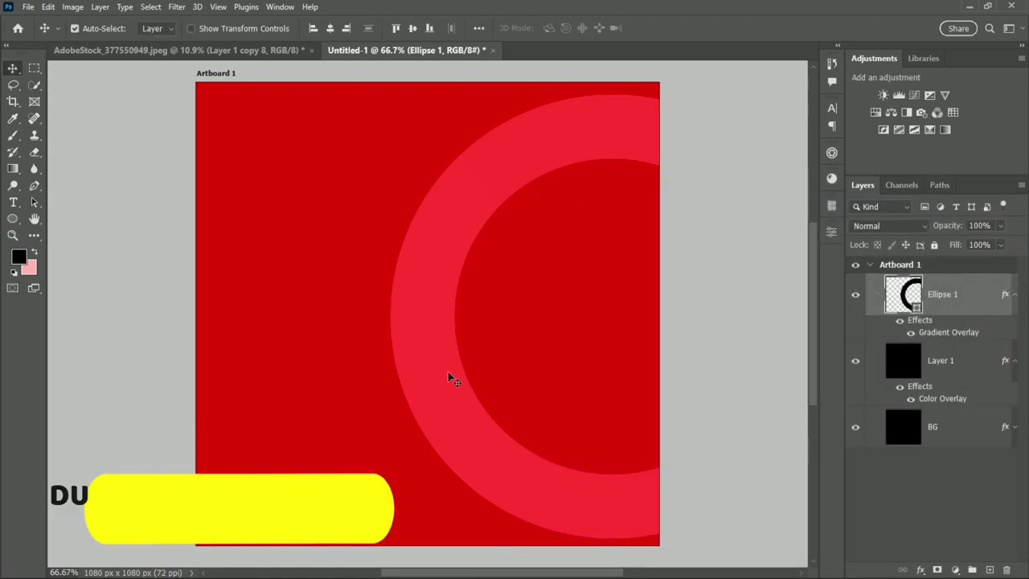
# Step: Duplicate the ring, shrink it to 47.28% and move it to the lower-left corner
pyautogui.moveTo(418, 336); pyautogui.dragTo(154, 336)
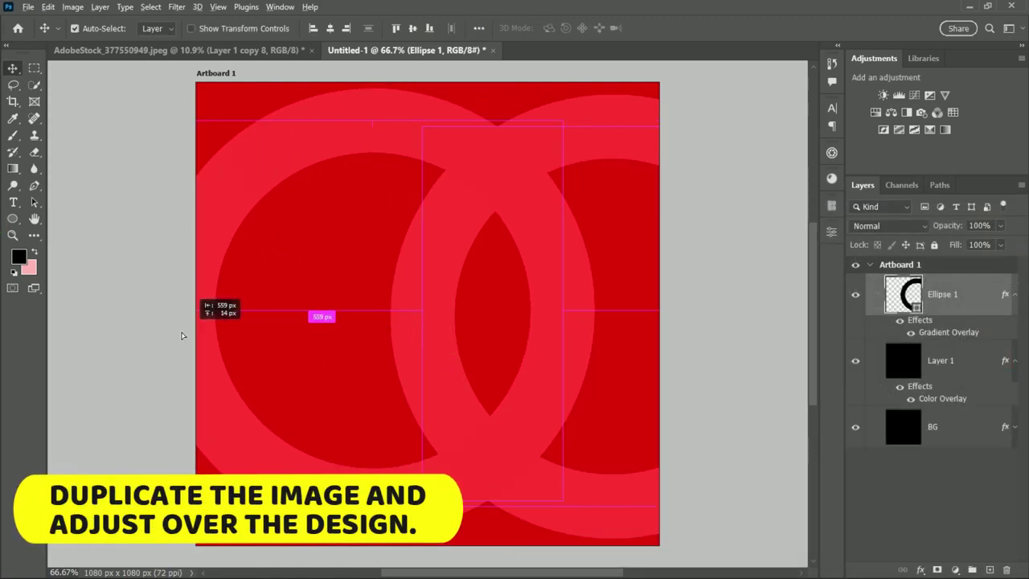
pyautogui.hotkey('ctrl', 'j')
pyautogui.hotkey('ctrl', 't')
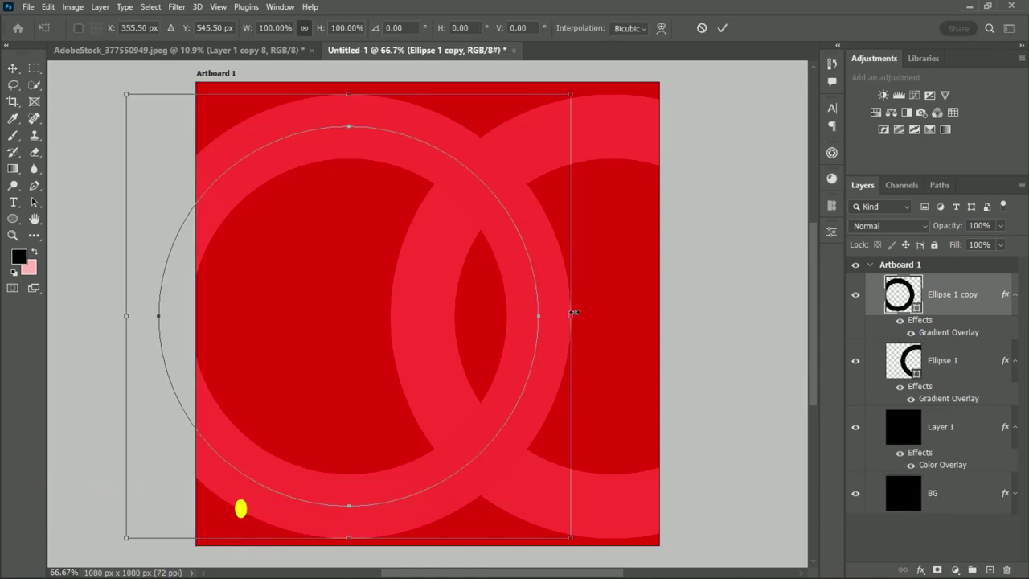
pyautogui.moveTo(569, 316); pyautogui.dragTo(450, 316)
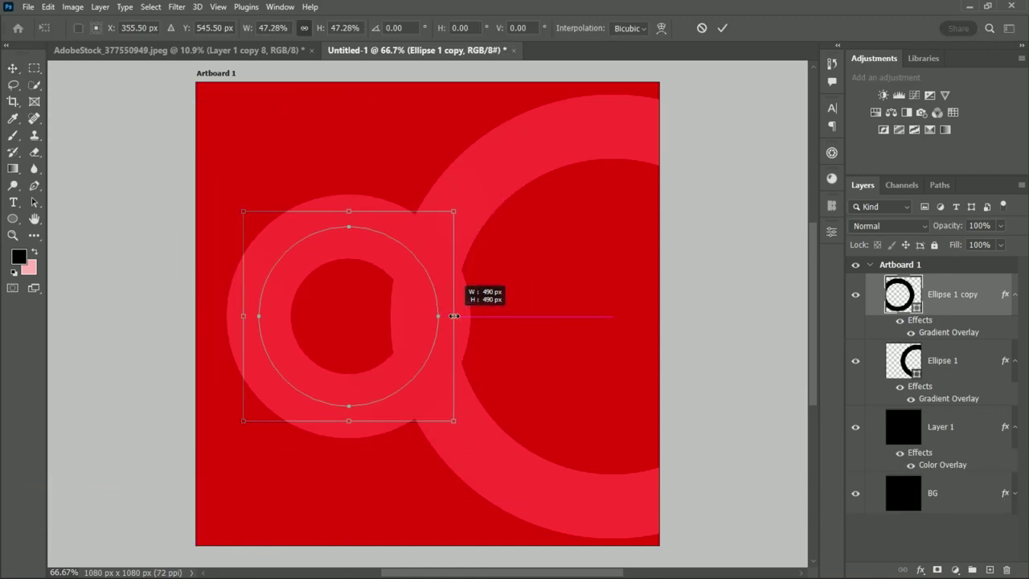
pyautogui.moveTo(291, 414); pyautogui.dragTo(189, 572)
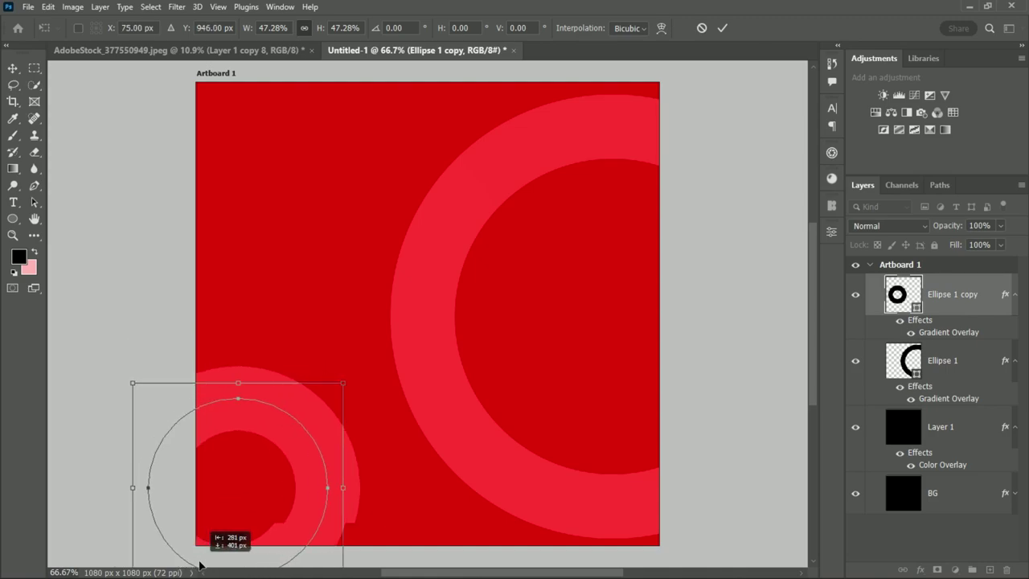
pyautogui.click(723, 28)
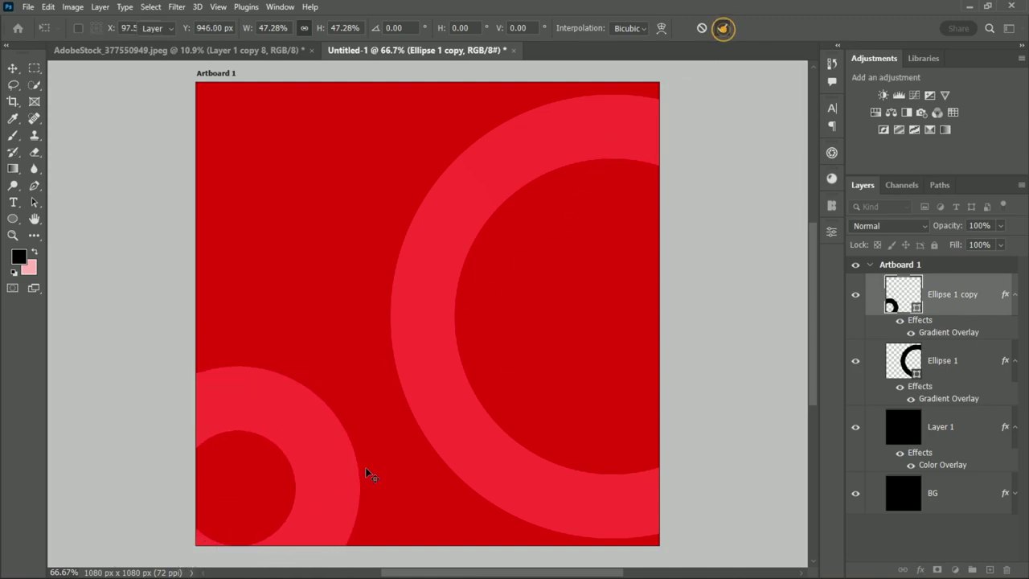
# Step: Set the small ring's stroke width to 140 px
pyautogui.click(831, 233)
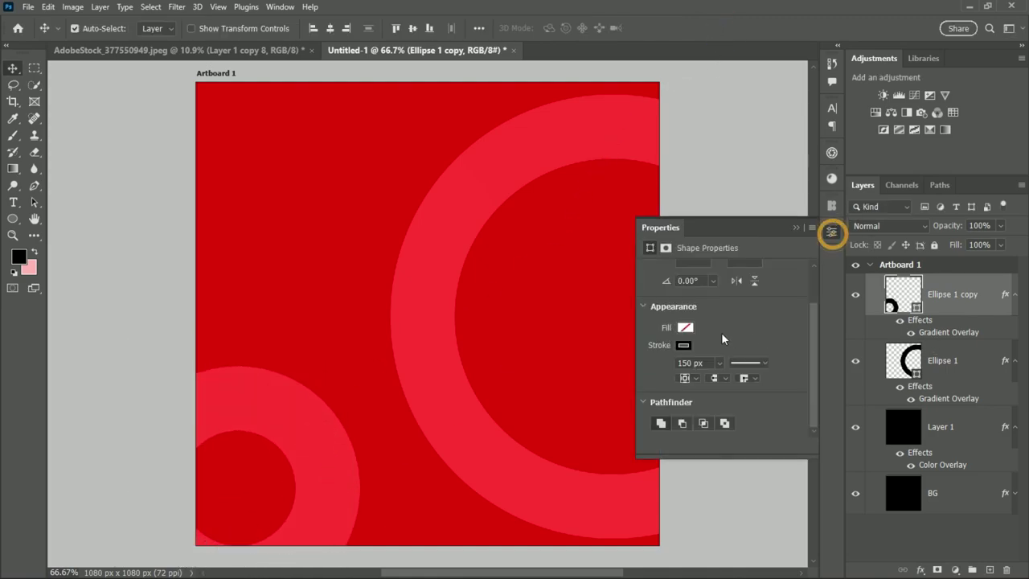
pyautogui.click(688, 362)
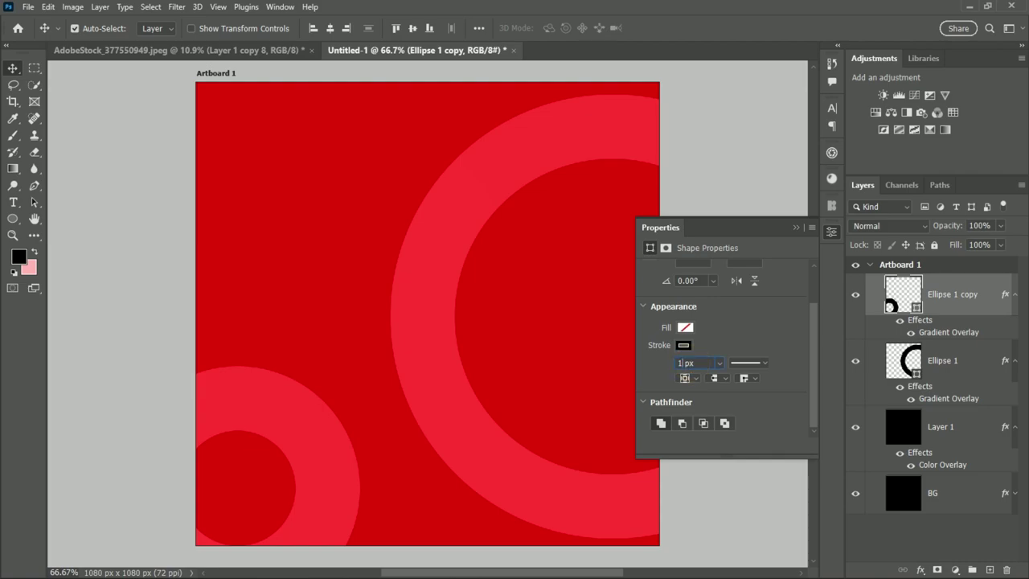
pyautogui.write('140')
pyautogui.press('Return')
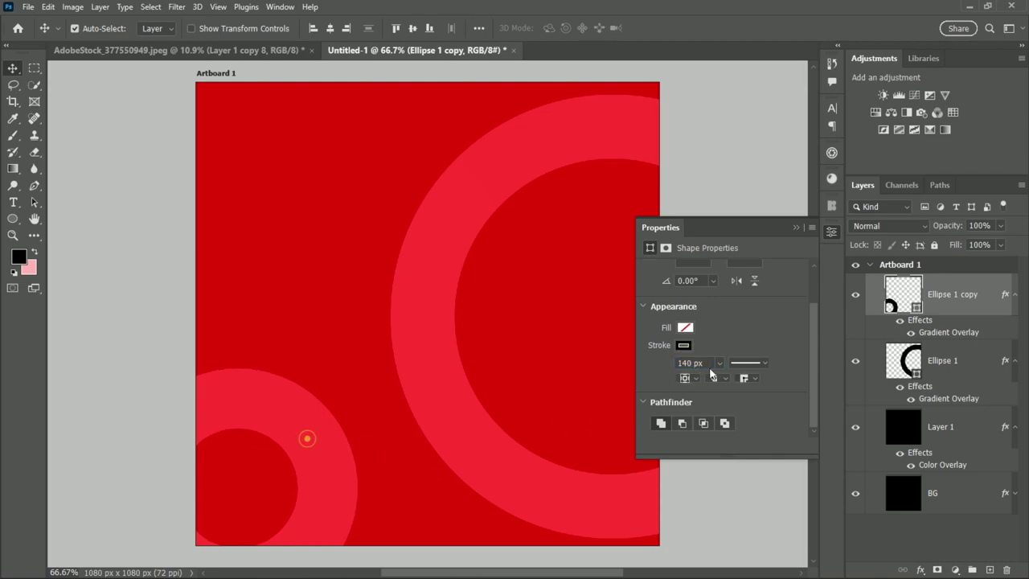
pyautogui.click(795, 227)
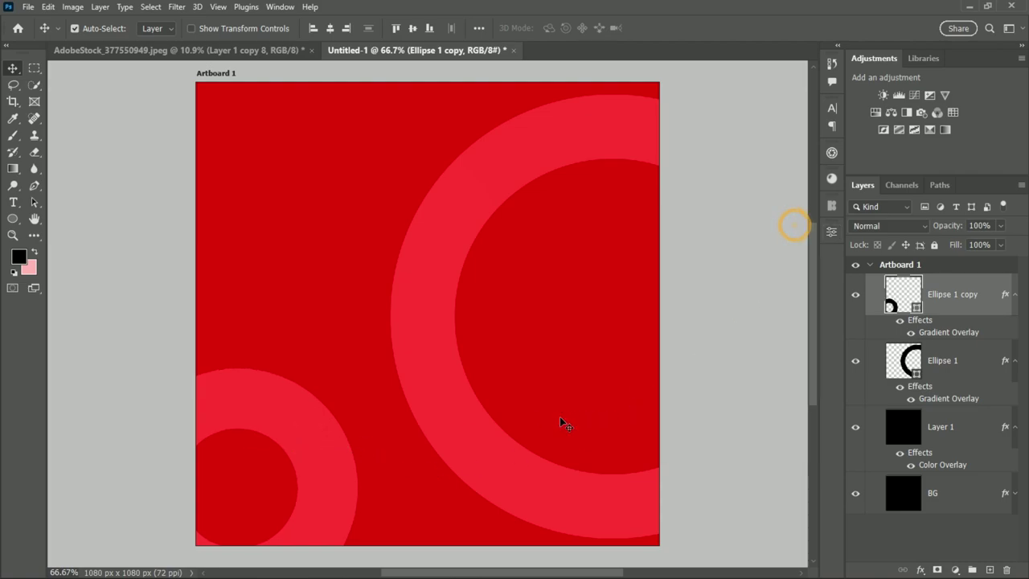
pyautogui.click(307, 430)
pyautogui.click(989, 306)
# Step: Change the small ring's gradient left stop to deep red e40000
pyautogui.doubleClick(989, 305)
pyautogui.click(575, 382)
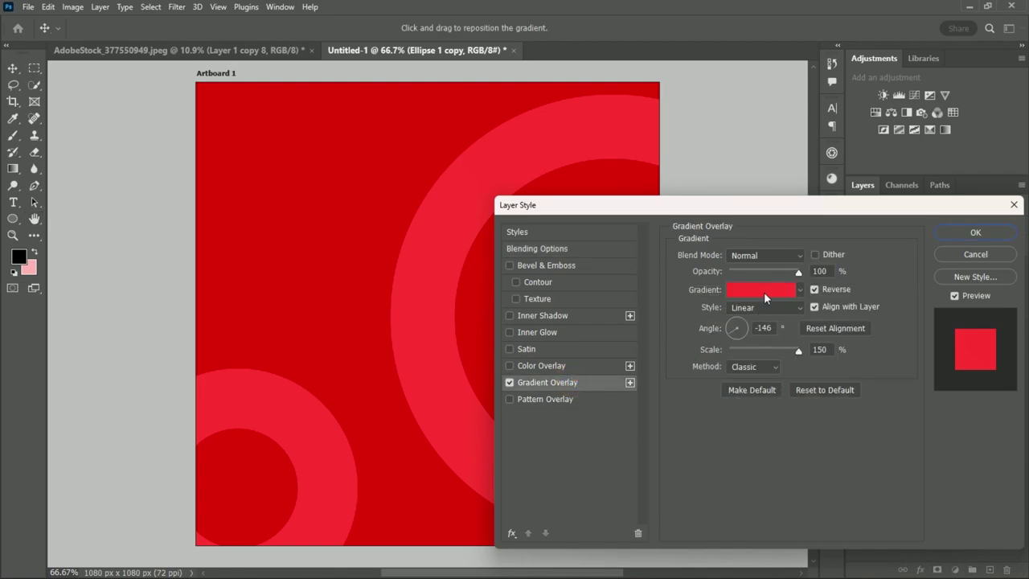
pyautogui.click(763, 291)
pyautogui.click(693, 374)
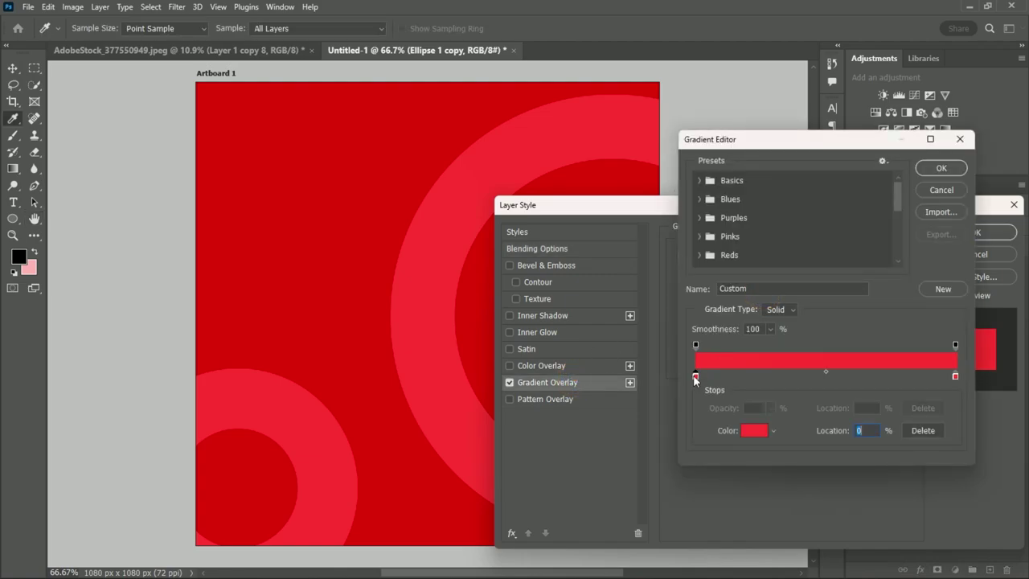
pyautogui.doubleClick(693, 375)
pyautogui.moveTo(504, 180); pyautogui.dragTo(502, 134)
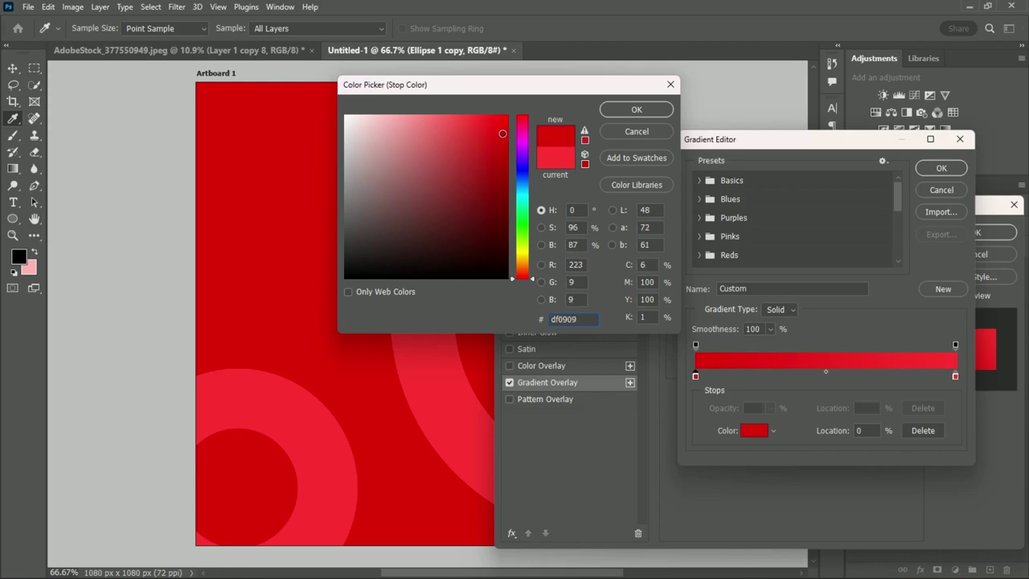
pyautogui.click(650, 113)
pyautogui.click(936, 168)
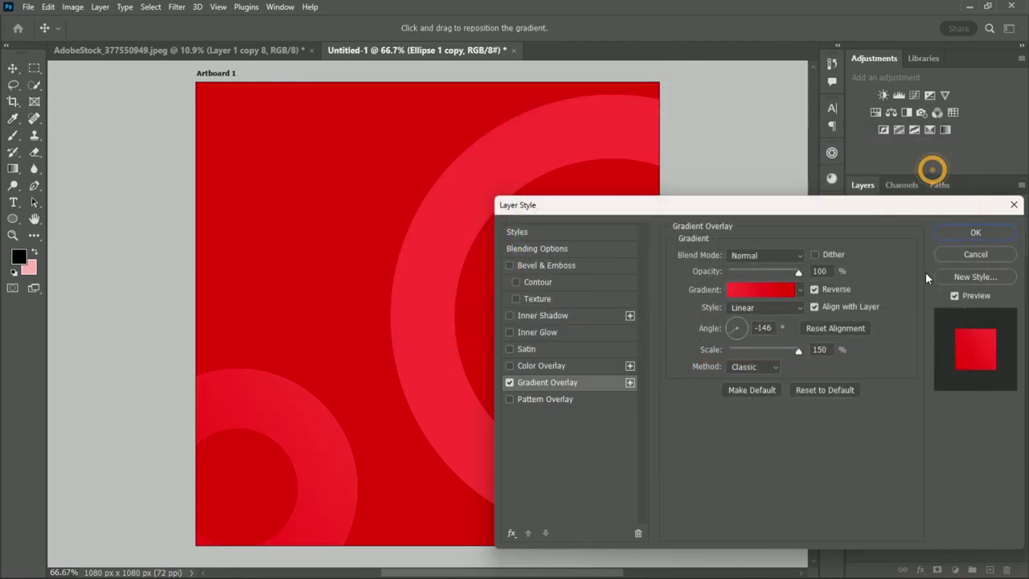
pyautogui.click(976, 233)
pyautogui.click(296, 408)
# Step: Copy the small ring into the artboard's top-left corner
pyautogui.moveTo(296, 414); pyautogui.dragTo(306, 103)
pyautogui.moveTo(300, 217); pyautogui.dragTo(251, 208)
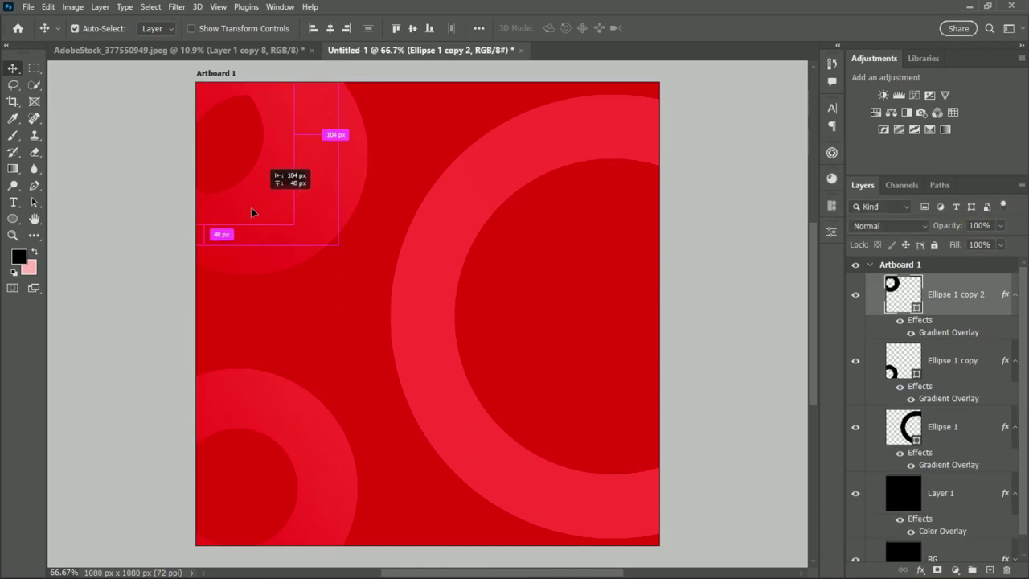
pyautogui.moveTo(323, 231)
pyautogui.mouseDown()
pyautogui.moveTo(281, 208)
pyautogui.moveTo(282, 180)
pyautogui.mouseUp()
pyautogui.click(282, 183)
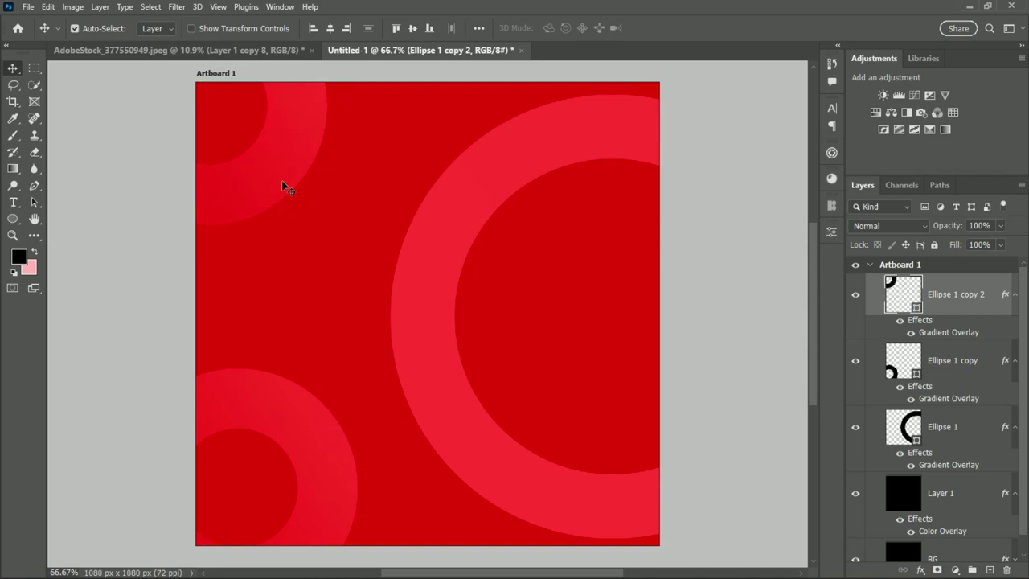
# Step: Set the top-left ring's blend mode to Lighter Color
pyautogui.click(900, 226)
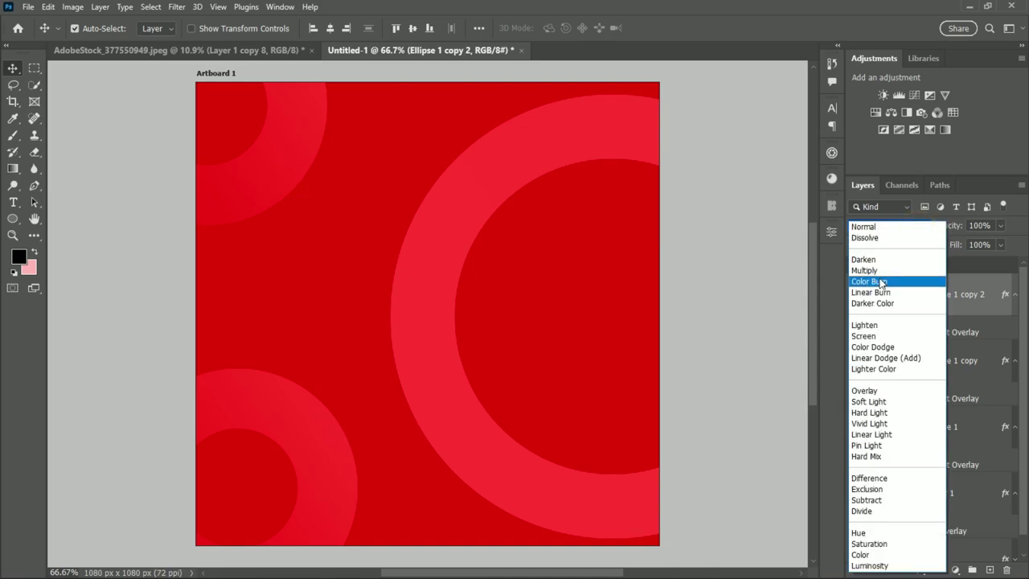
pyautogui.click(882, 270)
pyautogui.click(910, 229)
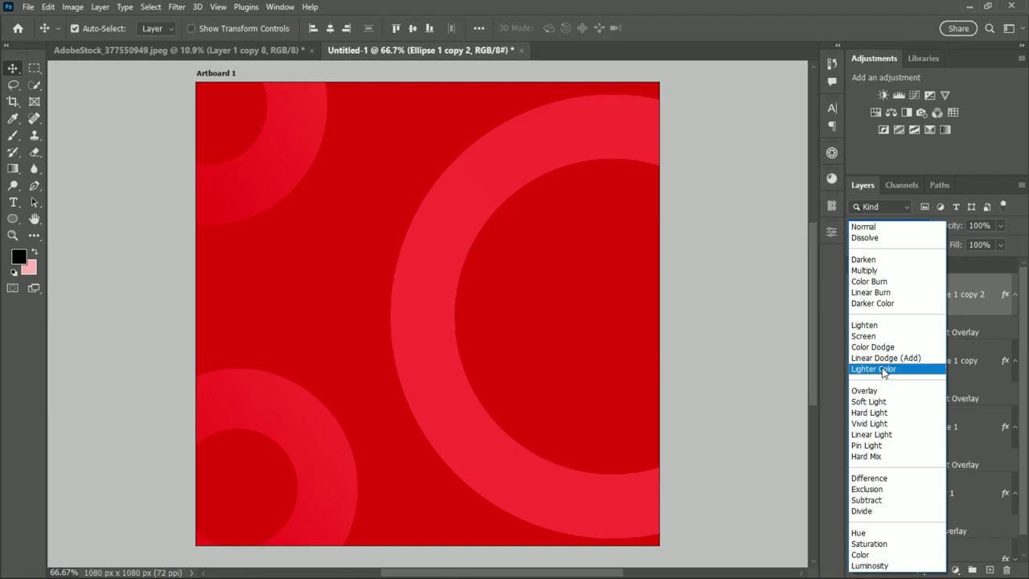
pyautogui.click(885, 368)
pyautogui.click(277, 174)
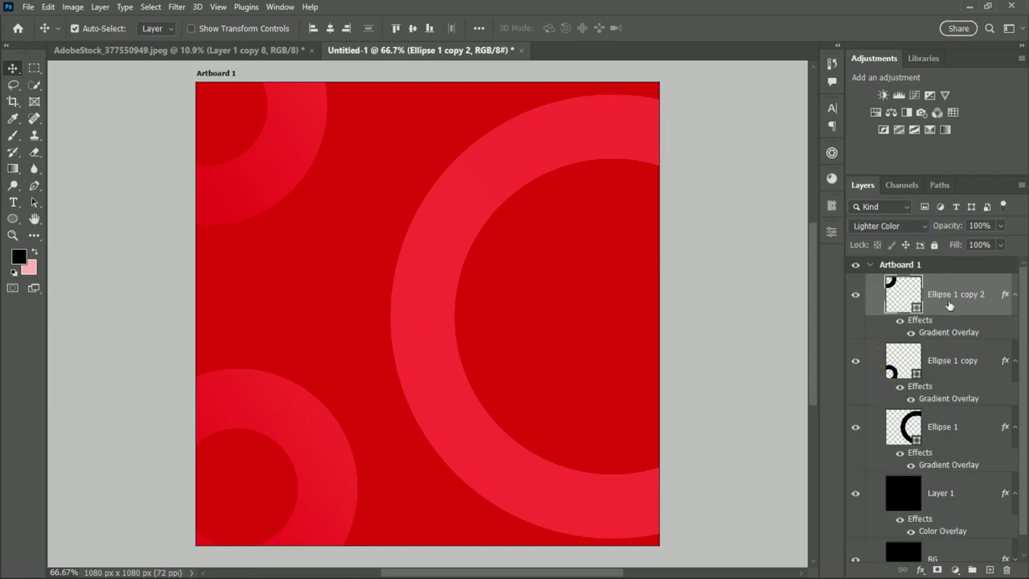
# Step: Nudge the top-left ring down and scale the lower-left ring up to 135.44%
pyautogui.moveTo(270, 187); pyautogui.dragTo(270, 194)
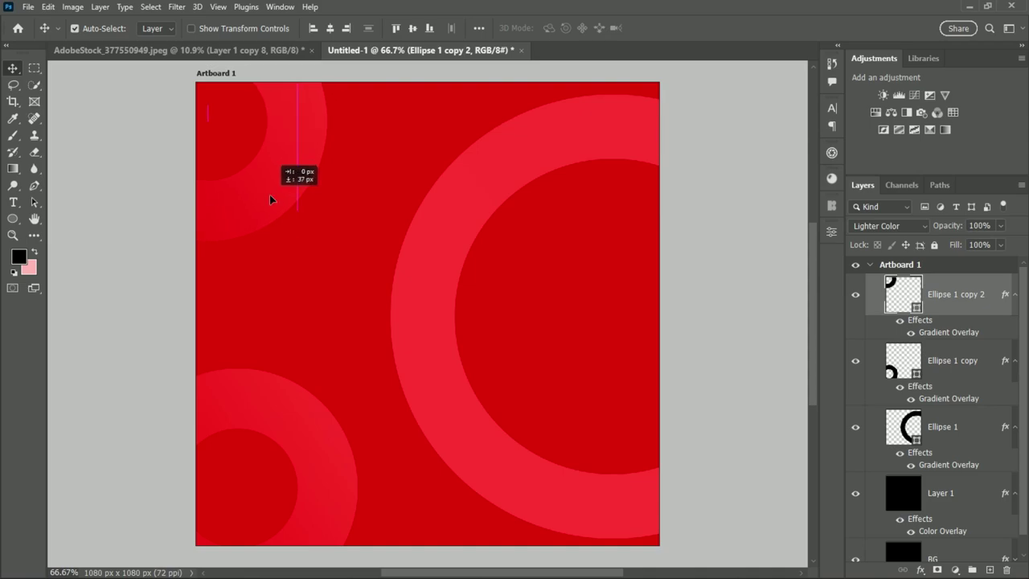
pyautogui.click(330, 428)
pyautogui.hotkey('ctrl', 't')
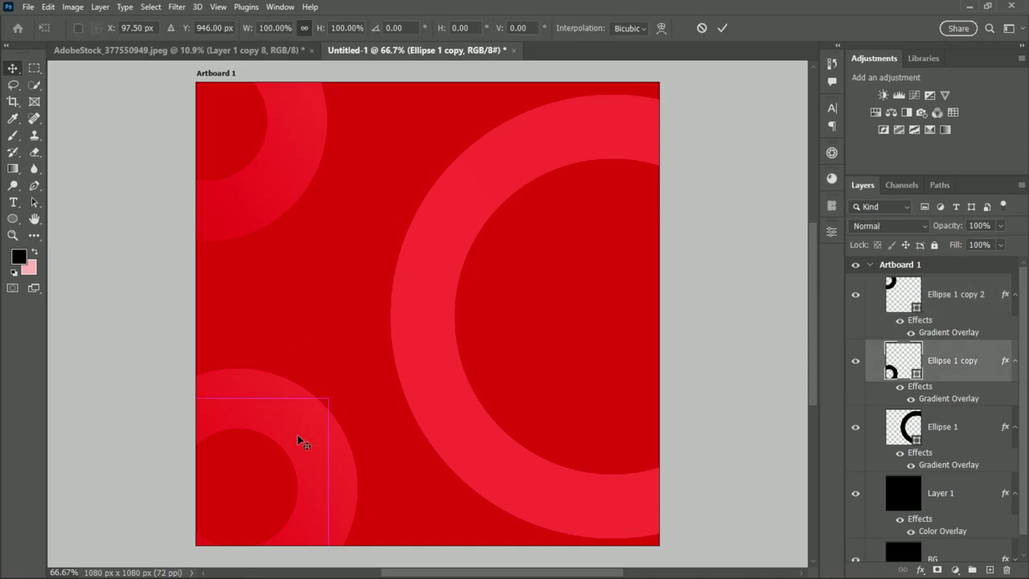
pyautogui.moveTo(358, 482); pyautogui.dragTo(400, 483)
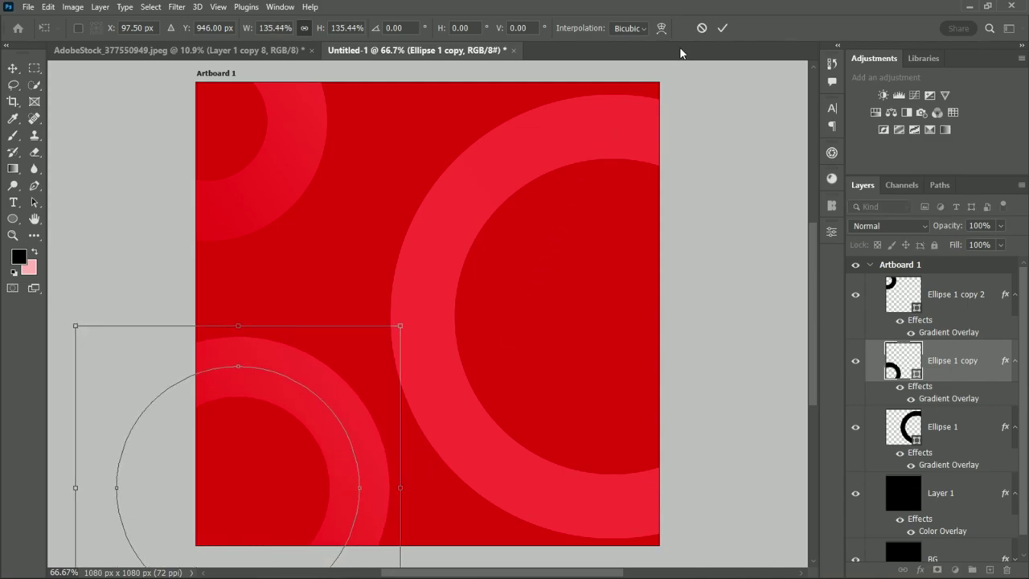
pyautogui.click(719, 30)
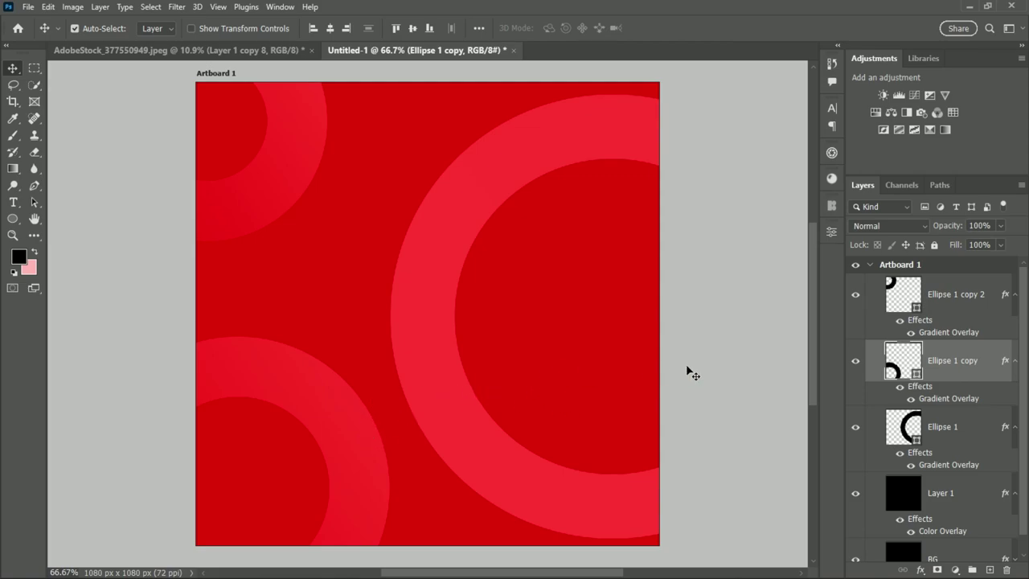
# Step: Group the three ring layers and Layer 1 into a group named Design
pyautogui.click(988, 310)
pyautogui.scroll(-1, 1016, 376)
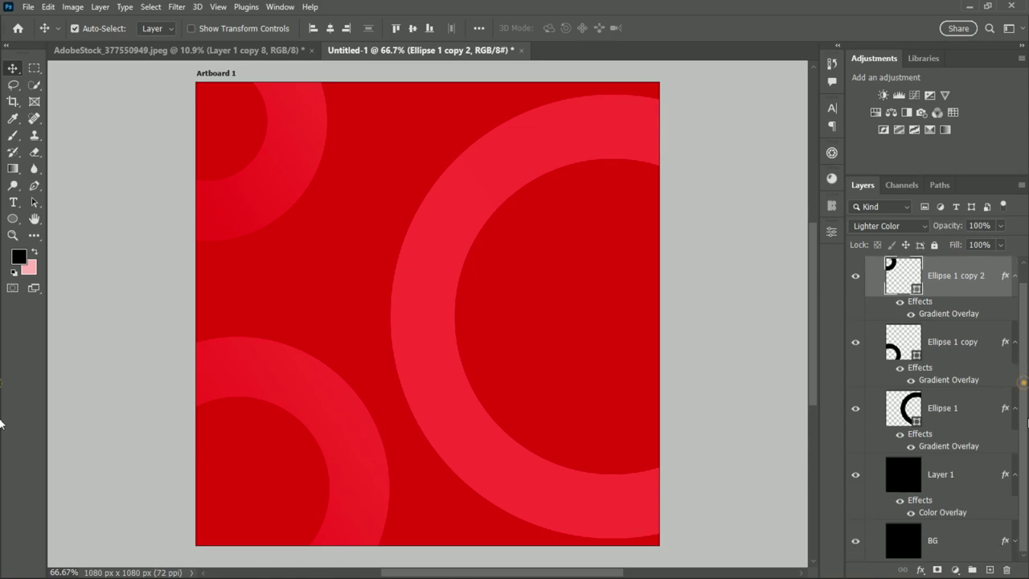
pyautogui.keyDown('shift'); pyautogui.click(976, 498); pyautogui.keyUp('shift')
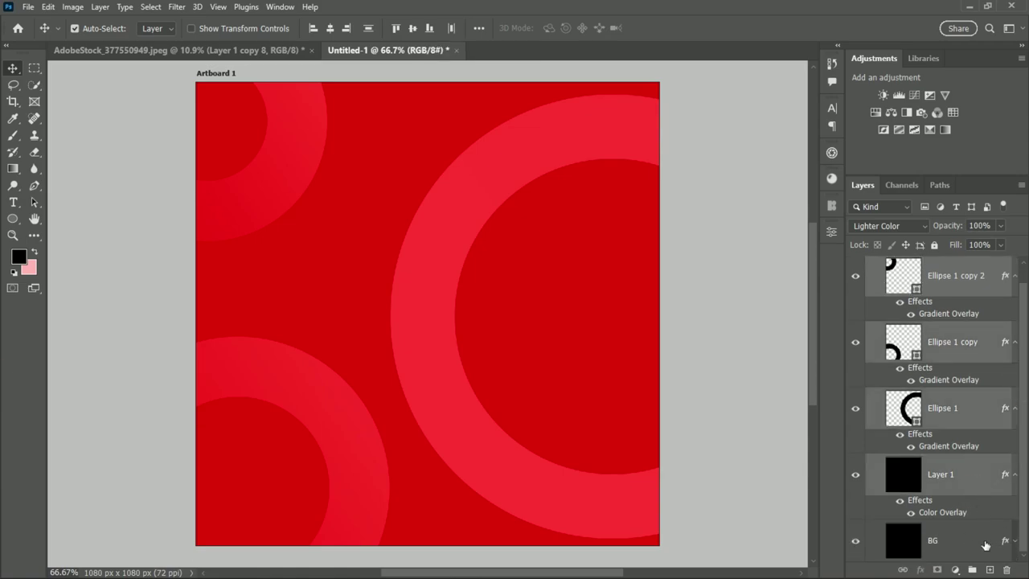
pyautogui.click(972, 570)
pyautogui.write('Design')
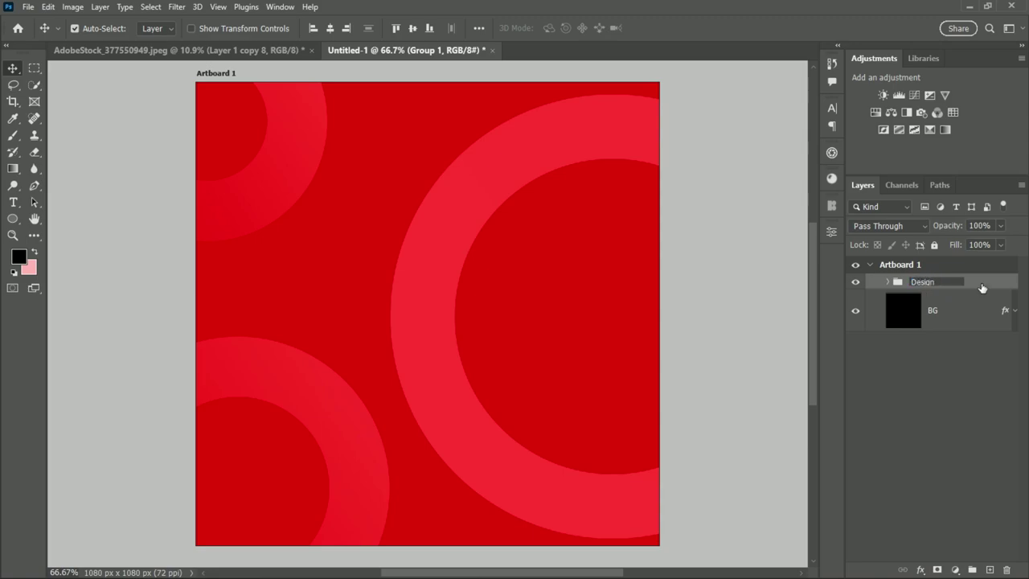
pyautogui.click(992, 317)
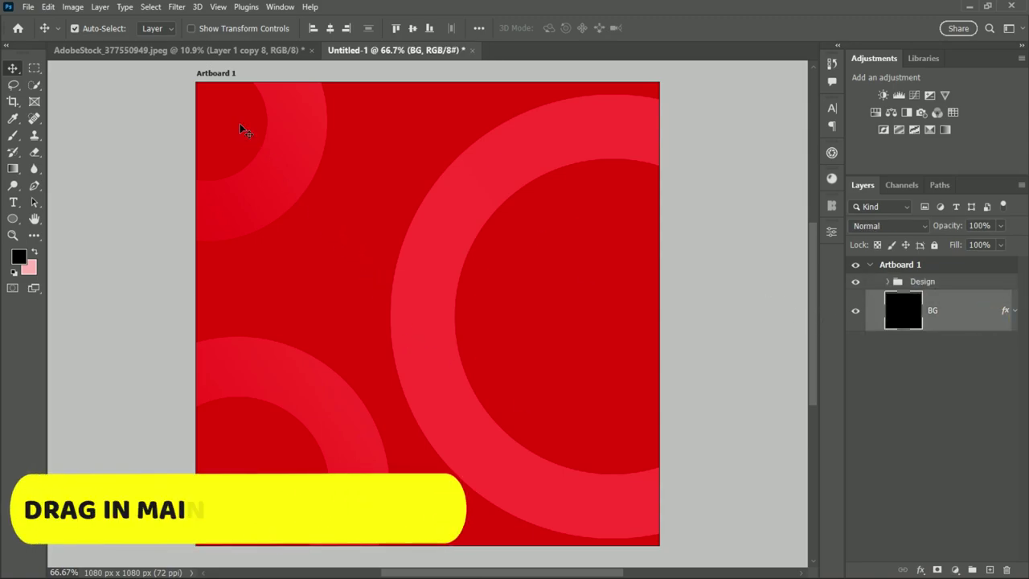
# Step: Bring the dancing-woman photo into the post and scale it down to fit the artboard
pyautogui.click(173, 50)
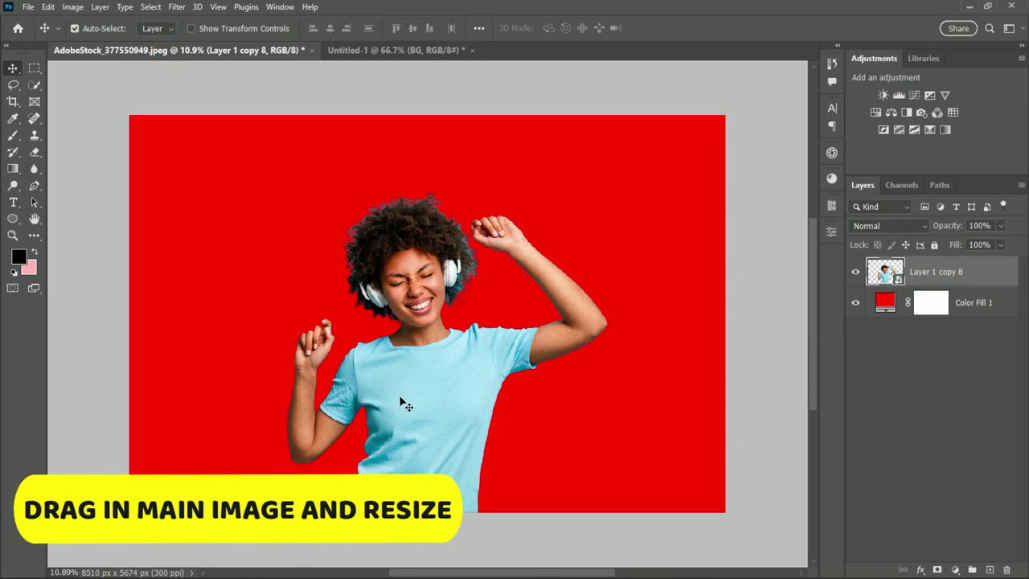
pyautogui.moveTo(406, 398)
pyautogui.mouseDown()
pyautogui.moveTo(384, 324)
pyautogui.moveTo(356, 50)
pyautogui.moveTo(440, 324)
pyautogui.mouseUp()
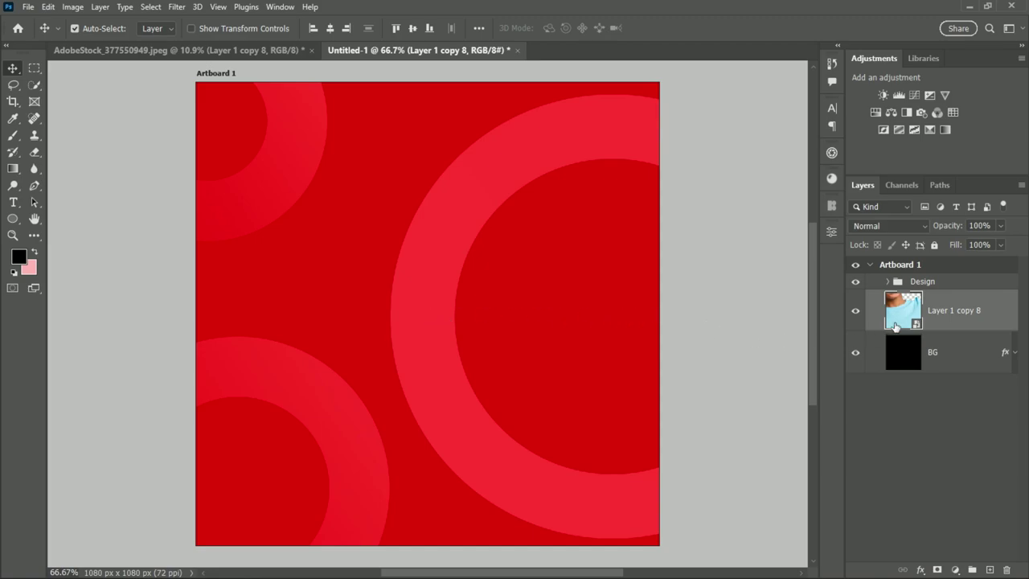
pyautogui.moveTo(899, 312); pyautogui.dragTo(907, 279)
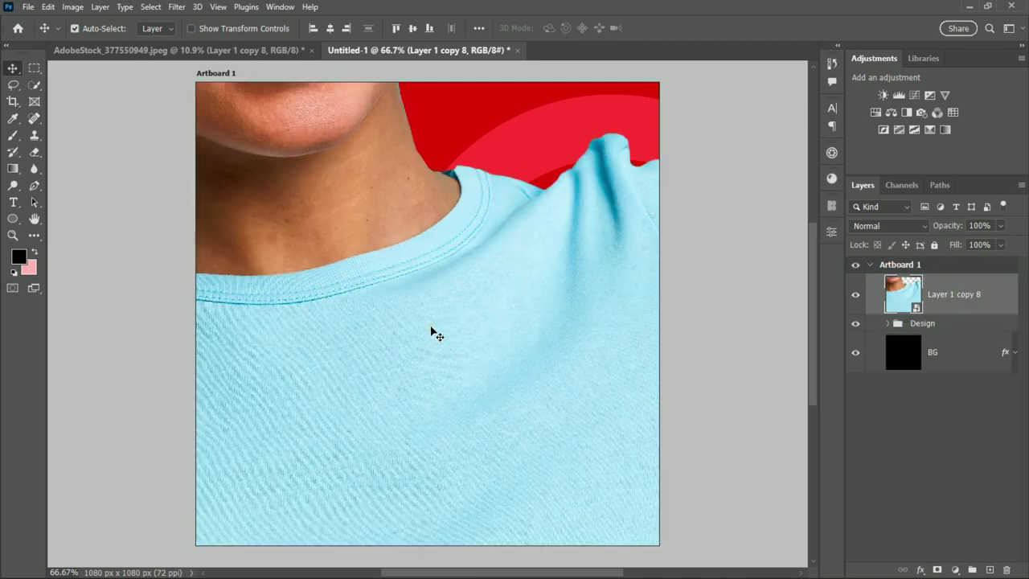
pyautogui.hotkey('ctrl', 't')
pyautogui.scroll(-5, 429, 310)
pyautogui.scroll(-3, 428, 316)
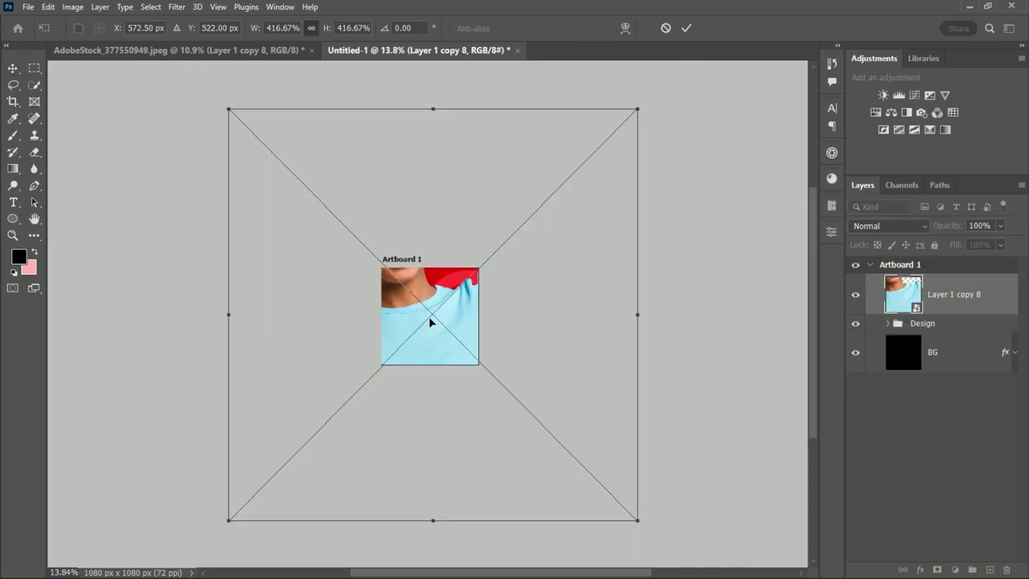
pyautogui.moveTo(601, 314); pyautogui.dragTo(462, 314)
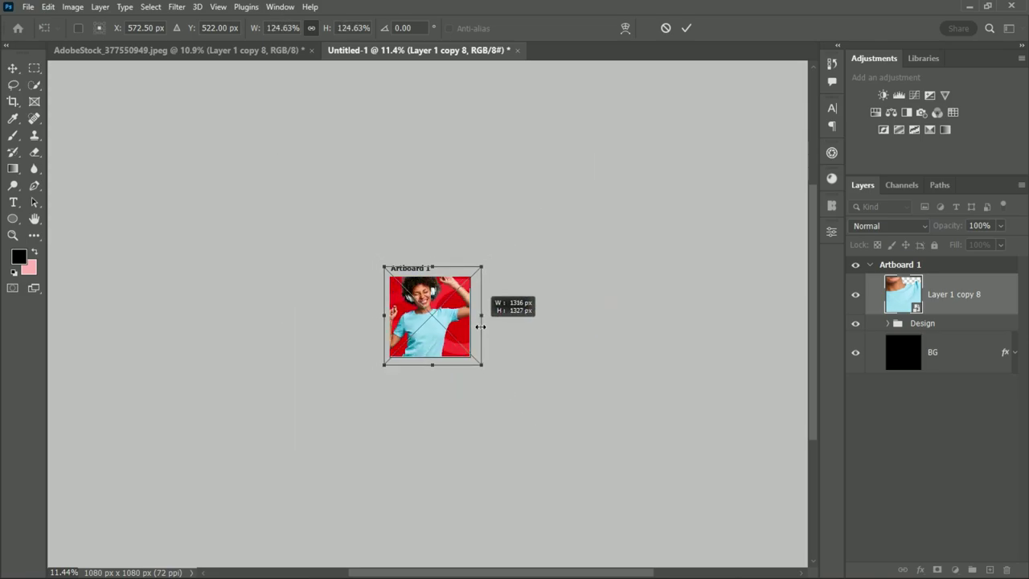
pyautogui.click(686, 28)
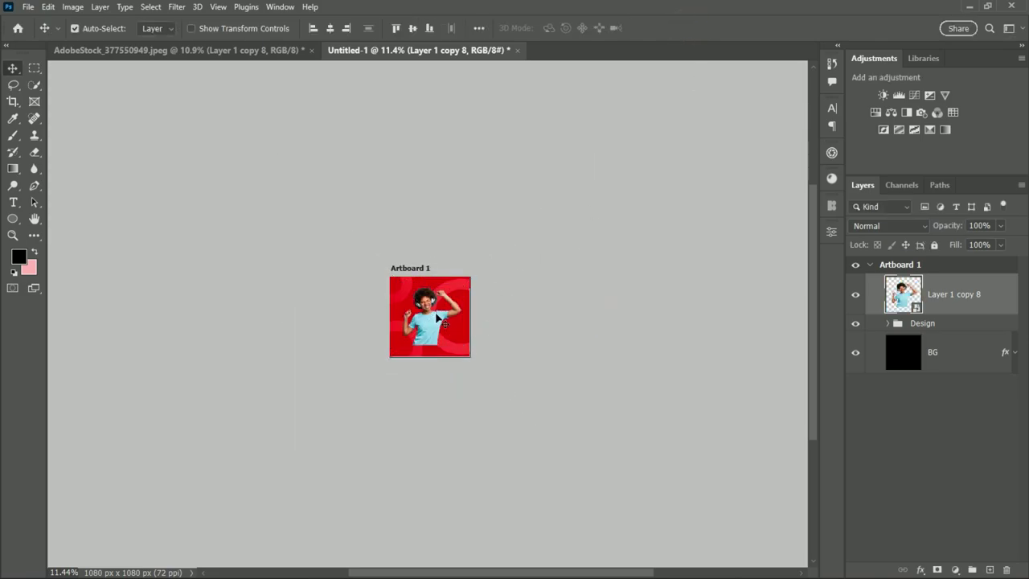
pyautogui.scroll(5, 438, 315)
pyautogui.moveTo(418, 324)
pyautogui.mouseDown()
pyautogui.moveTo(438, 364)
pyautogui.moveTo(420, 363)
pyautogui.mouseUp()
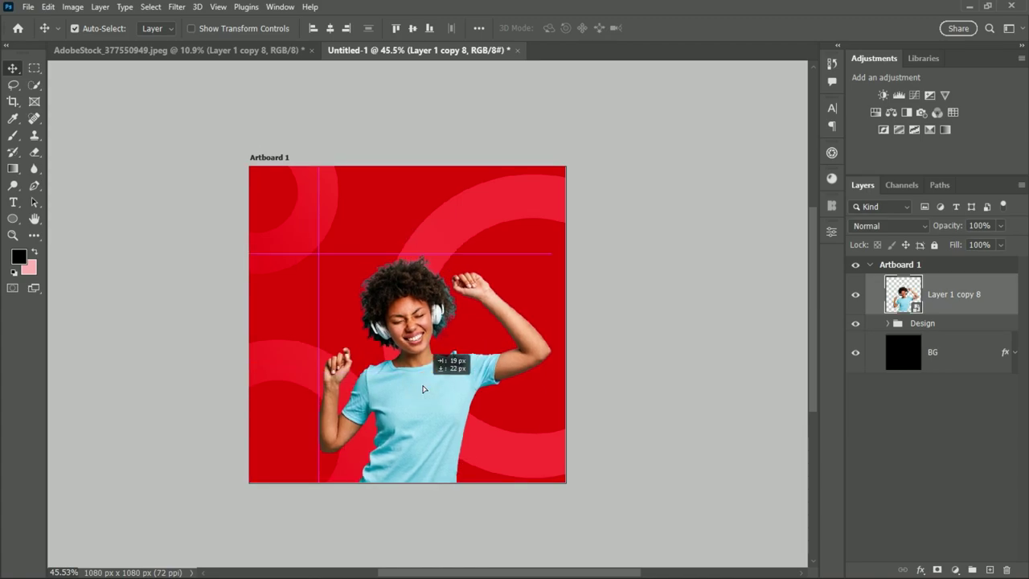
# Step: Enlarge the woman cutout slightly to 76.30% and fine-tune her position near the bottom
pyautogui.scroll(2, 420, 364)
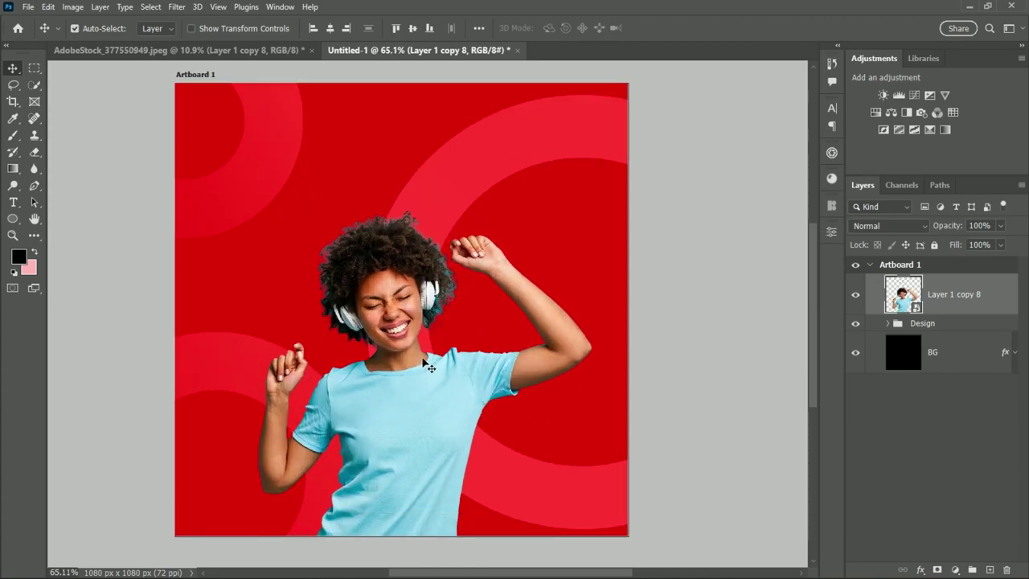
pyautogui.hotkey('ctrl', 't')
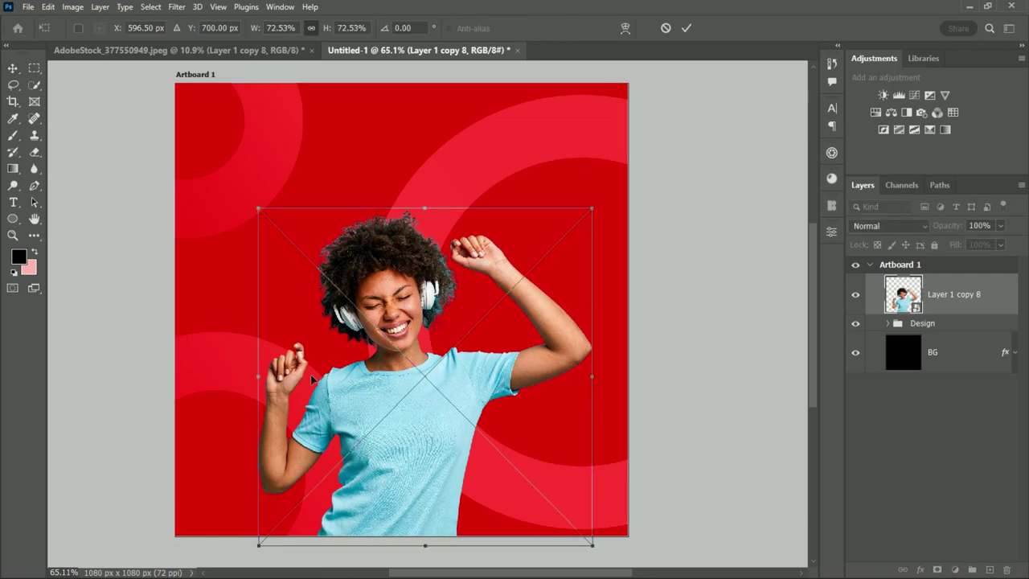
pyautogui.moveTo(249, 383); pyautogui.dragTo(239, 381)
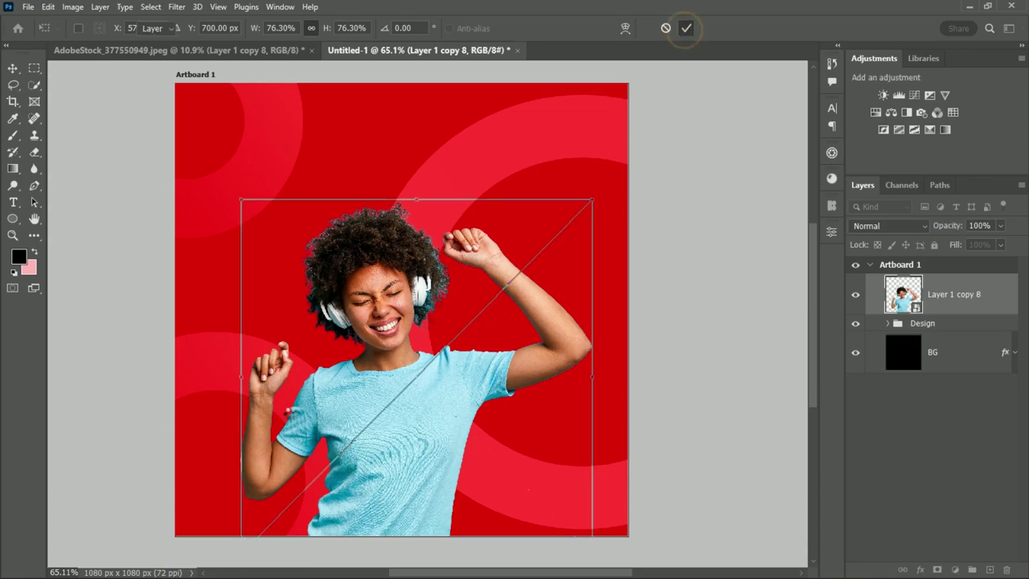
pyautogui.click(687, 28)
pyautogui.moveTo(386, 403); pyautogui.dragTo(388, 407)
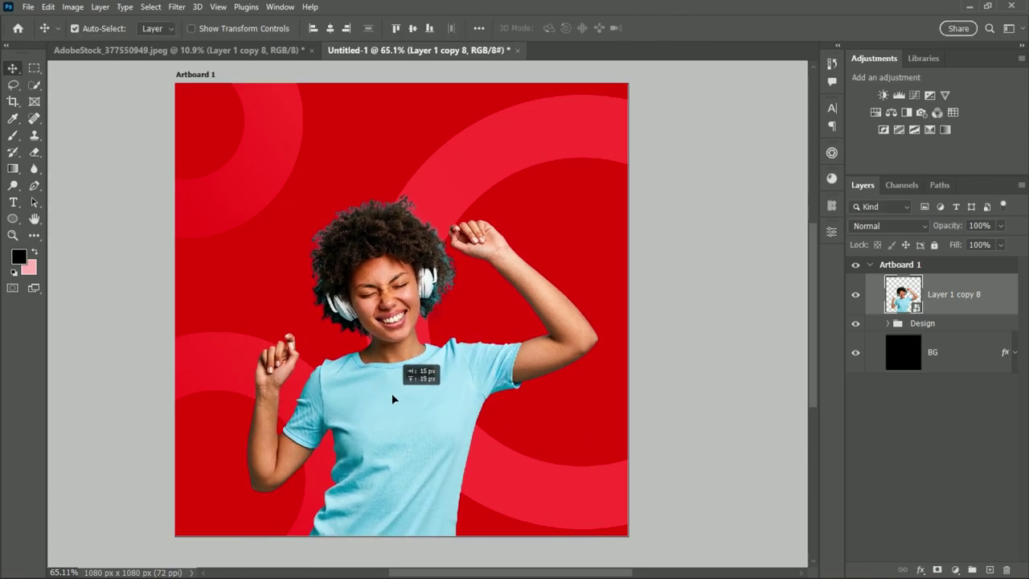
pyautogui.moveTo(387, 404); pyautogui.dragTo(391, 397)
pyautogui.scroll(-1, 531, 402)
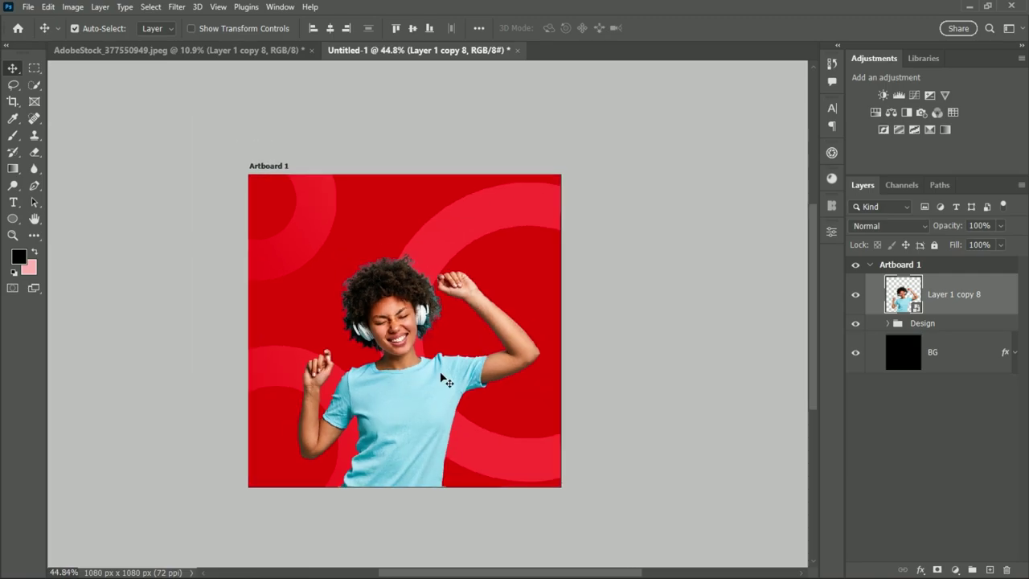
pyautogui.hscroll(-2, 521, 571)
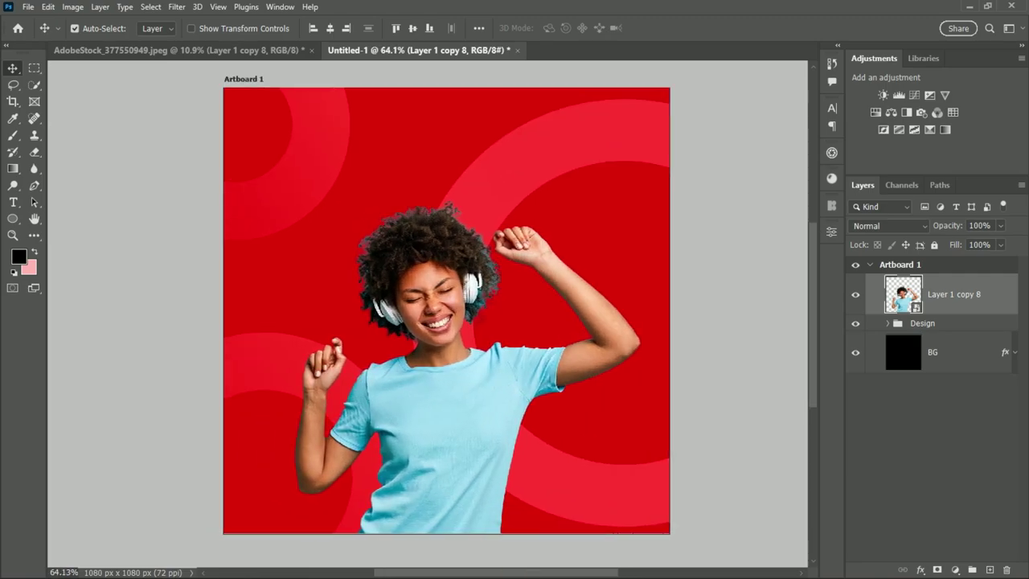
pyautogui.scroll(-2, 454, 371)
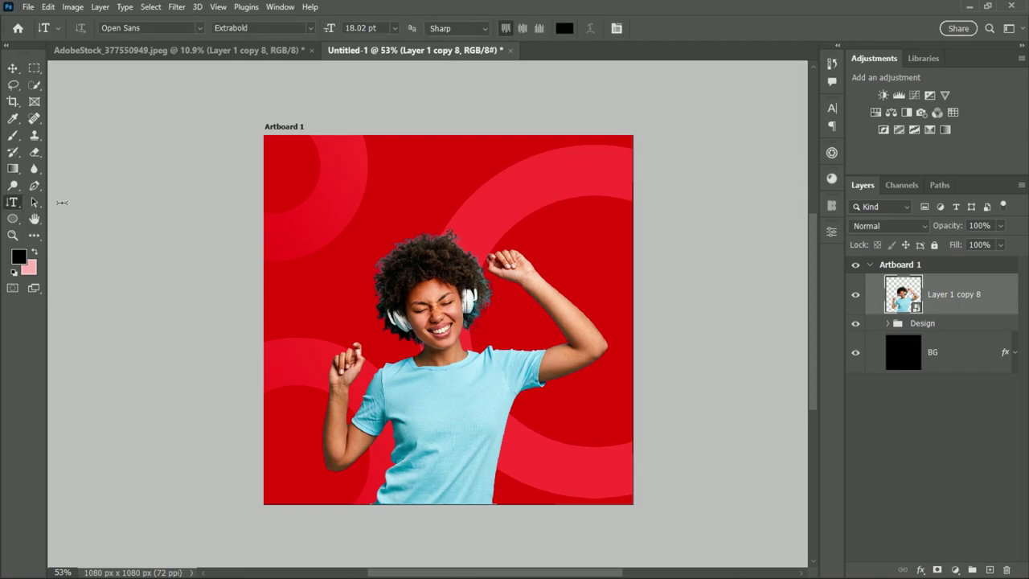
# Step: Add a horizontal text layer near the artboard top reading LOAD
pyautogui.rightClick(12, 202)
pyautogui.click(57, 205)
pyautogui.click(415, 182)
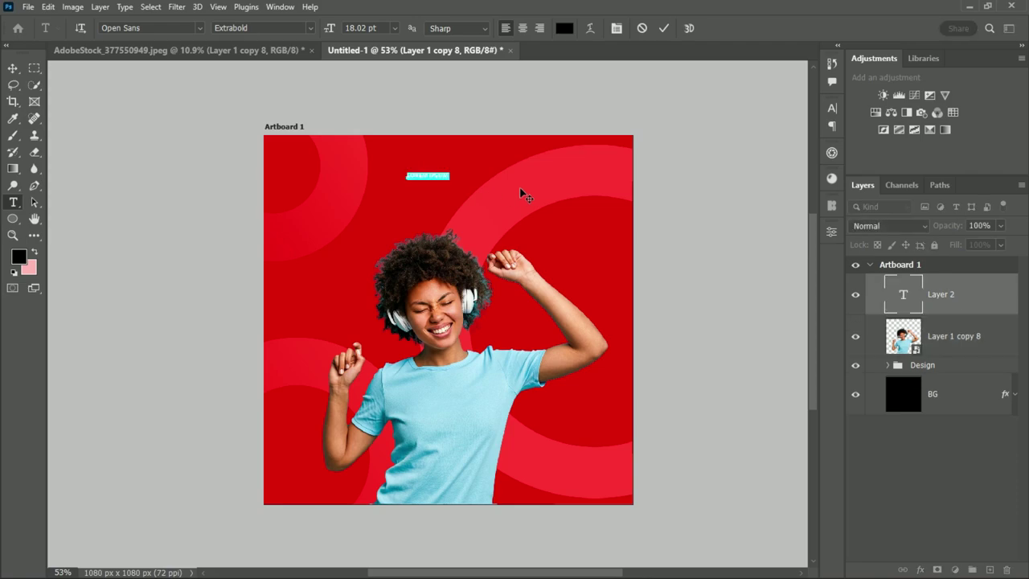
pyautogui.press('BackSpace')
pyautogui.click(661, 28)
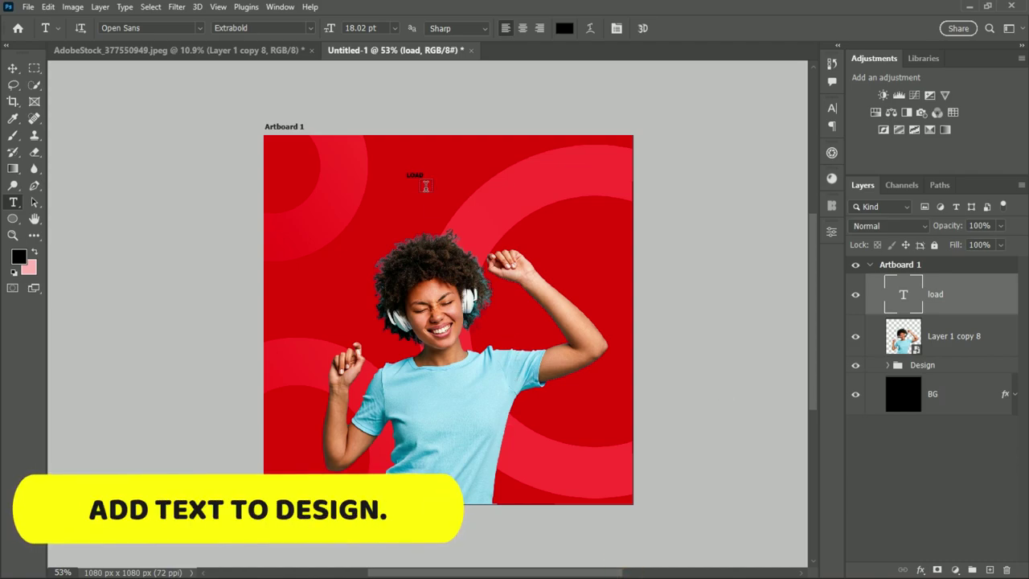
# Step: Change the LOAD text to read HEAD and commit it
pyautogui.scroll(2, 397, 234)
pyautogui.scroll(2, 432, 209)
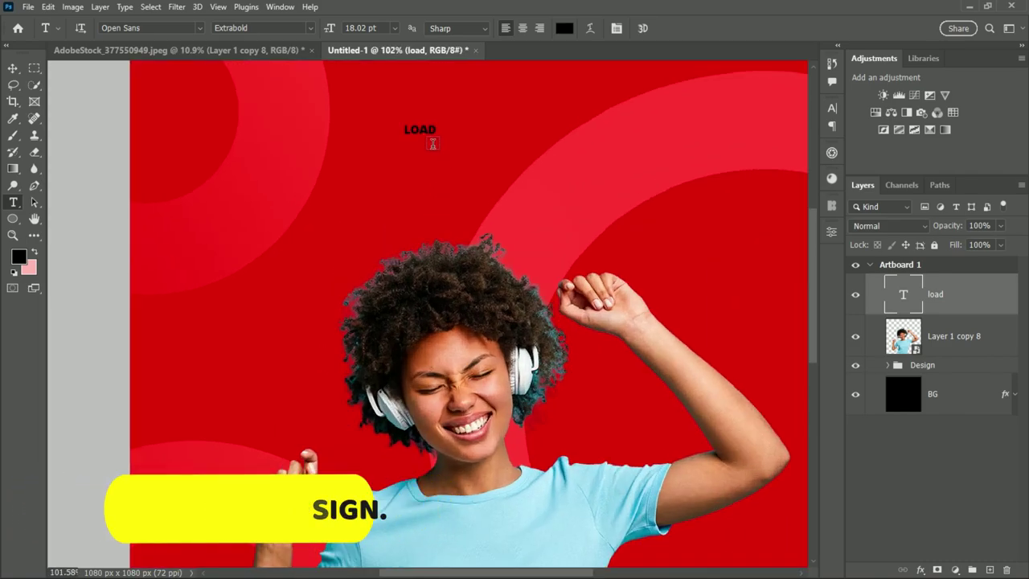
pyautogui.click(426, 128)
pyautogui.write('HE')
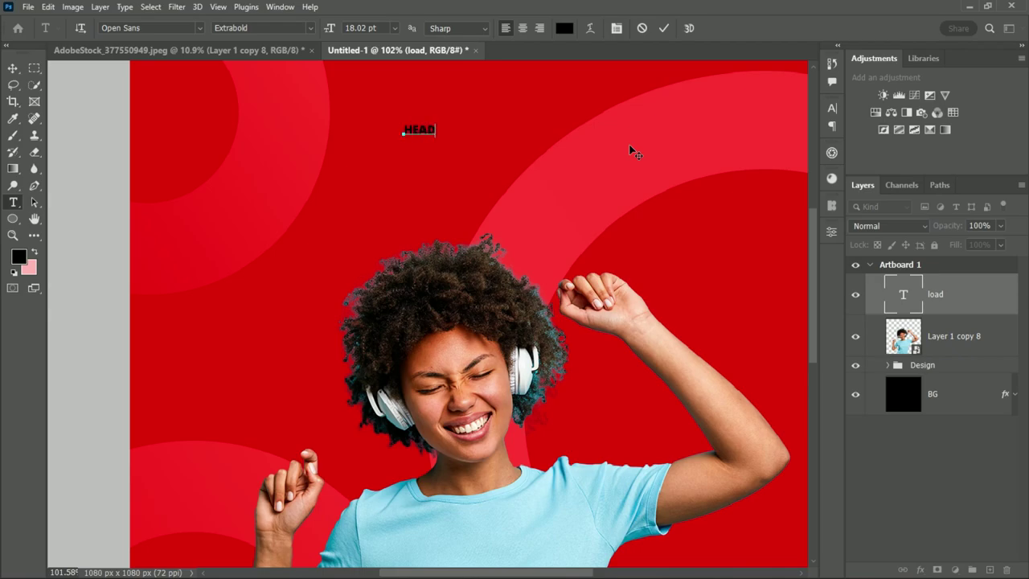
pyautogui.click(13, 68)
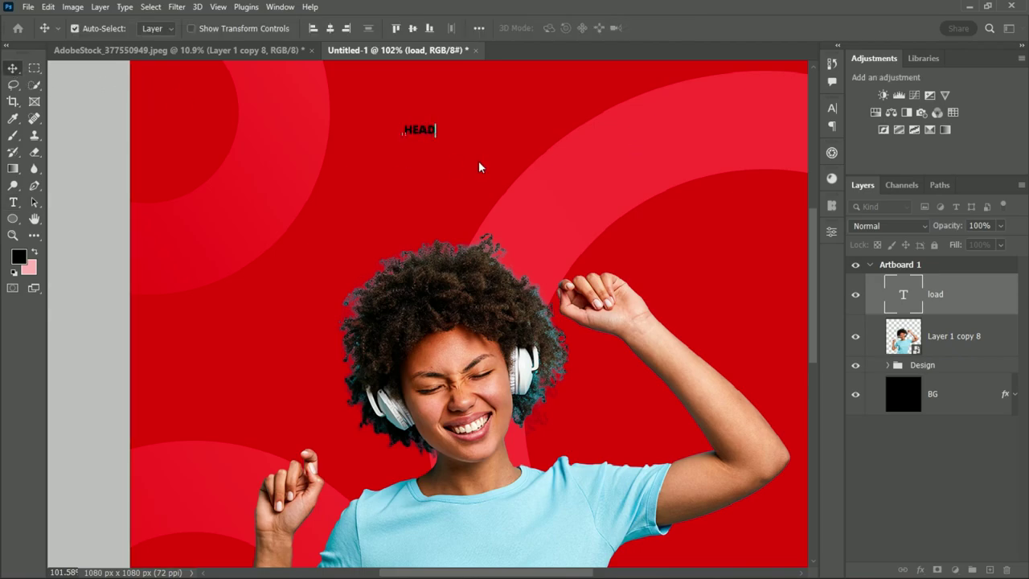
pyautogui.click(423, 130)
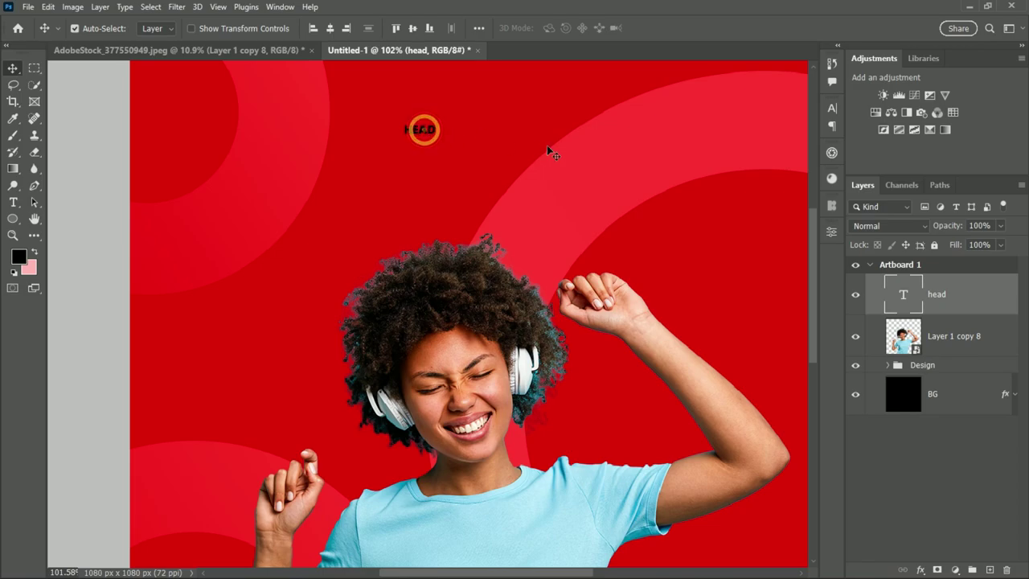
pyautogui.scroll(-2, 460, 159)
pyautogui.scroll(-3, 521, 189)
pyautogui.click(475, 159)
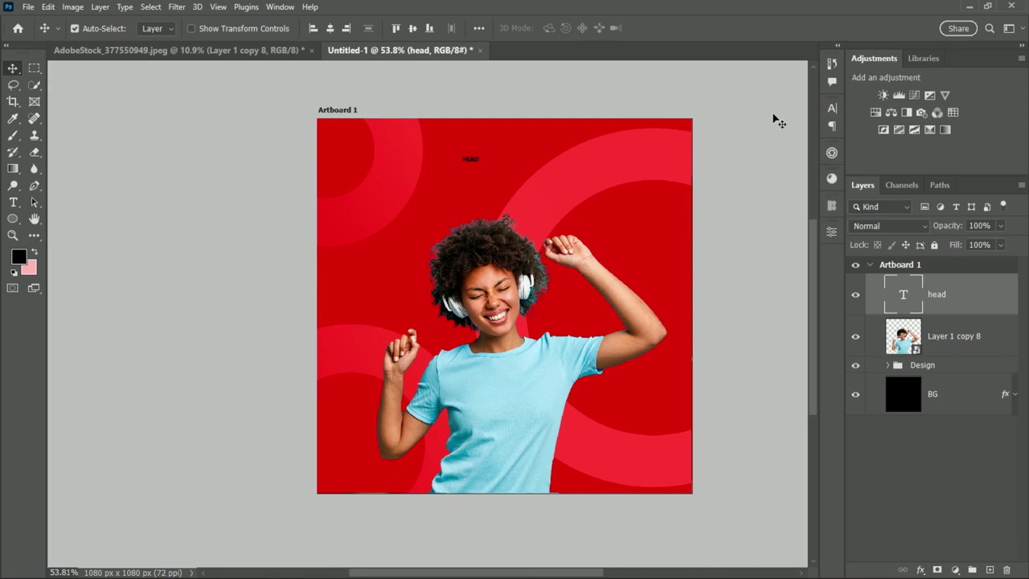
# Step: Set the HEAD text to 134 pt and move it down, centred on the artboard
pyautogui.click(831, 110)
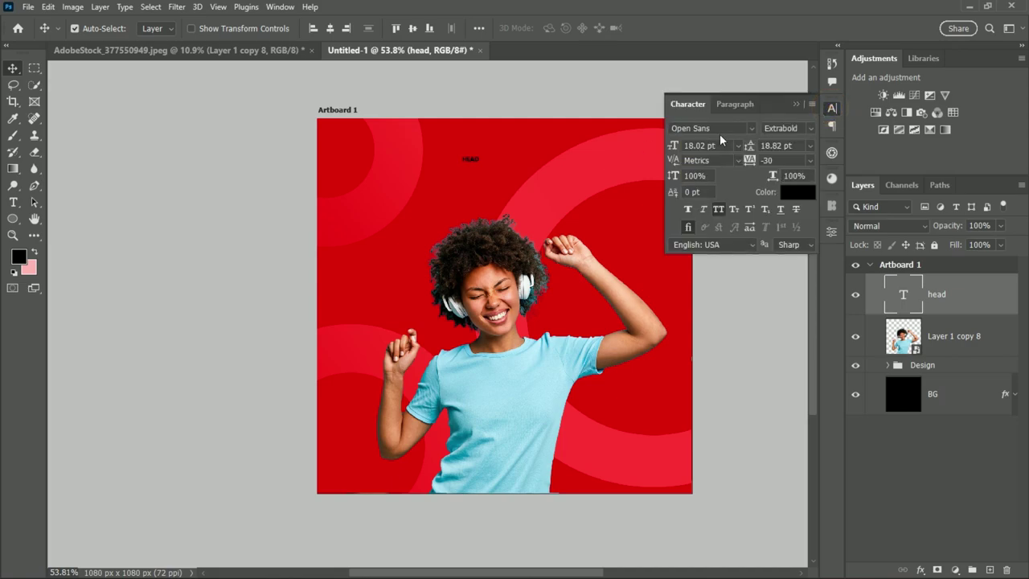
pyautogui.click(698, 145)
pyautogui.write('134')
pyautogui.press('Return')
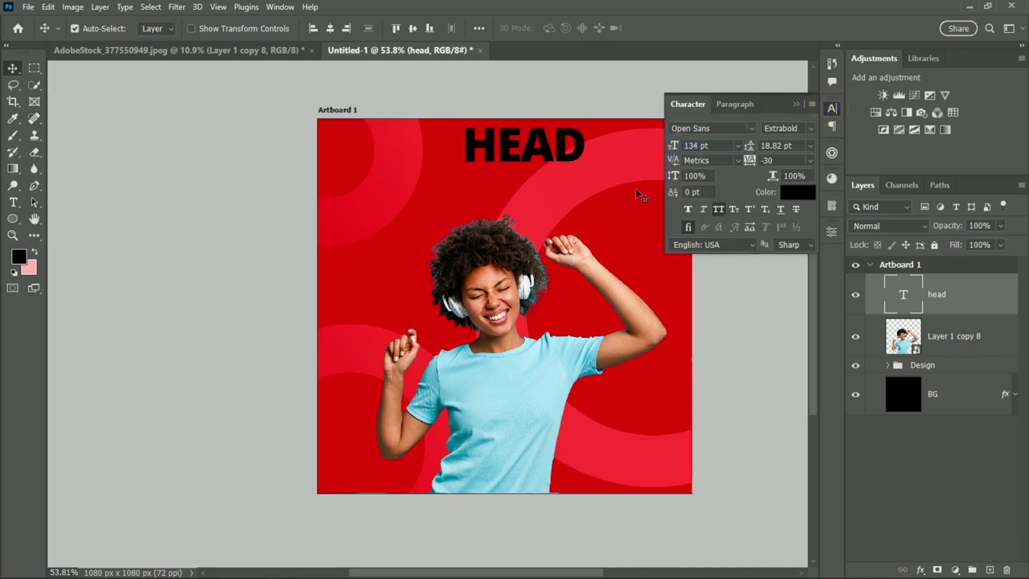
pyautogui.moveTo(551, 161); pyautogui.dragTo(568, 192)
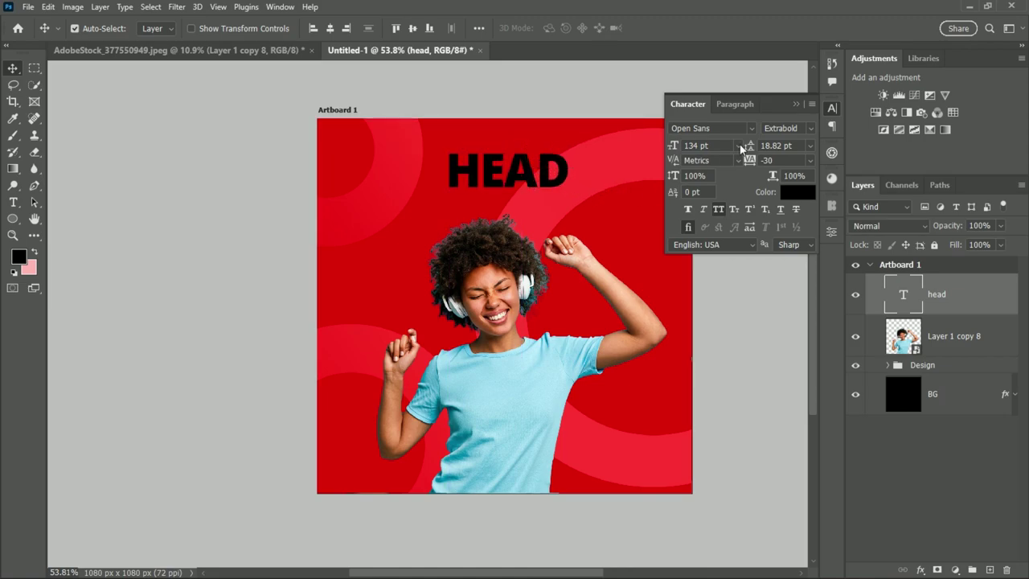
pyautogui.click(796, 104)
# Step: Reselect the HEAD layer and search for a Gotham font, cancelling to keep Open Sans Extrabold
pyautogui.moveTo(506, 384); pyautogui.dragTo(508, 386)
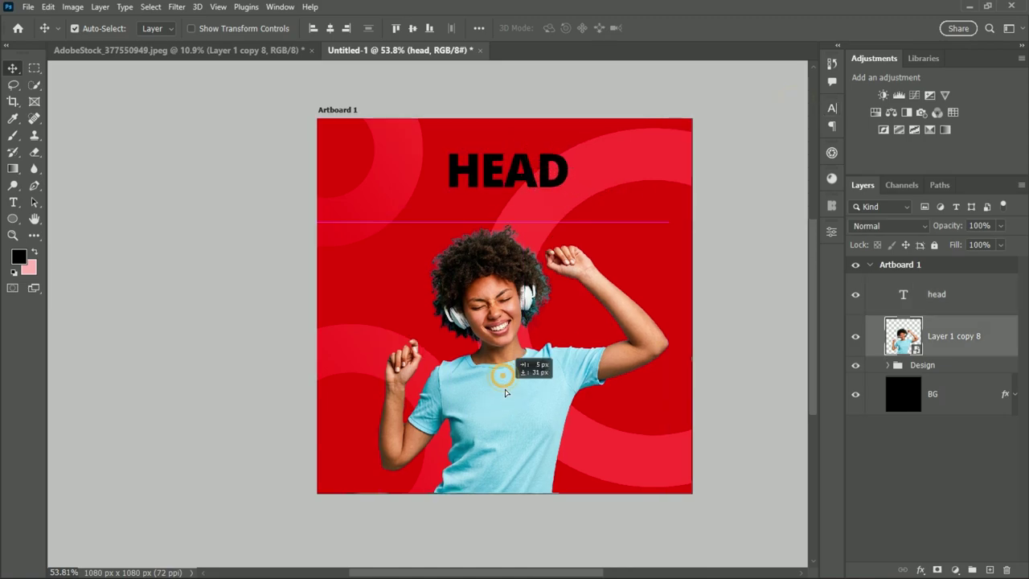
pyautogui.scroll(2, 662, 330)
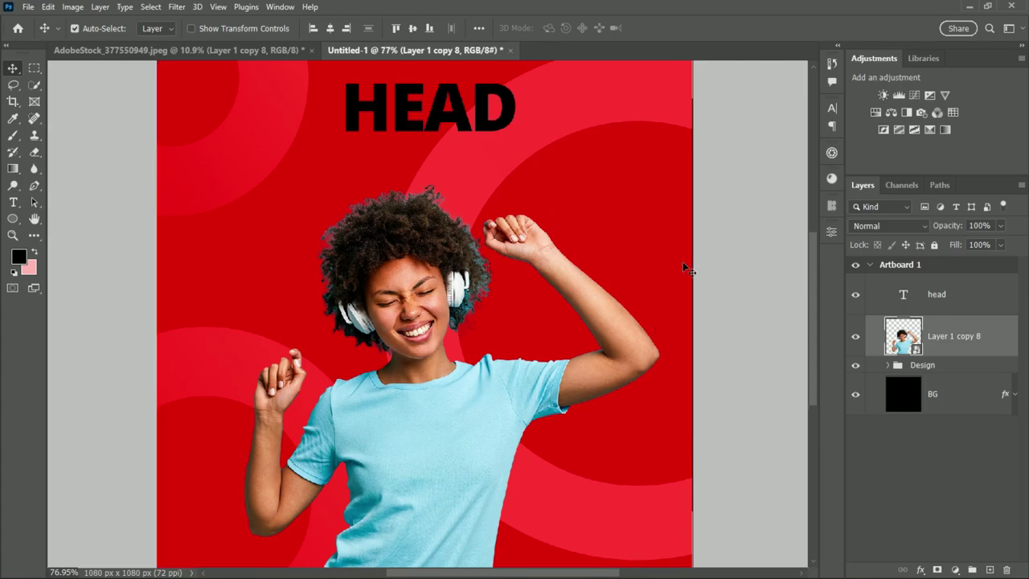
pyautogui.scroll(2, 811, 322)
pyautogui.scroll(1, 812, 306)
pyautogui.click(463, 242)
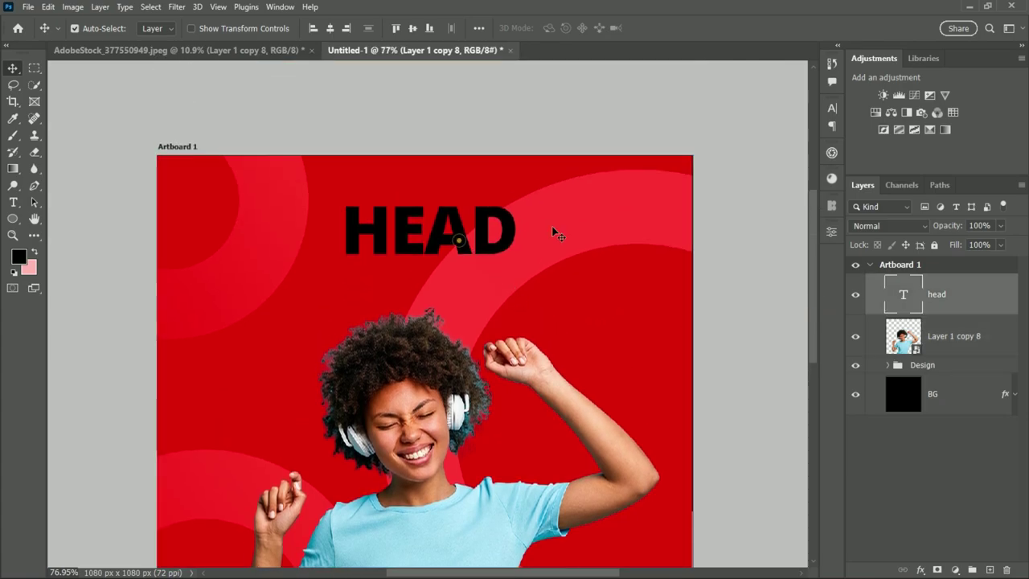
pyautogui.click(831, 107)
pyautogui.click(716, 127)
pyautogui.write('g')
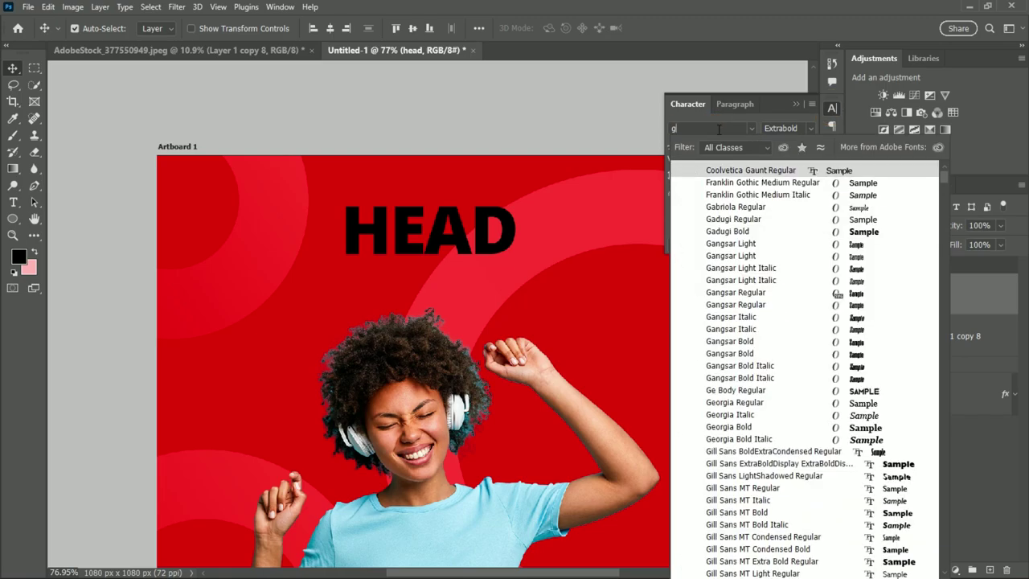
pyautogui.write('oth')
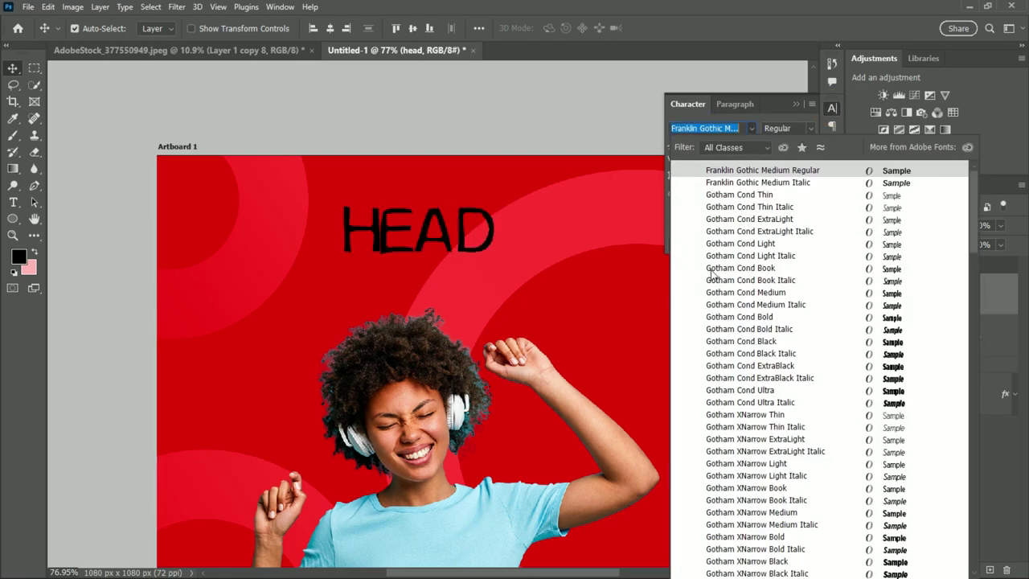
pyautogui.write('am')
pyautogui.scroll(-1, 754, 391)
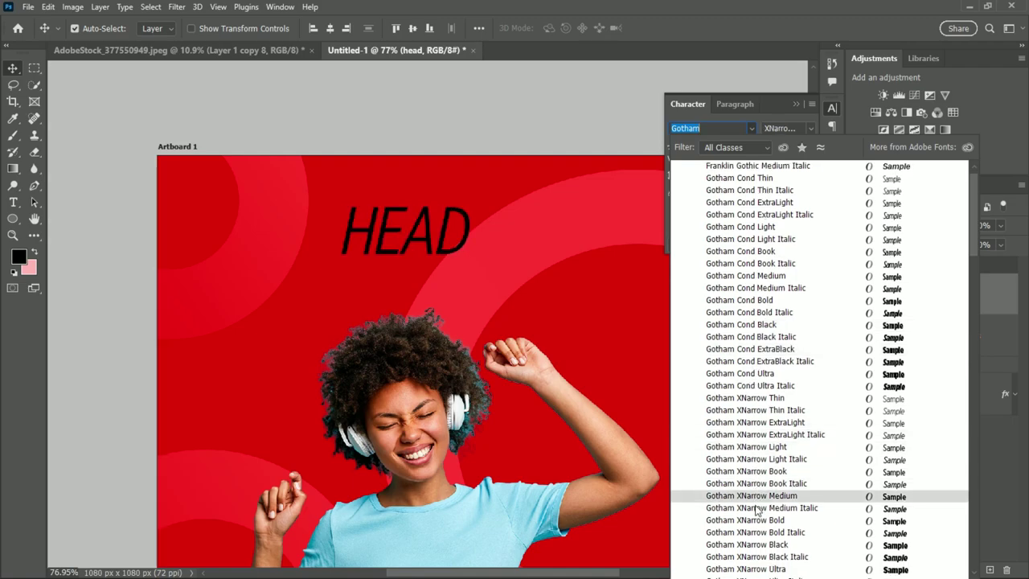
pyautogui.scroll(-4, 782, 482)
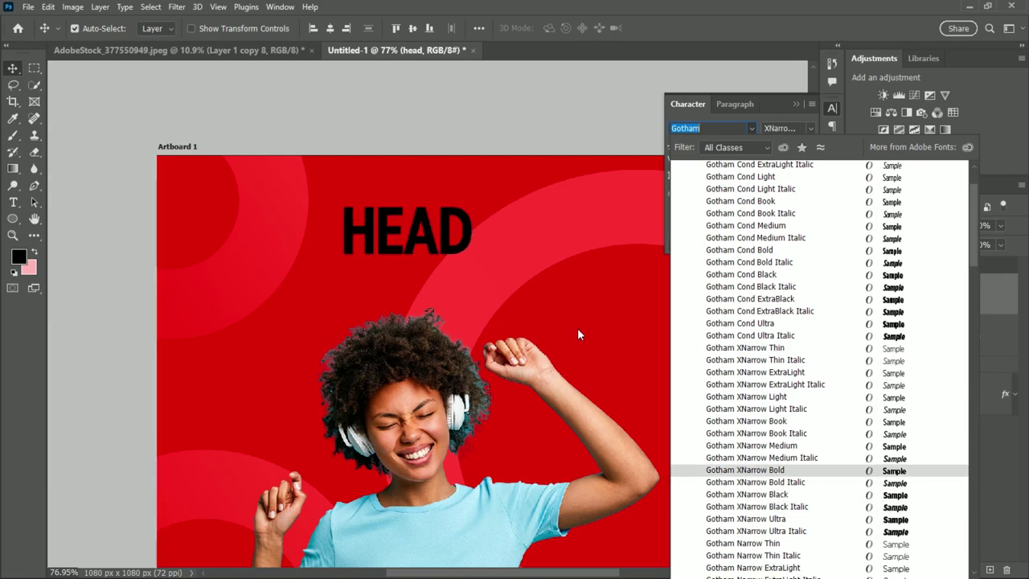
pyautogui.press('Escape')
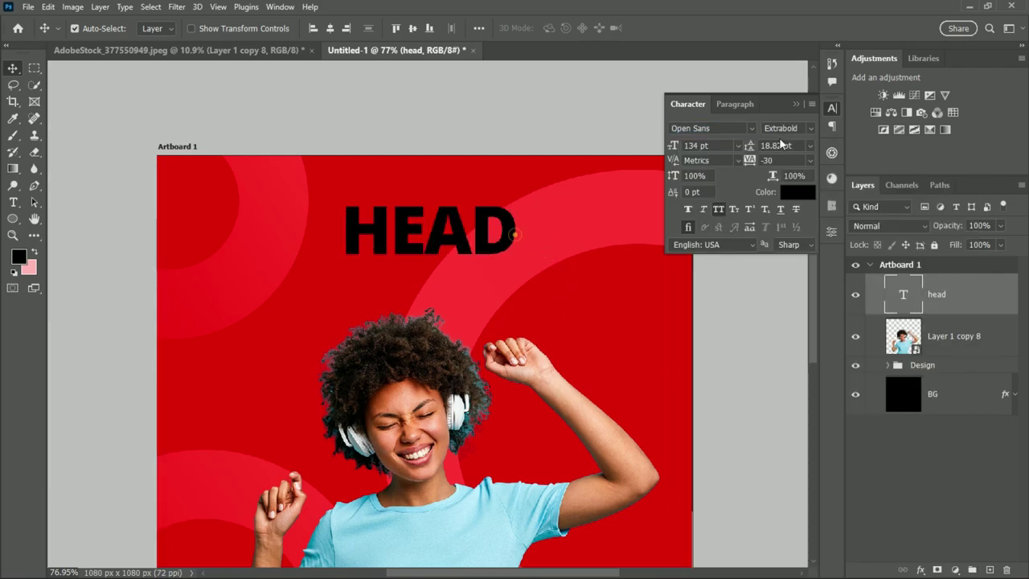
# Step: Switch HEAD to Poppins Black at 238 pt and move it left and down
pyautogui.click(733, 128)
pyautogui.write('po')
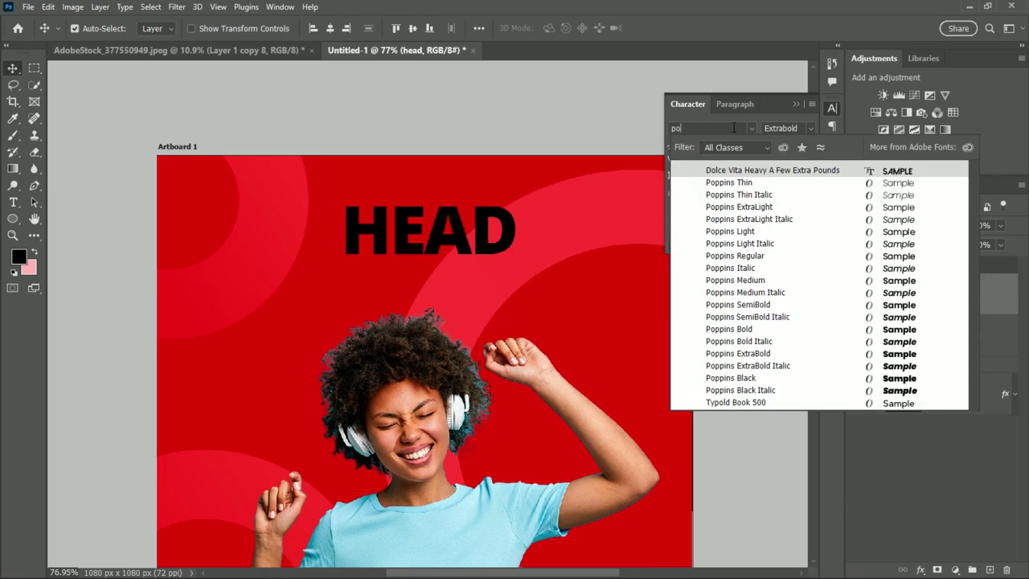
pyautogui.write('ppins')
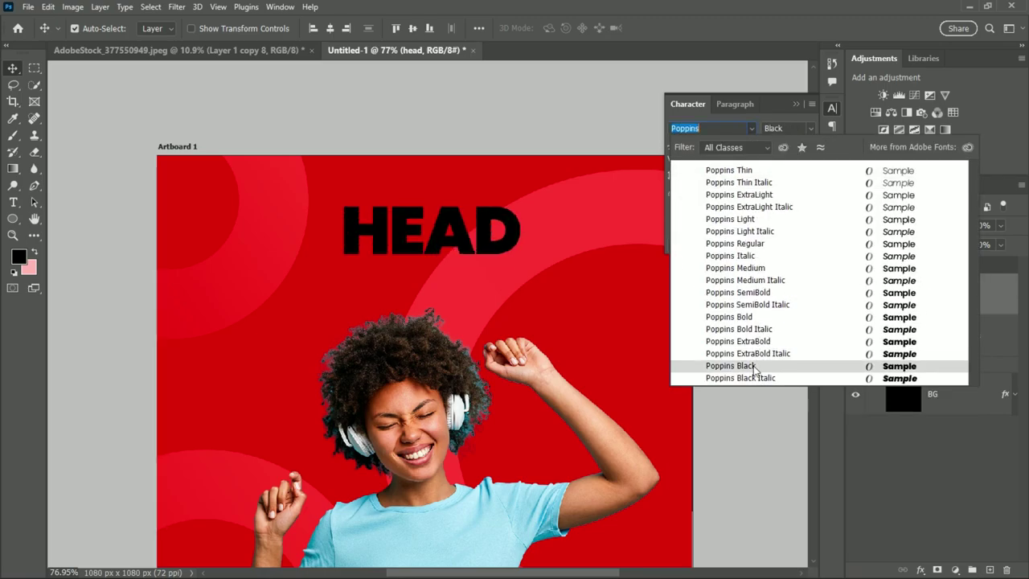
pyautogui.click(755, 366)
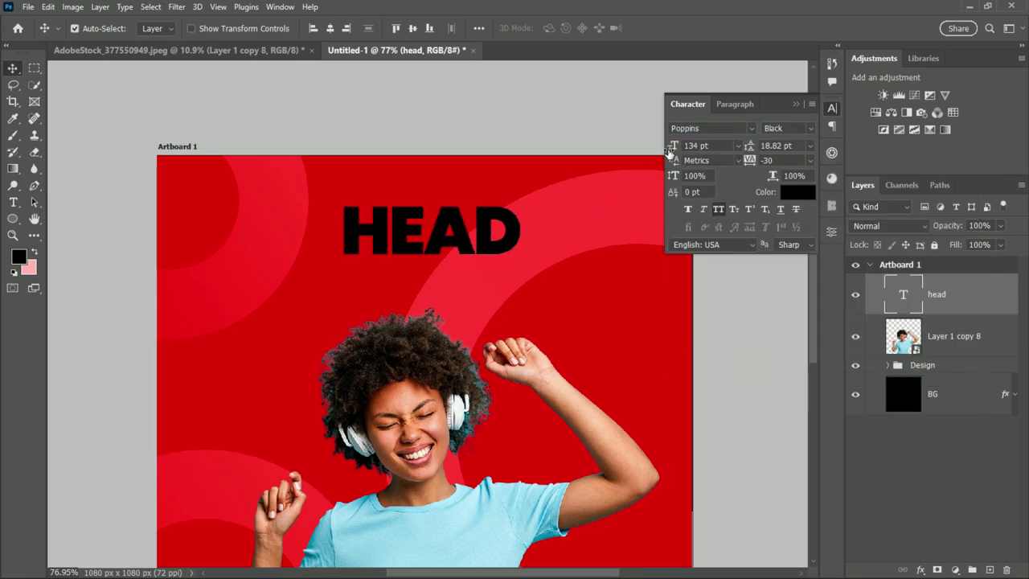
pyautogui.moveTo(739, 148); pyautogui.dragTo(748, 147)
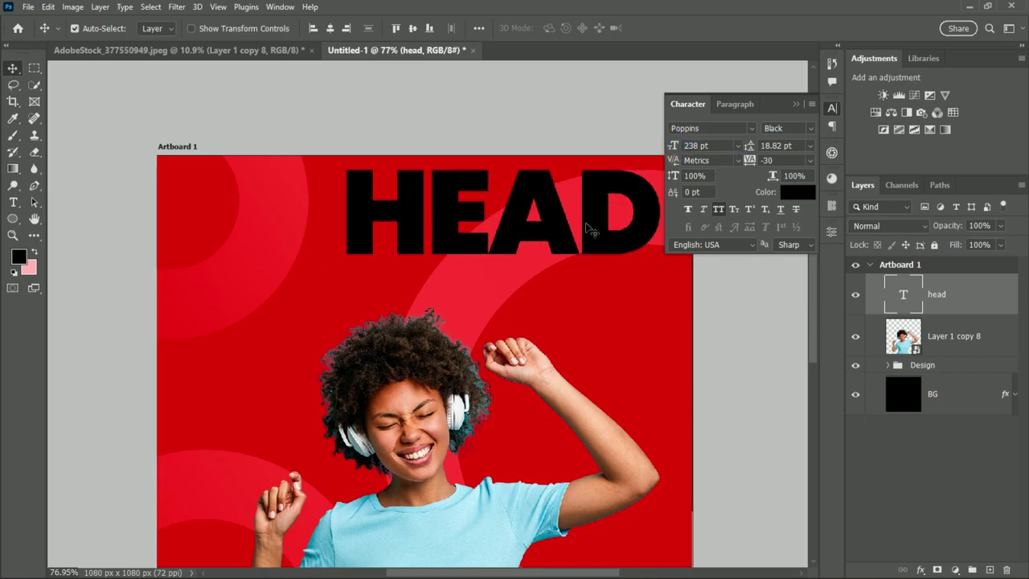
pyautogui.moveTo(585, 226); pyautogui.dragTo(523, 233)
# Step: Make HEAD white, centre it near the artboard top, and reposition the woman photo beneath it
pyautogui.click(346, 117)
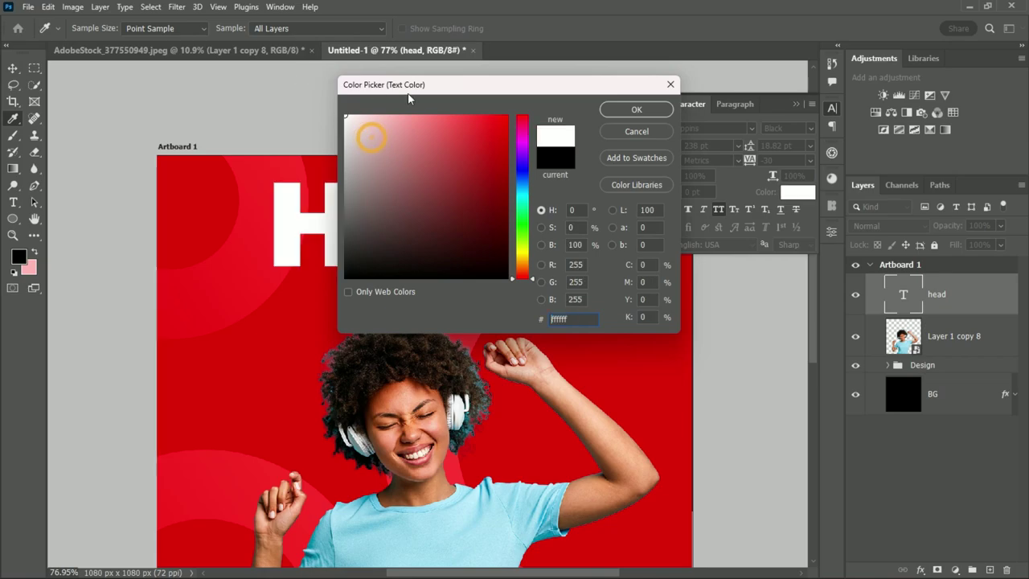
pyautogui.click(637, 109)
pyautogui.scroll(1, 468, 263)
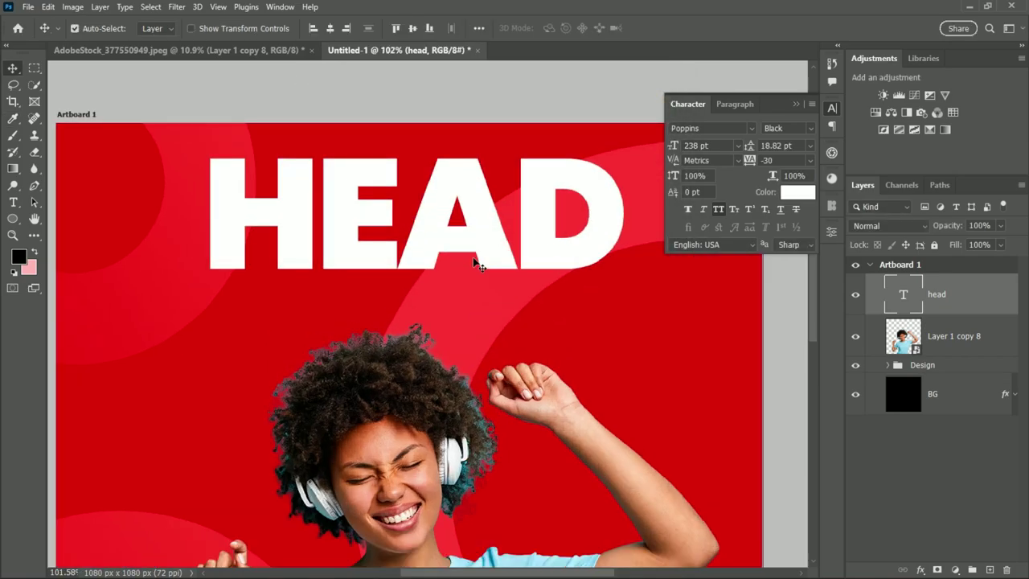
pyautogui.scroll(-2, 471, 257)
pyautogui.scroll(-1, 483, 261)
pyautogui.moveTo(465, 246); pyautogui.dragTo(455, 242)
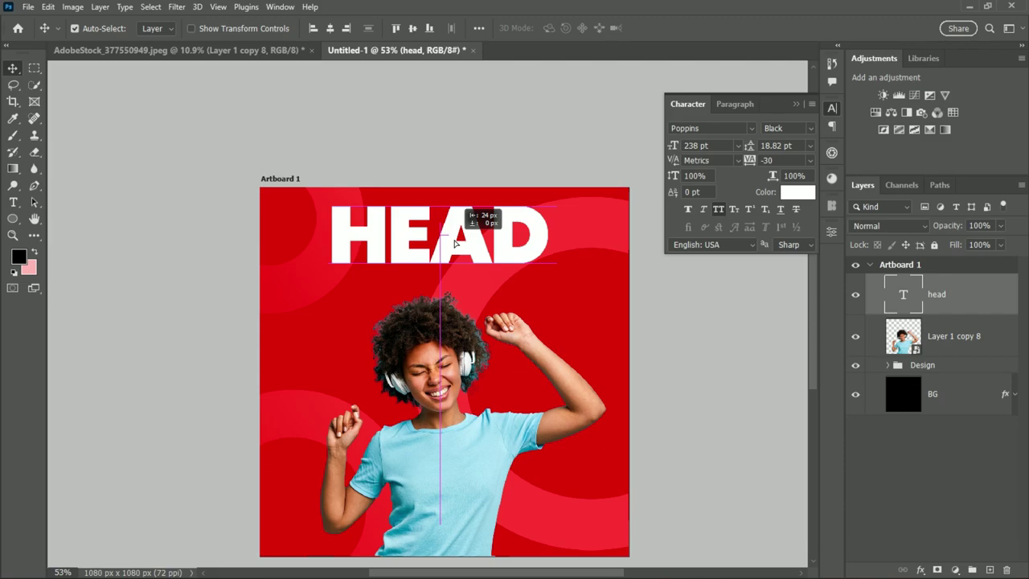
pyautogui.moveTo(455, 242); pyautogui.dragTo(455, 242)
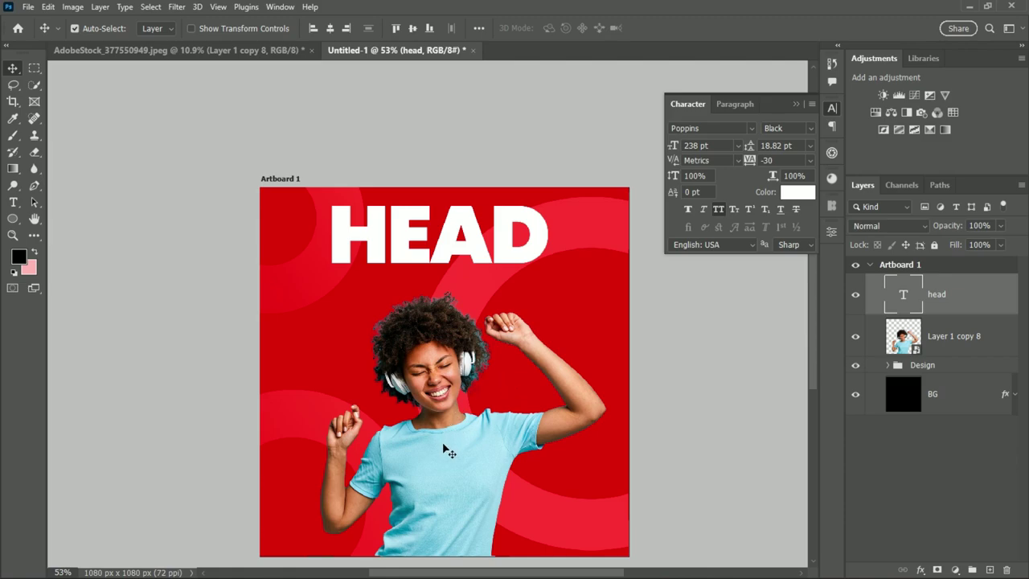
pyautogui.moveTo(444, 448); pyautogui.dragTo(445, 454)
# Step: Duplicate HEAD just below itself and set the copy's weight to Bold
pyautogui.click(381, 233)
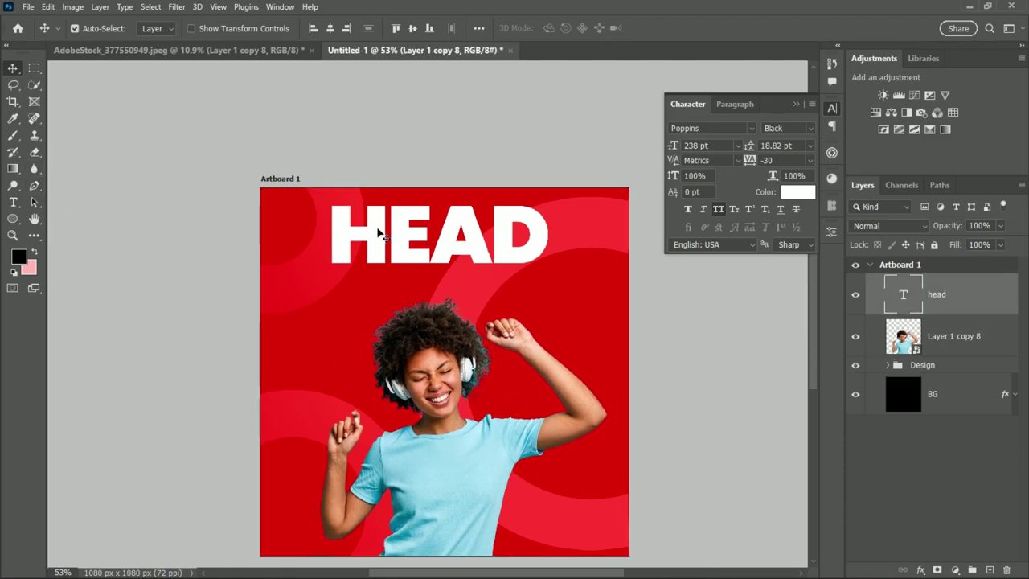
pyautogui.moveTo(379, 235); pyautogui.dragTo(385, 301)
pyautogui.click(788, 128)
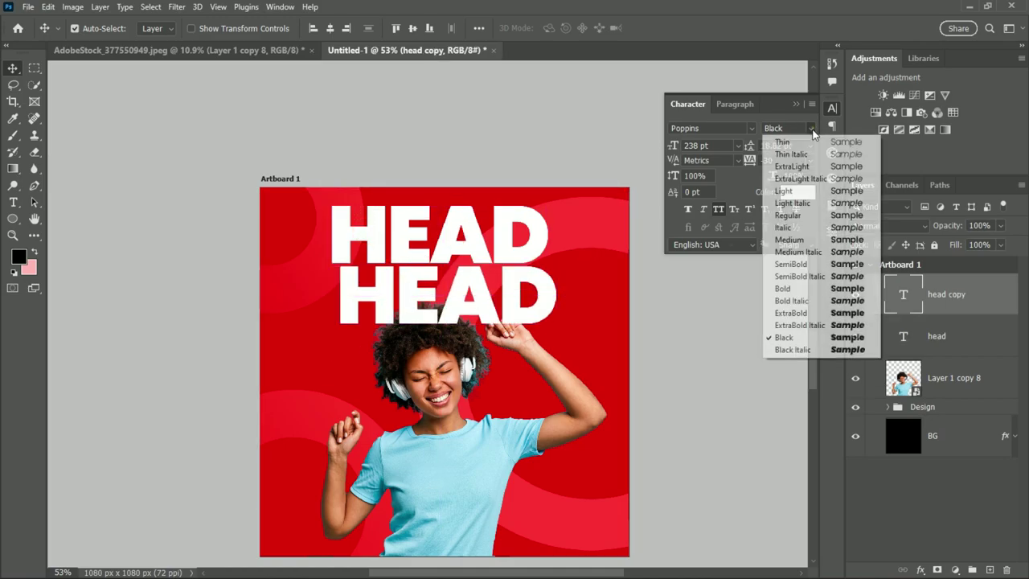
pyautogui.click(804, 287)
# Step: Retype the copy as THE TRENDY LEADING SOUND. and commit it
pyautogui.doubleClick(490, 291)
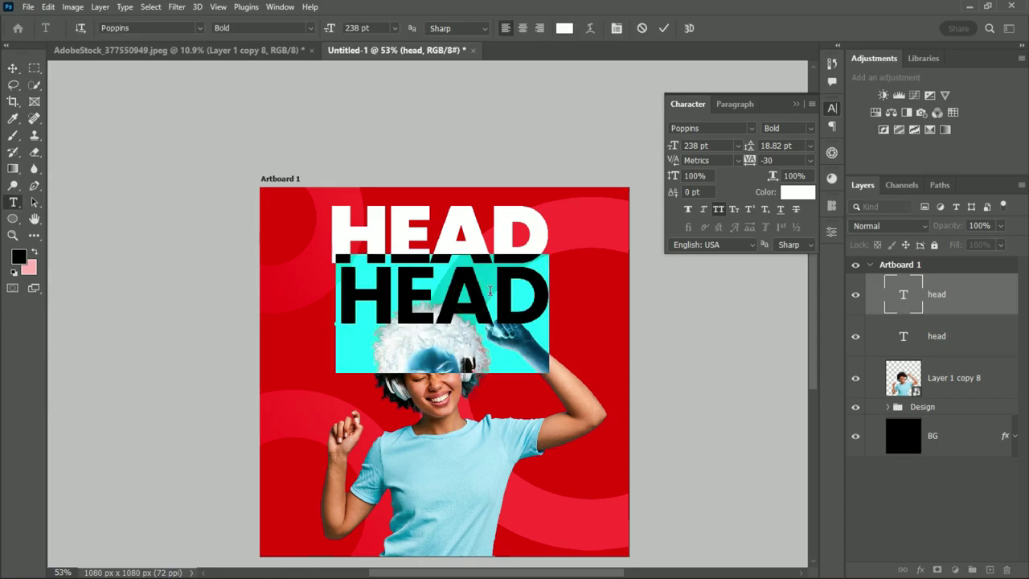
pyautogui.write('THE ')
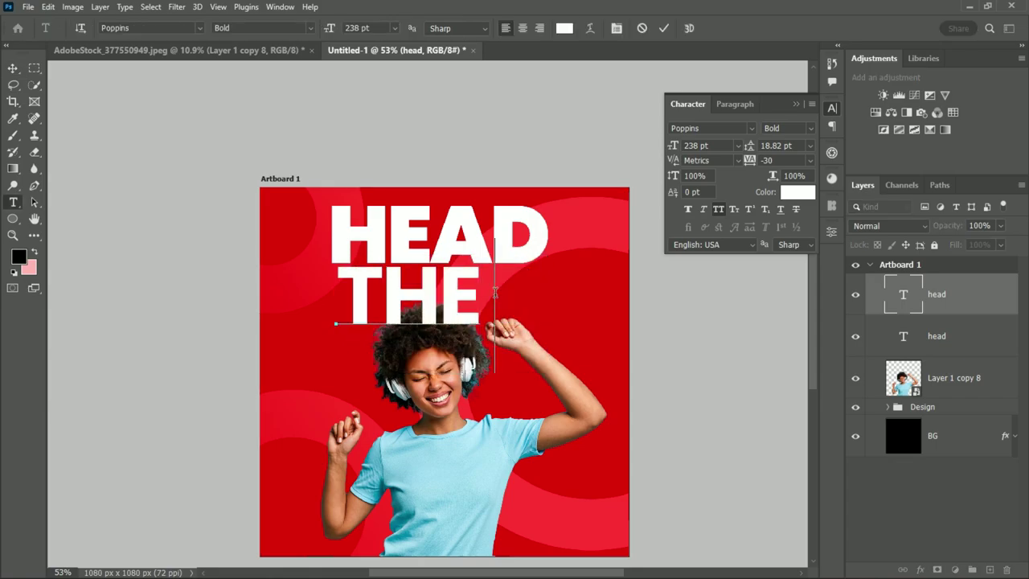
pyautogui.write('TRE')
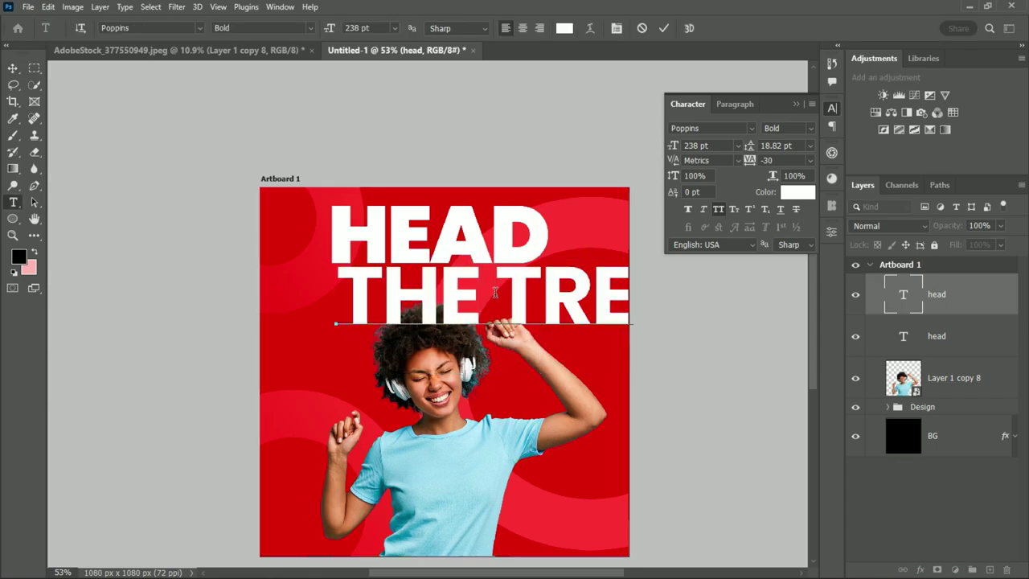
pyautogui.write('NDS')
pyautogui.click(13, 68)
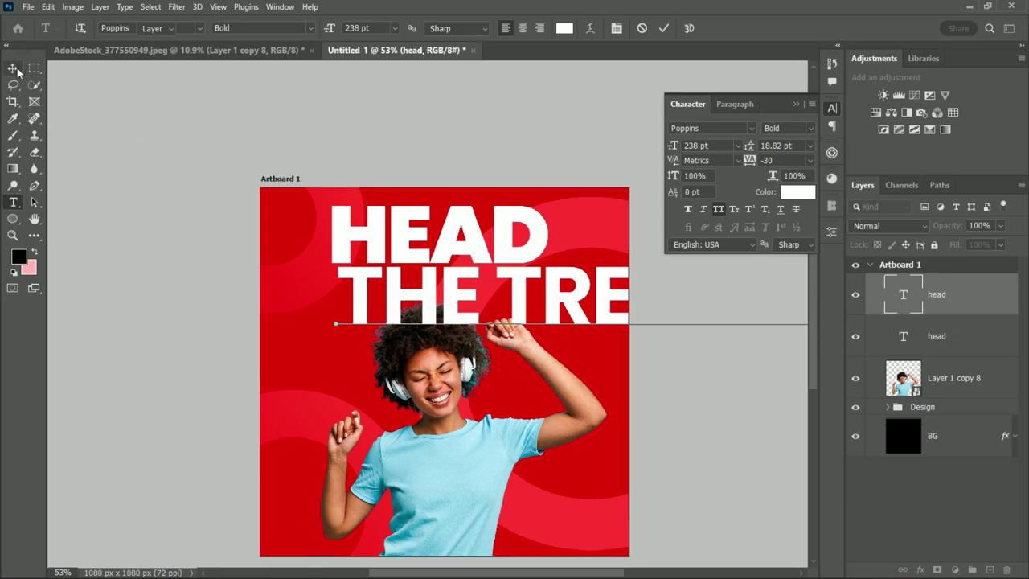
pyautogui.click(738, 145)
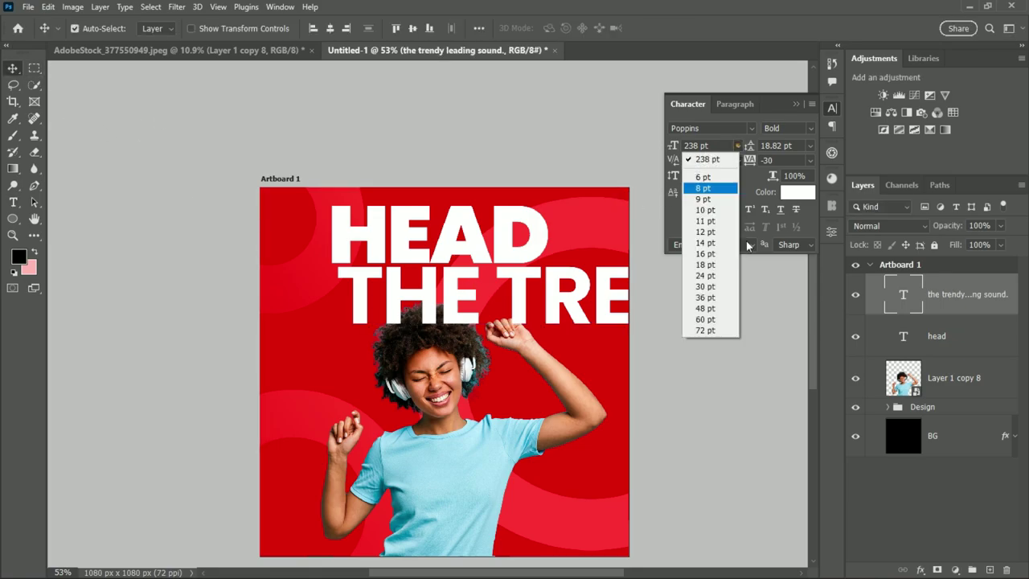
# Step: Resize the subtitle to 60 pt and centre it under HEAD
pyautogui.click(712, 330)
pyautogui.moveTo(550, 318); pyautogui.dragTo(496, 275)
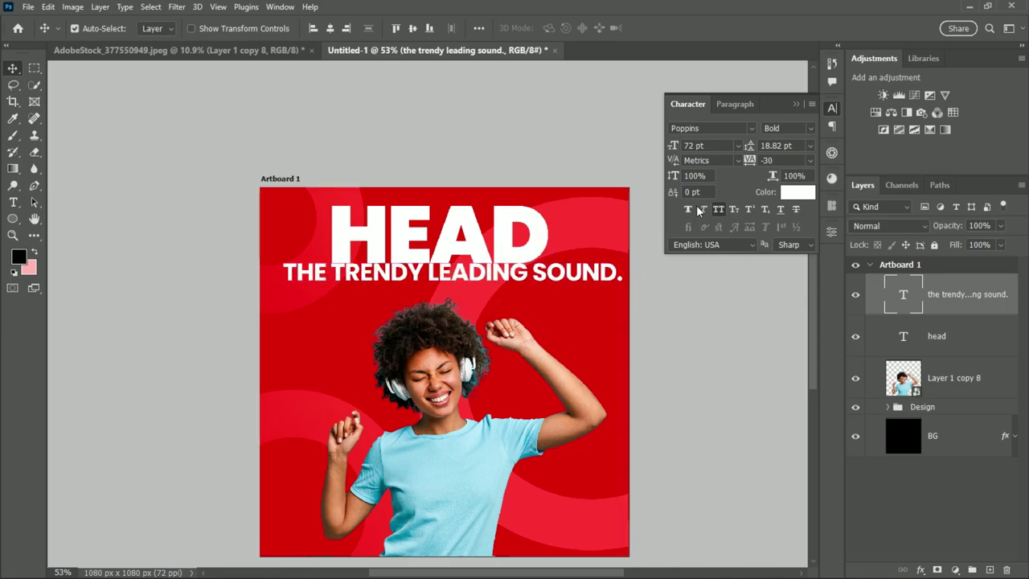
pyautogui.click(737, 145)
pyautogui.click(713, 319)
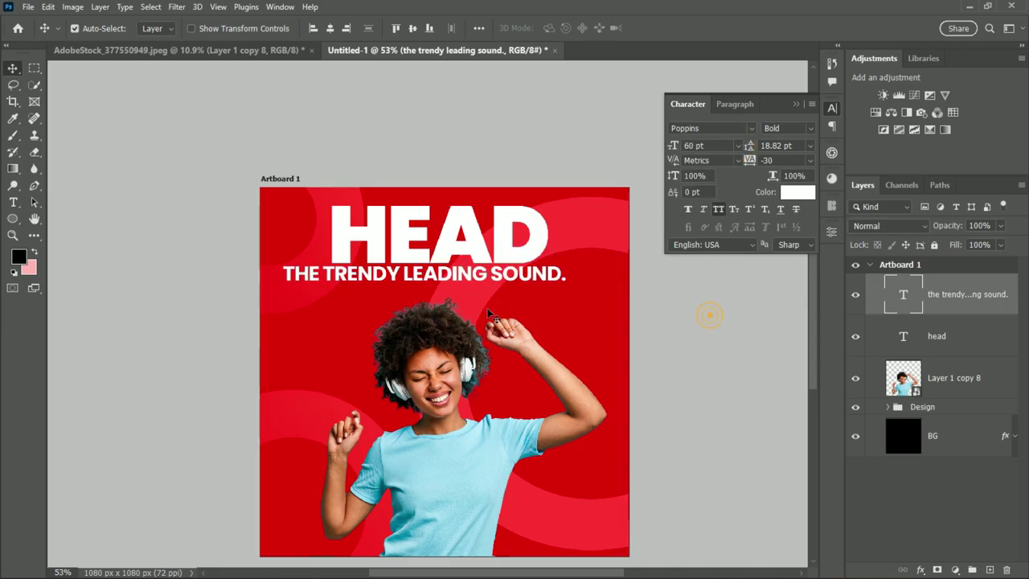
pyautogui.moveTo(463, 276); pyautogui.dragTo(487, 282)
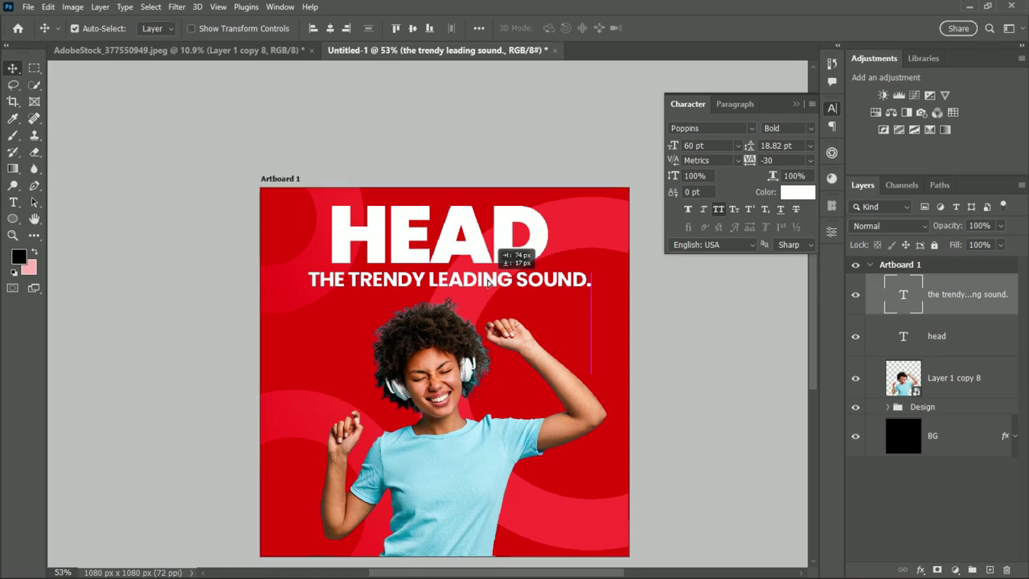
# Step: Set HEAD's tracking to 0 and size to 278 pt, nudging it left and down
pyautogui.scroll(3, 487, 277)
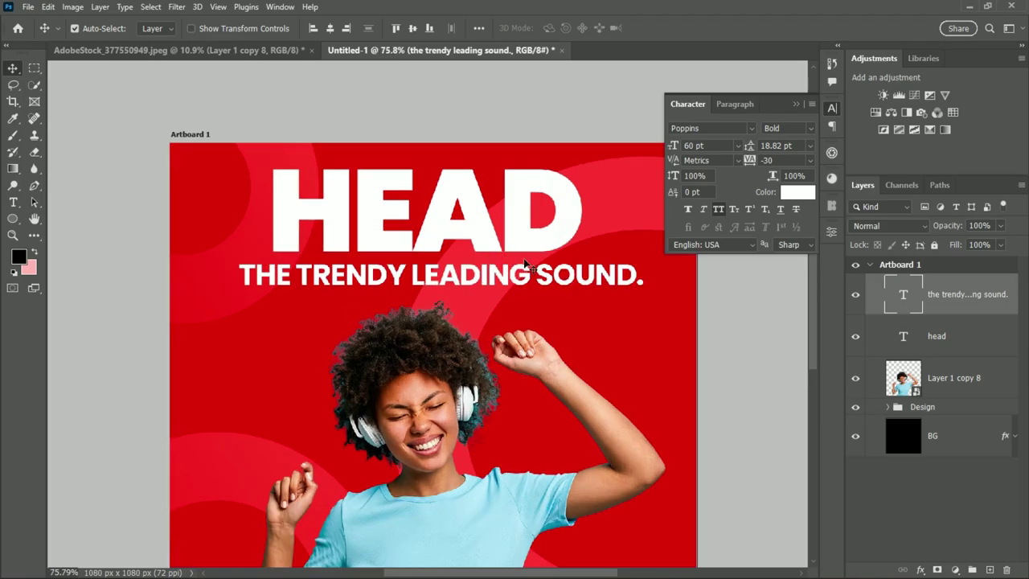
pyautogui.click(483, 232)
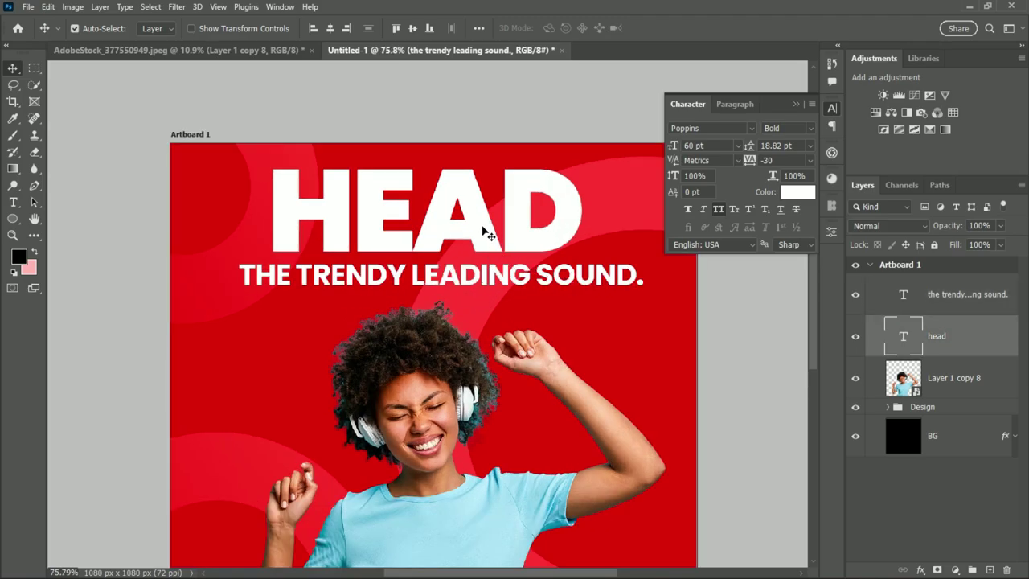
pyautogui.click(809, 159)
pyautogui.click(780, 248)
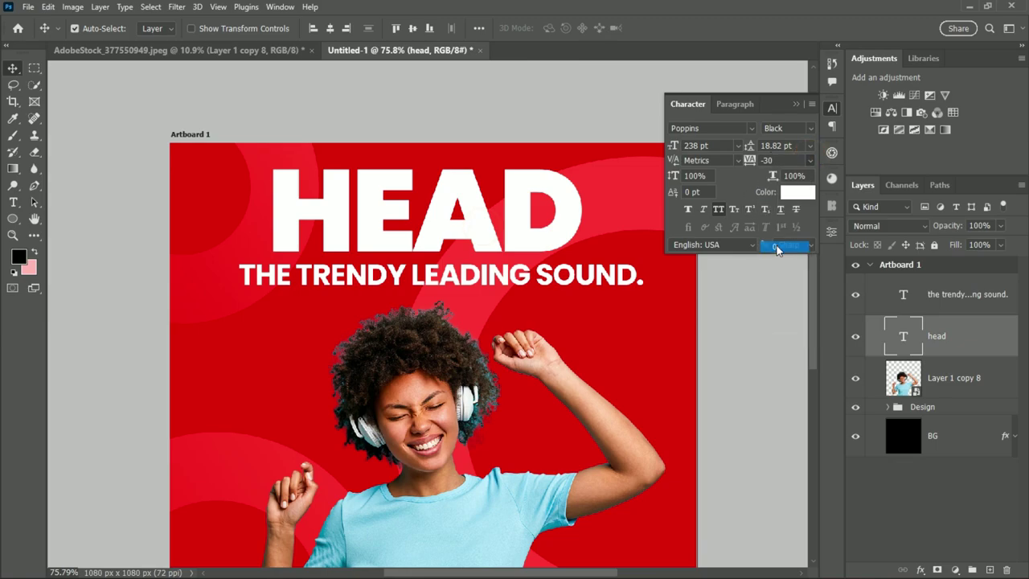
pyautogui.moveTo(673, 145); pyautogui.dragTo(711, 143)
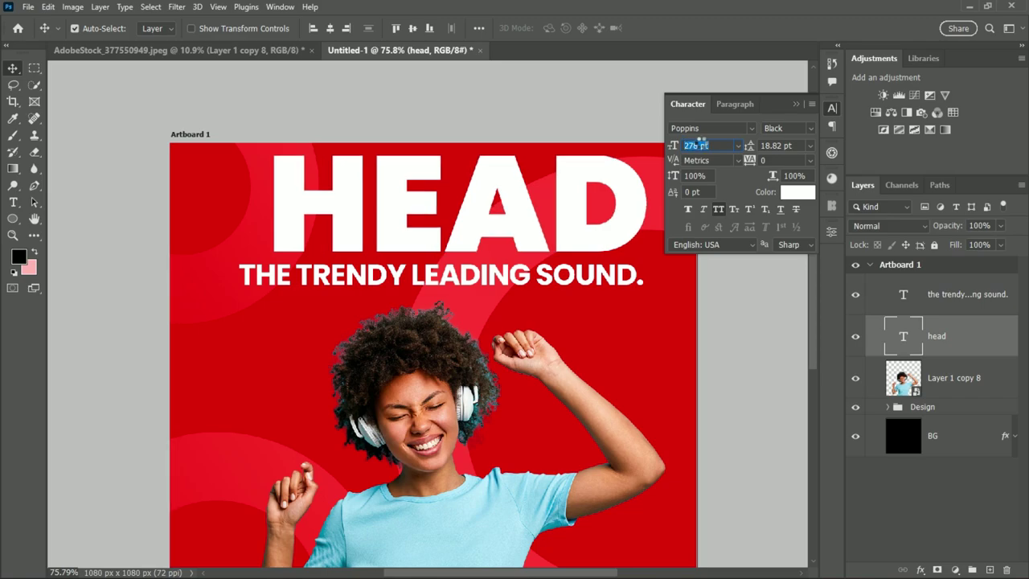
pyautogui.click(487, 206)
pyautogui.moveTo(485, 207); pyautogui.dragTo(475, 214)
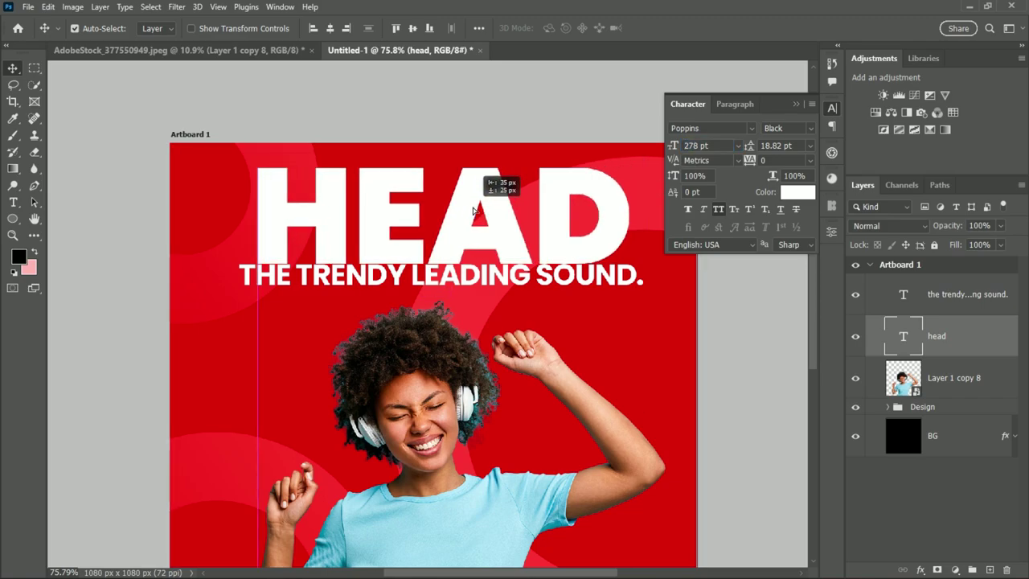
# Step: Set the subtitle to 54 pt and recentre it under the enlarged HEAD
pyautogui.moveTo(452, 277); pyautogui.dragTo(451, 289)
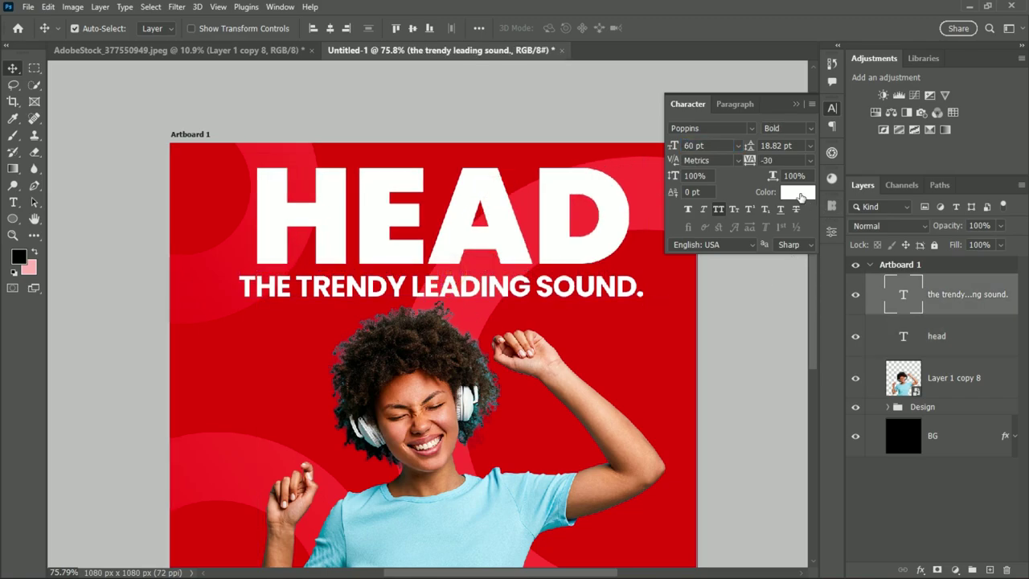
pyautogui.click(738, 146)
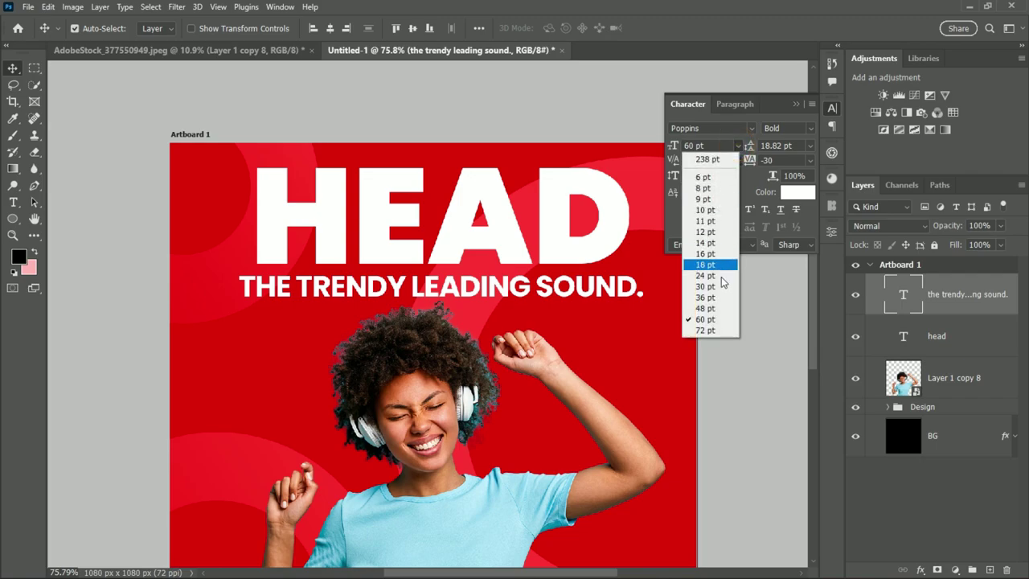
pyautogui.click(721, 311)
pyautogui.moveTo(468, 291); pyautogui.dragTo(503, 283)
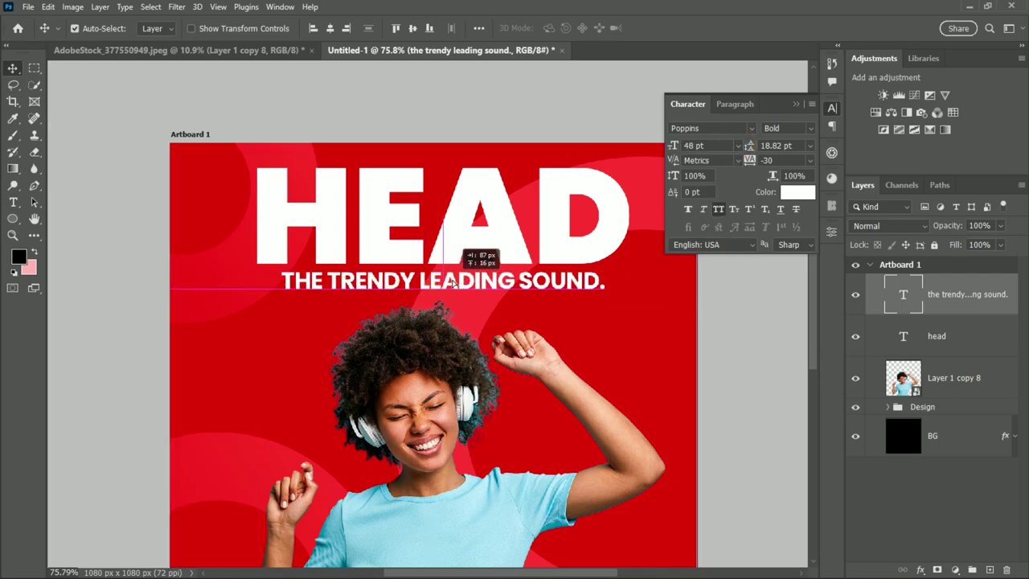
pyautogui.moveTo(672, 146); pyautogui.dragTo(677, 146)
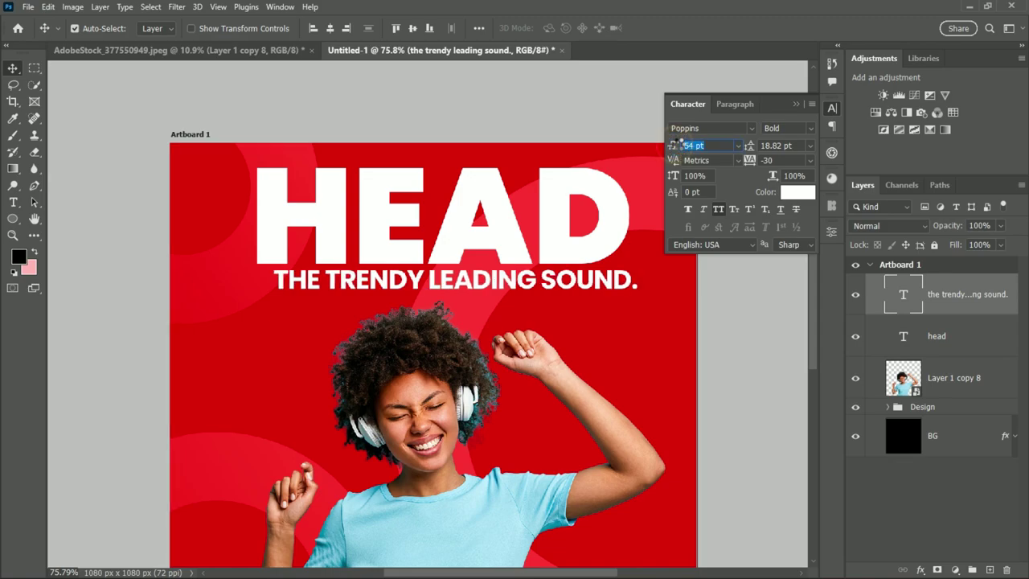
pyautogui.moveTo(486, 284); pyautogui.dragTo(468, 293)
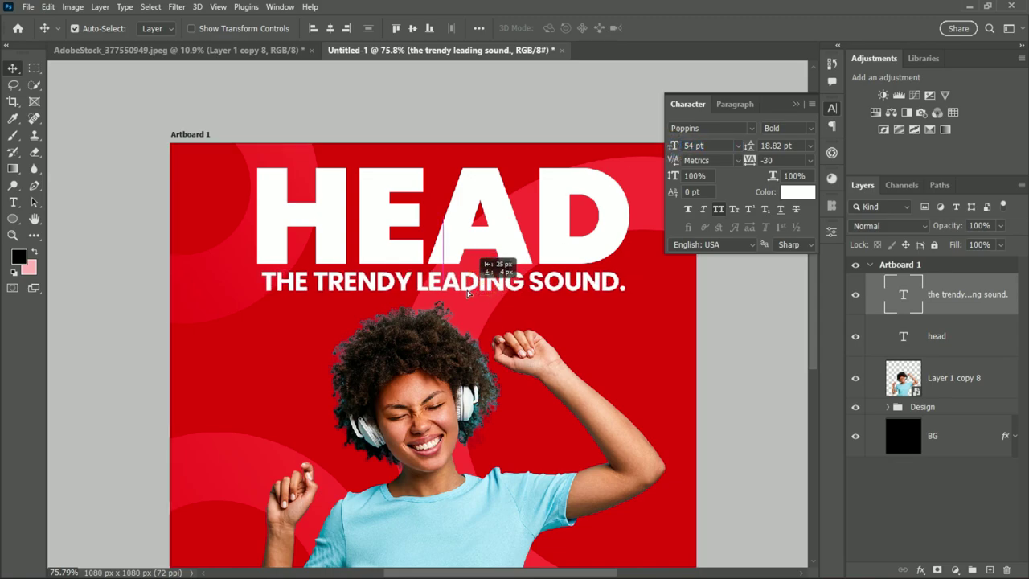
pyautogui.scroll(-3, 458, 293)
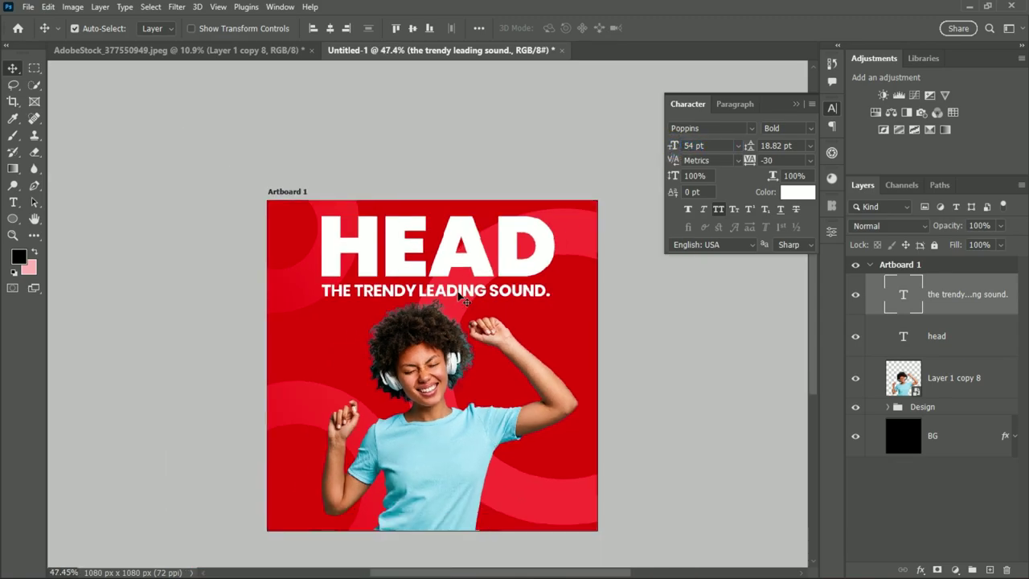
# Step: Colour the subtitle bright light blue #61daff and nudge it up closer to HEAD
pyautogui.click(794, 196)
pyautogui.click(450, 427)
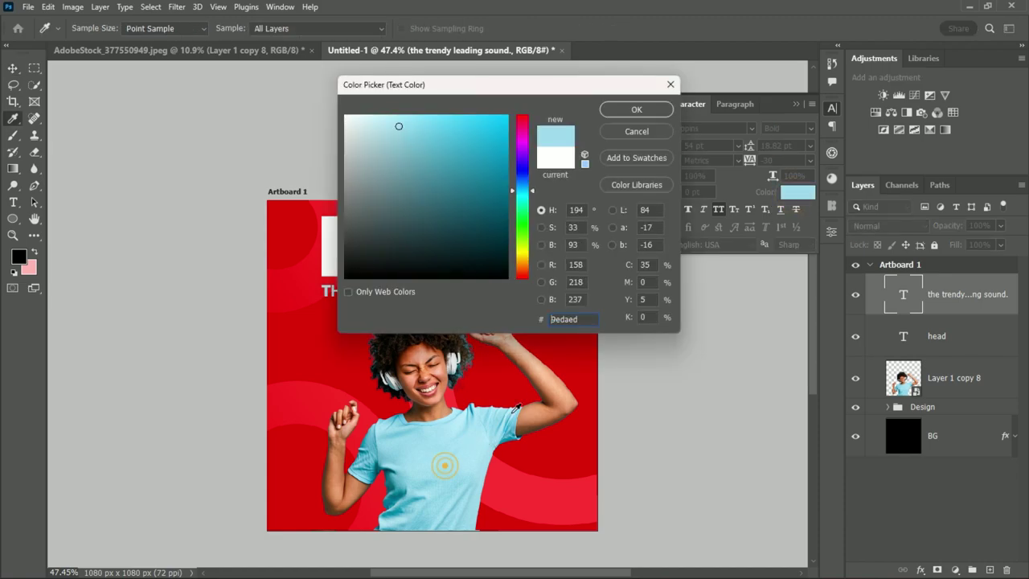
pyautogui.click(636, 110)
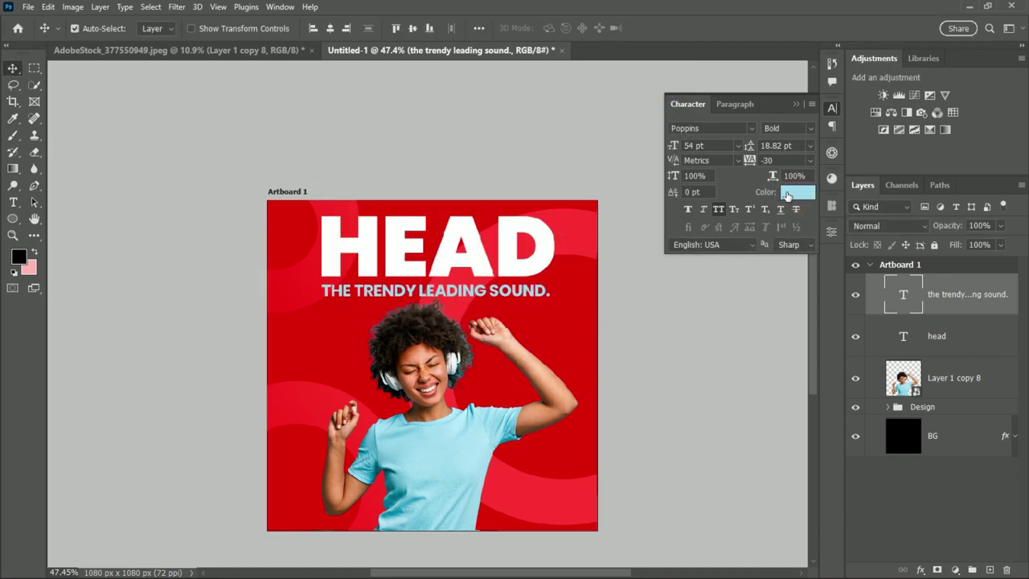
pyautogui.click(787, 195)
pyautogui.click(445, 115)
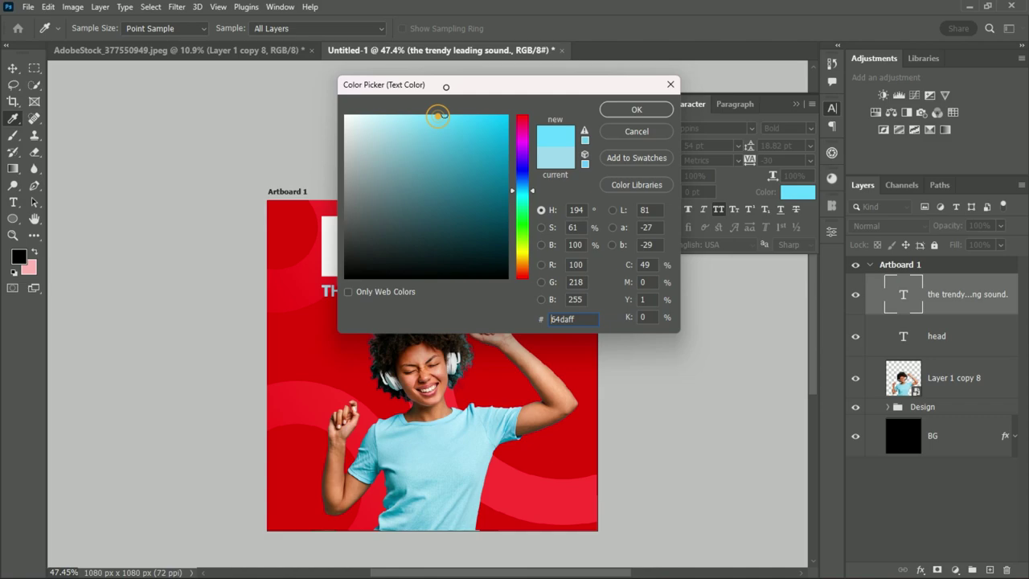
pyautogui.click(650, 109)
pyautogui.scroll(2, 450, 366)
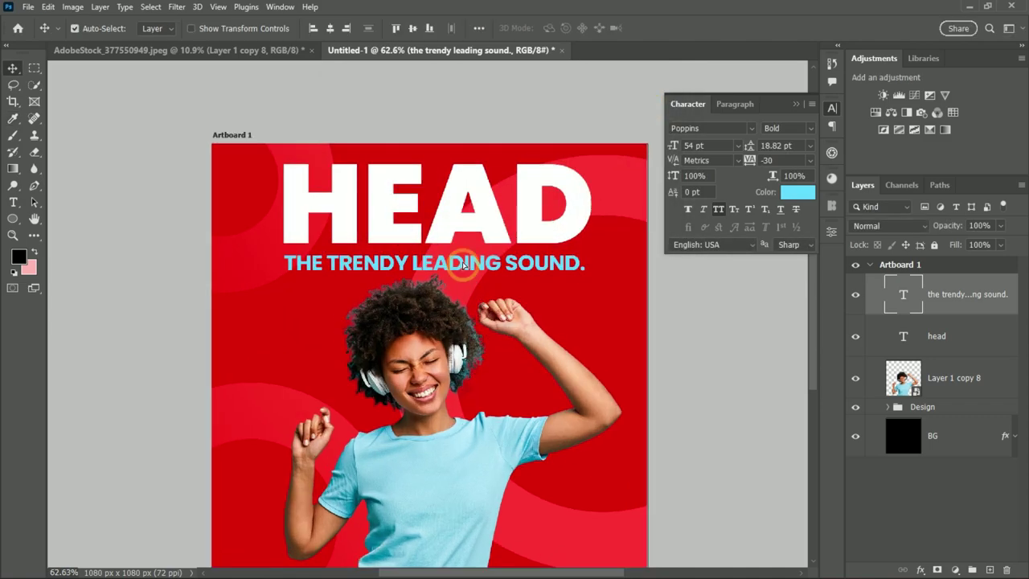
pyautogui.moveTo(464, 266); pyautogui.dragTo(464, 260)
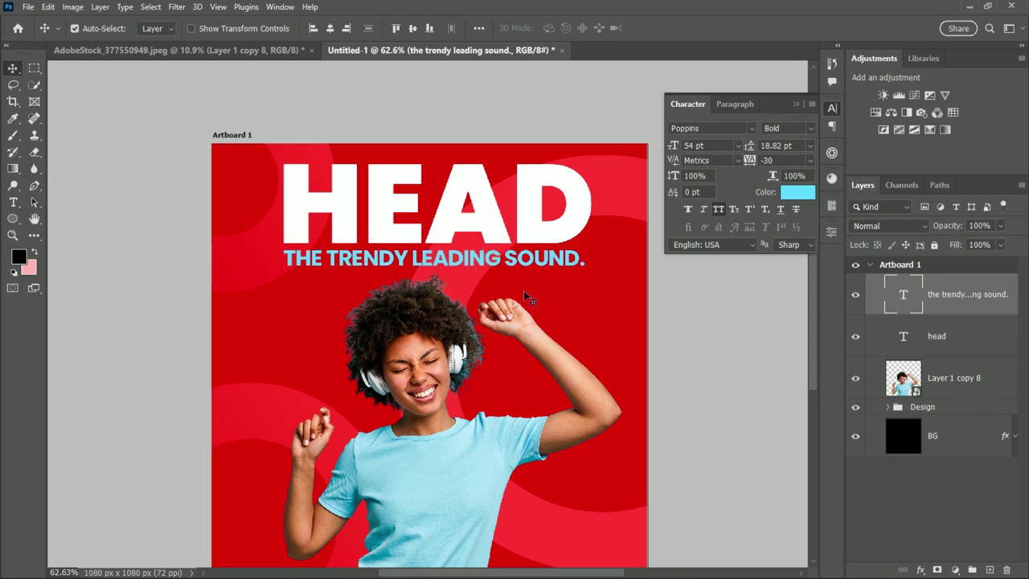
pyautogui.scroll(-2, 495, 283)
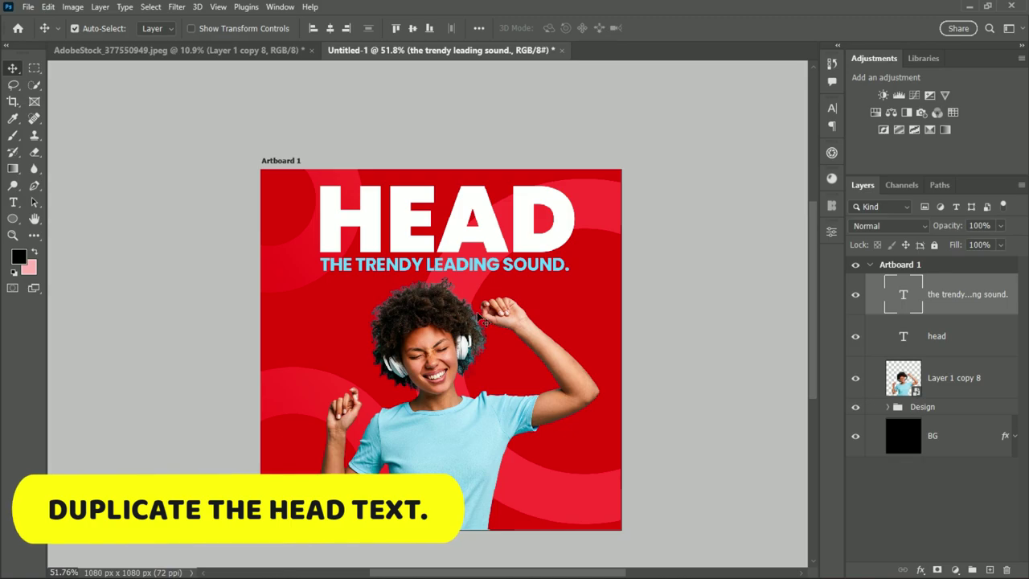
# Step: Alt-drag copies of the white HEAD title into a stack below the subtitle
pyautogui.scroll(2, 477, 312)
pyautogui.click(495, 221)
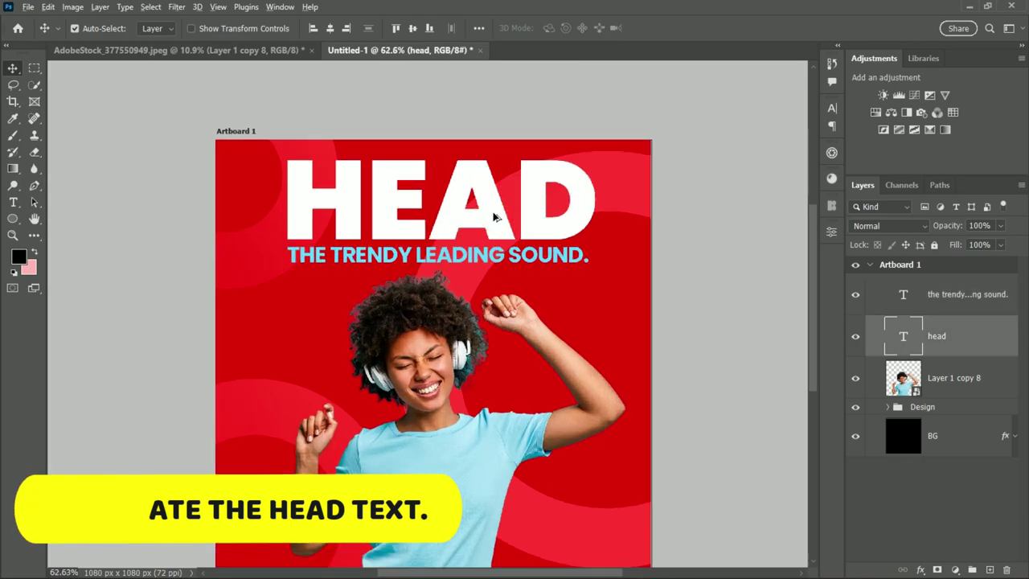
pyautogui.keyDown('alt'); pyautogui.moveTo(498, 224); pyautogui.dragTo(477, 414); pyautogui.keyUp('alt')
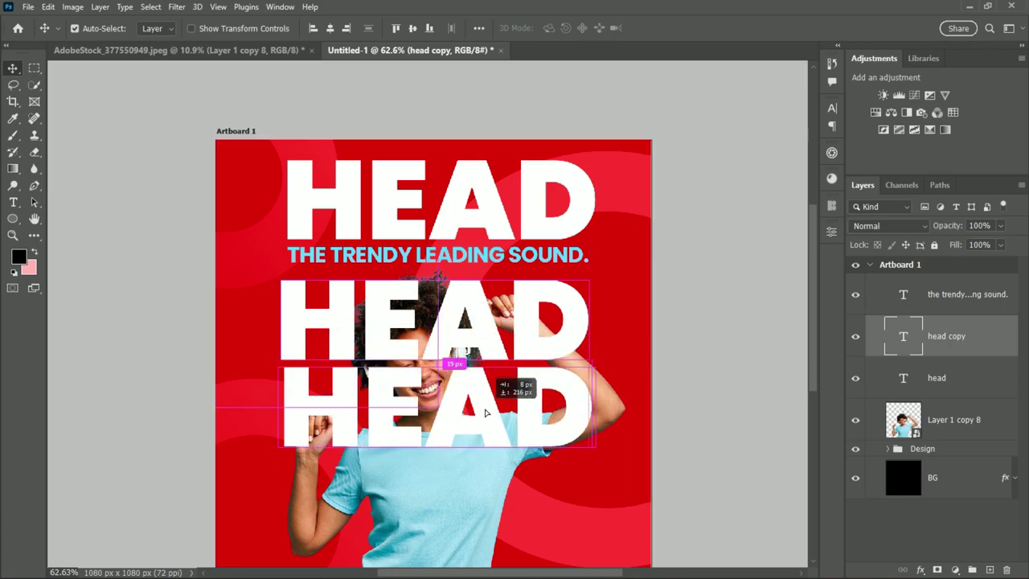
pyautogui.moveTo(477, 414)
pyautogui.keyDown('alt'); pyautogui.mouseDown()
pyautogui.moveTo(484, 408)
pyautogui.moveTo(463, 493)
pyautogui.moveTo(474, 484)
pyautogui.mouseUp(); pyautogui.keyUp('alt')
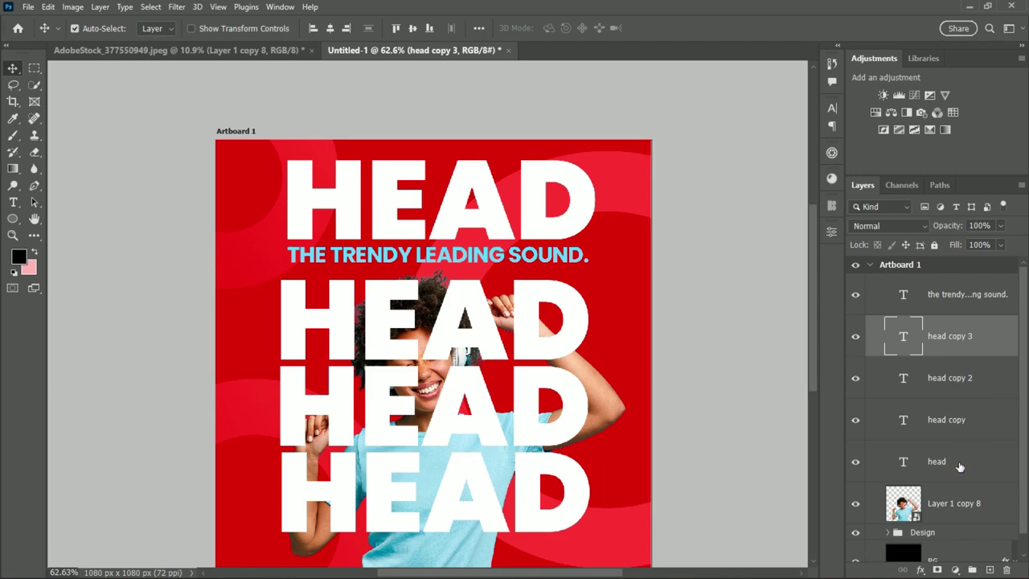
# Step: Reorder the head layers, moving head copy 2 below Layer 1 copy 8 behind the woman
pyautogui.moveTo(964, 467); pyautogui.dragTo(972, 361)
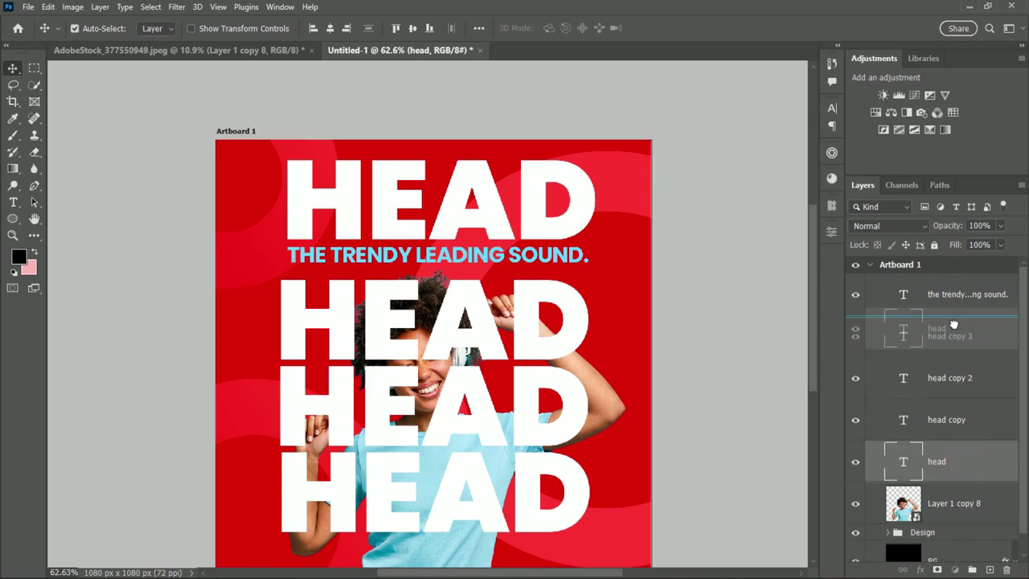
pyautogui.click(525, 393)
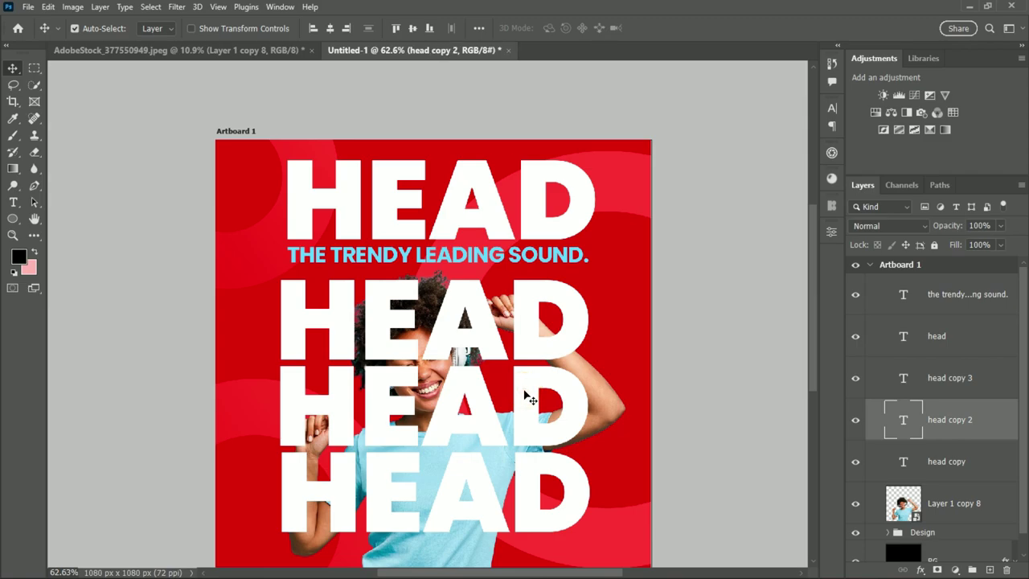
pyautogui.click(530, 349)
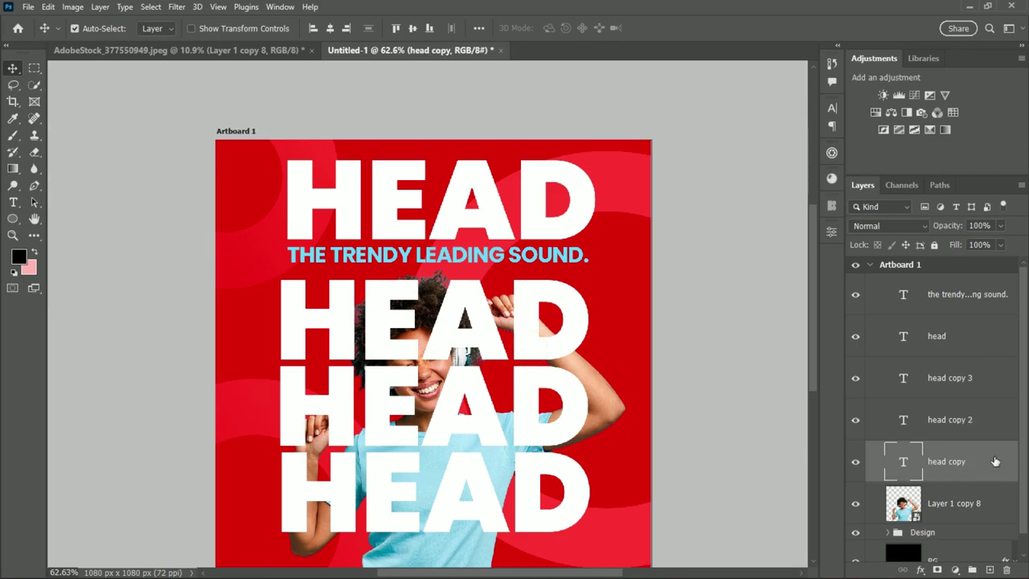
pyautogui.click(545, 397)
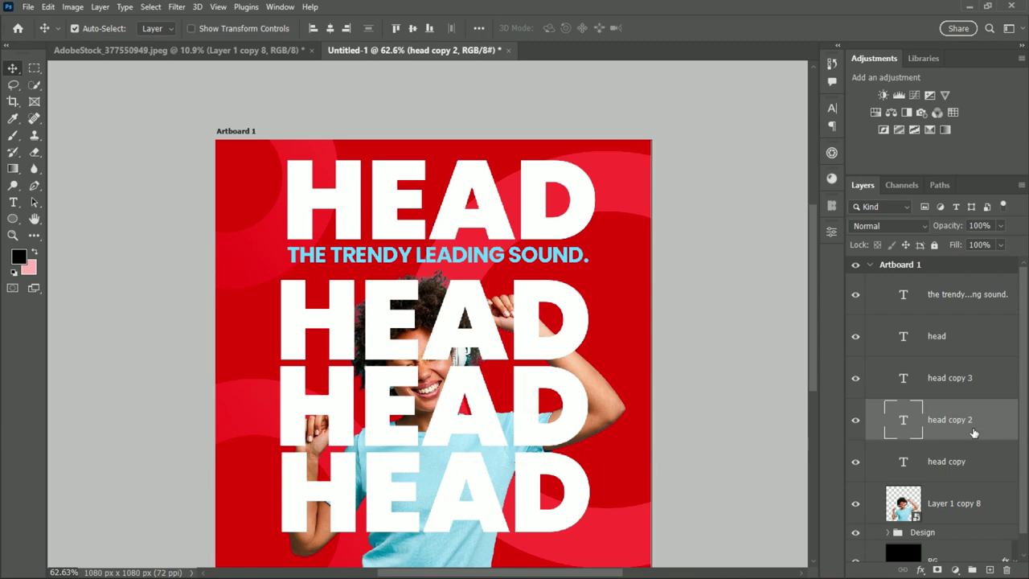
pyautogui.moveTo(973, 434); pyautogui.dragTo(950, 521)
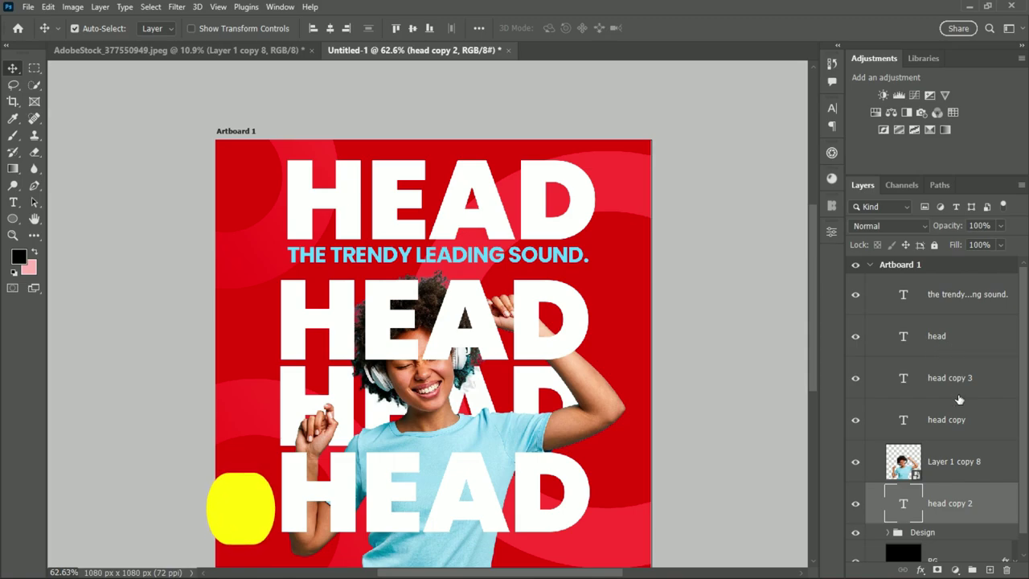
pyautogui.click(961, 418)
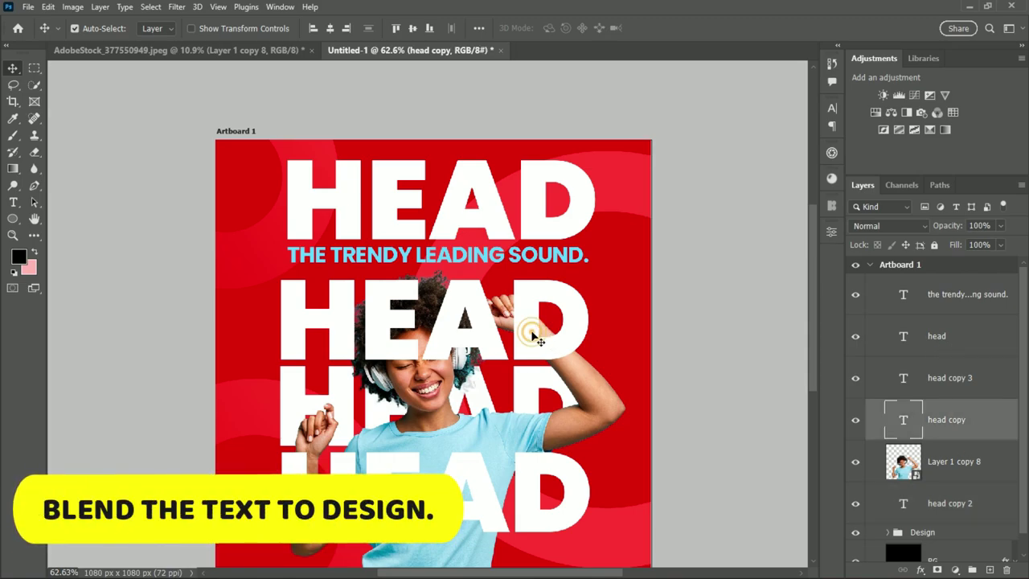
# Step: Set the Fill of the head copy layer to 0%
pyautogui.click(1001, 244)
pyautogui.moveTo(994, 261)
pyautogui.mouseDown()
pyautogui.moveTo(942, 265)
pyautogui.moveTo(770, 341)
pyautogui.mouseUp()
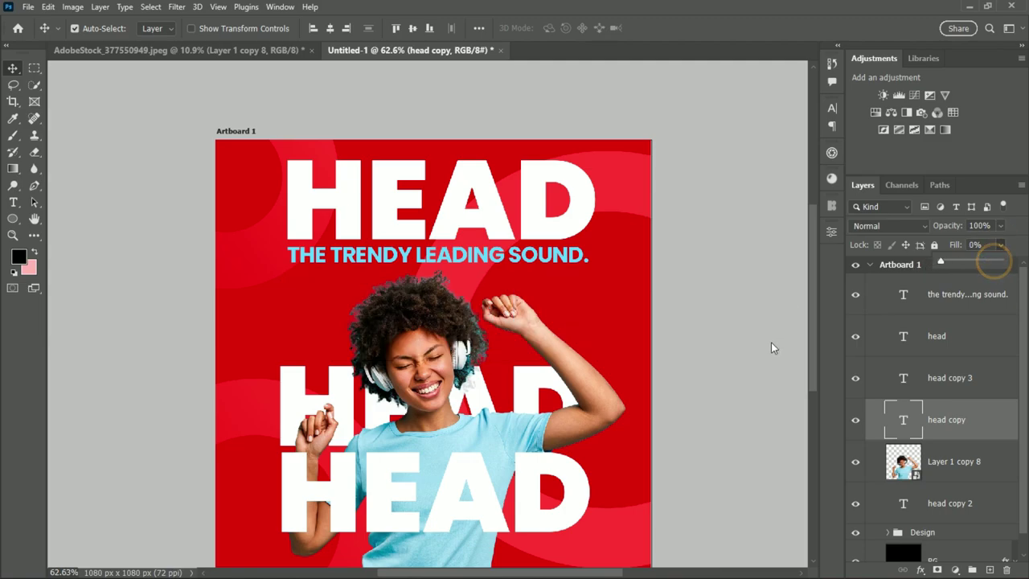
pyautogui.click(1002, 424)
pyautogui.click(1001, 423)
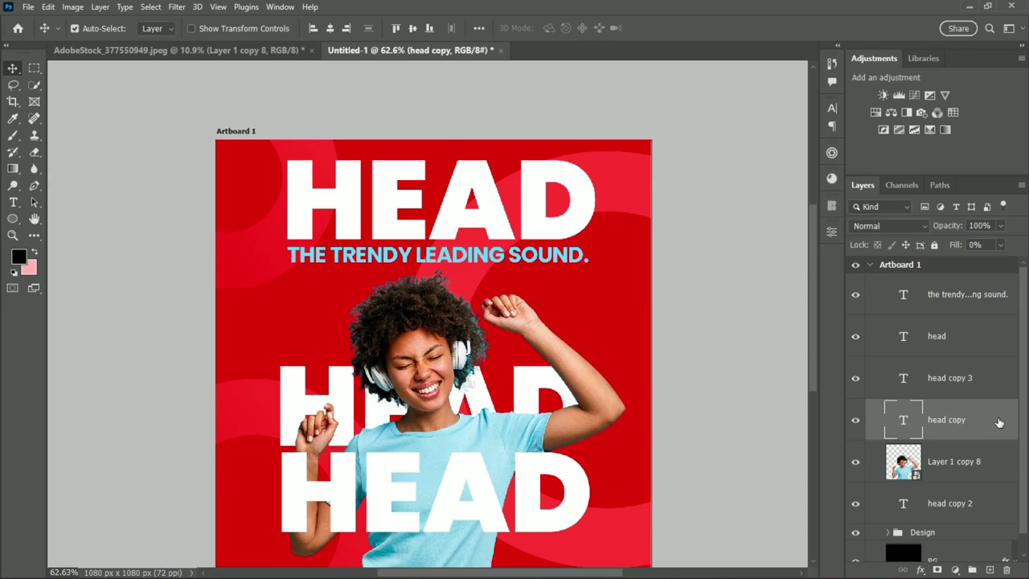
# Step: Give head copy a 2 px white Inside Stroke layer effect
pyautogui.doubleClick(998, 423)
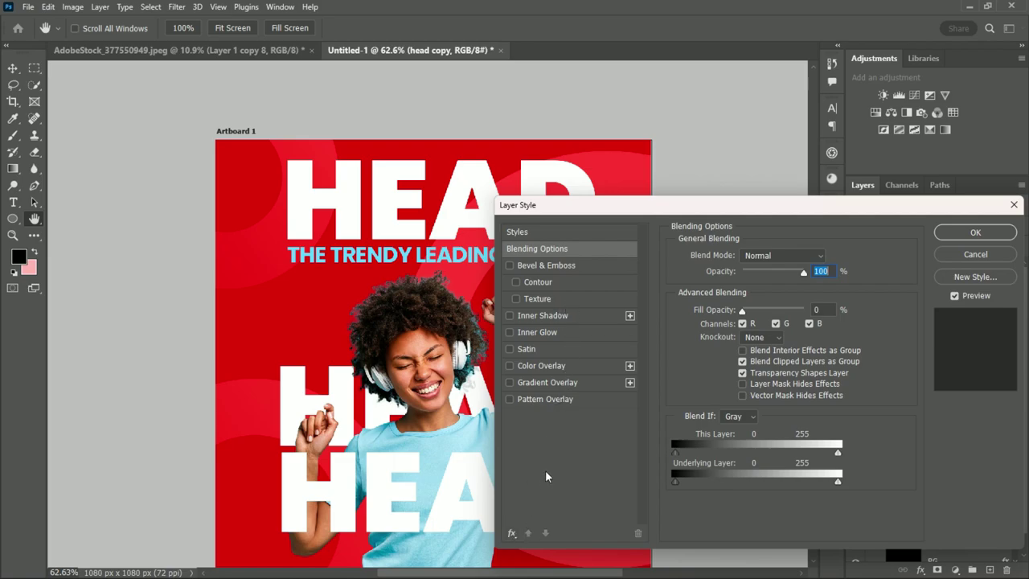
pyautogui.click(512, 534)
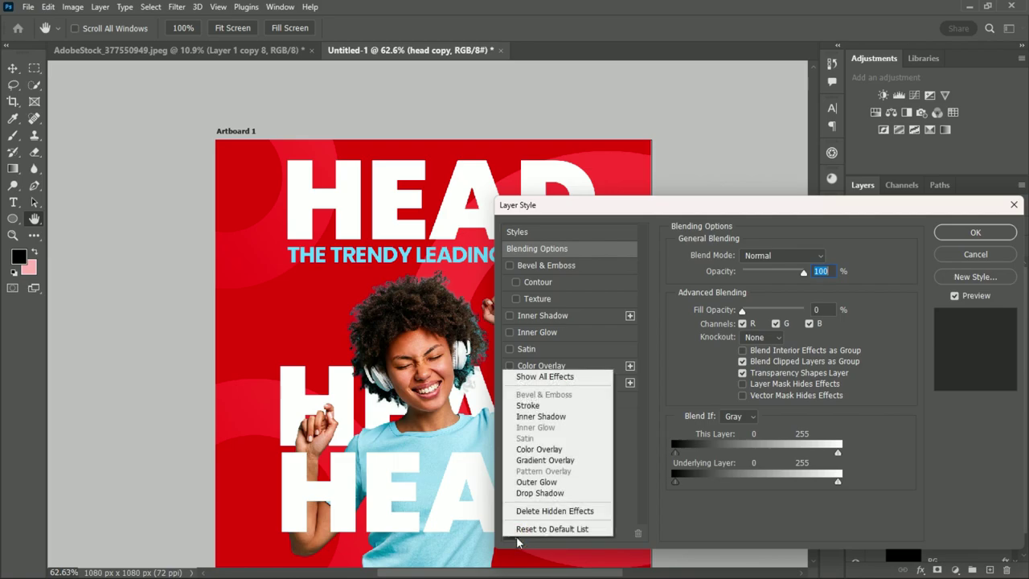
pyautogui.click(540, 406)
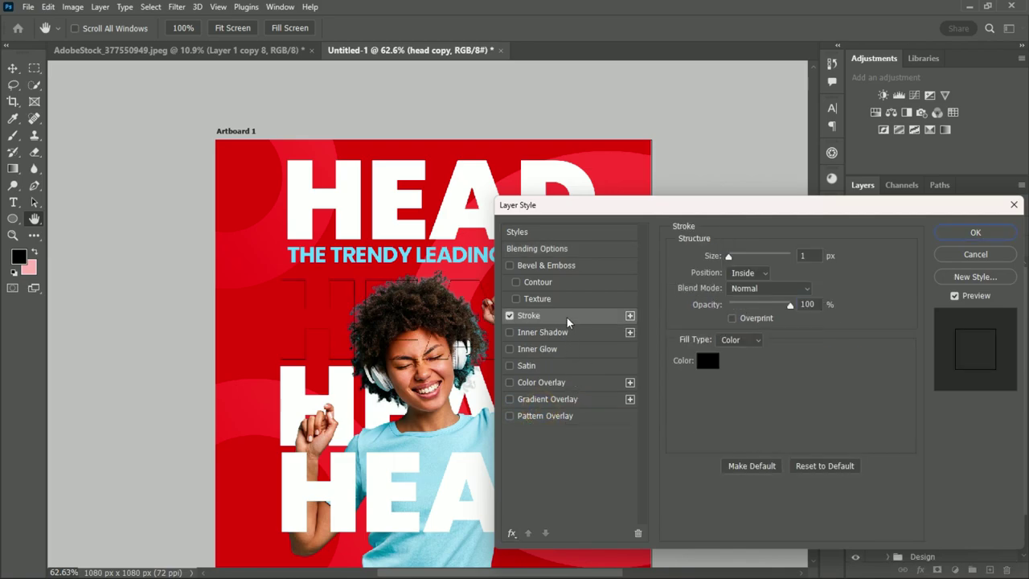
pyautogui.click(567, 318)
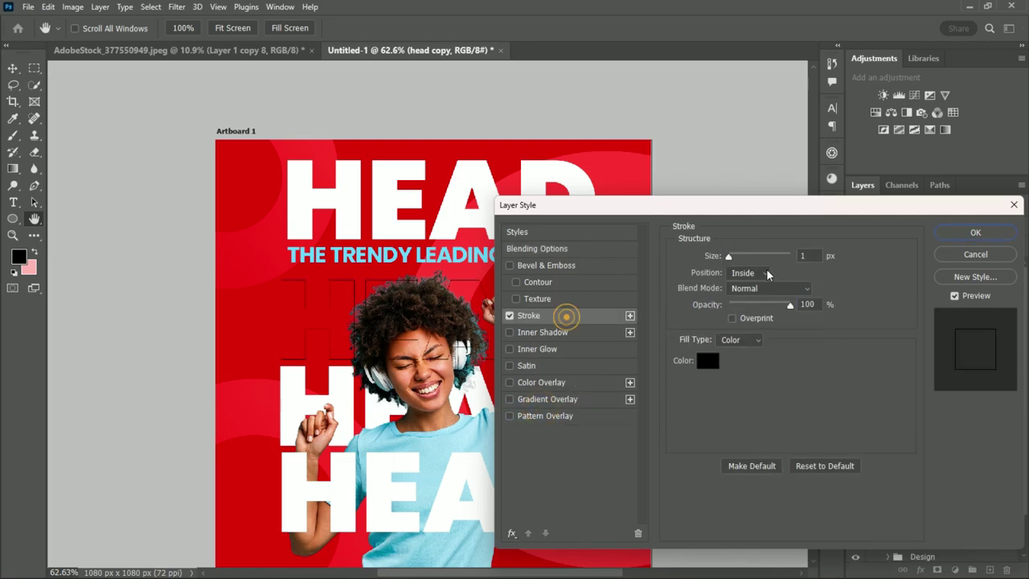
pyautogui.click(701, 364)
pyautogui.moveTo(349, 137); pyautogui.dragTo(345, 115)
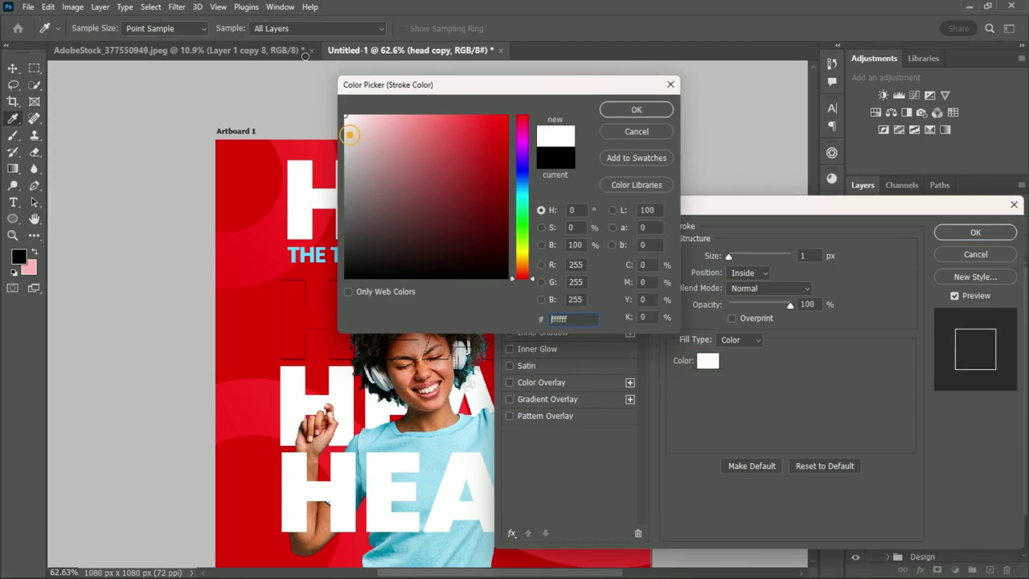
pyautogui.click(626, 113)
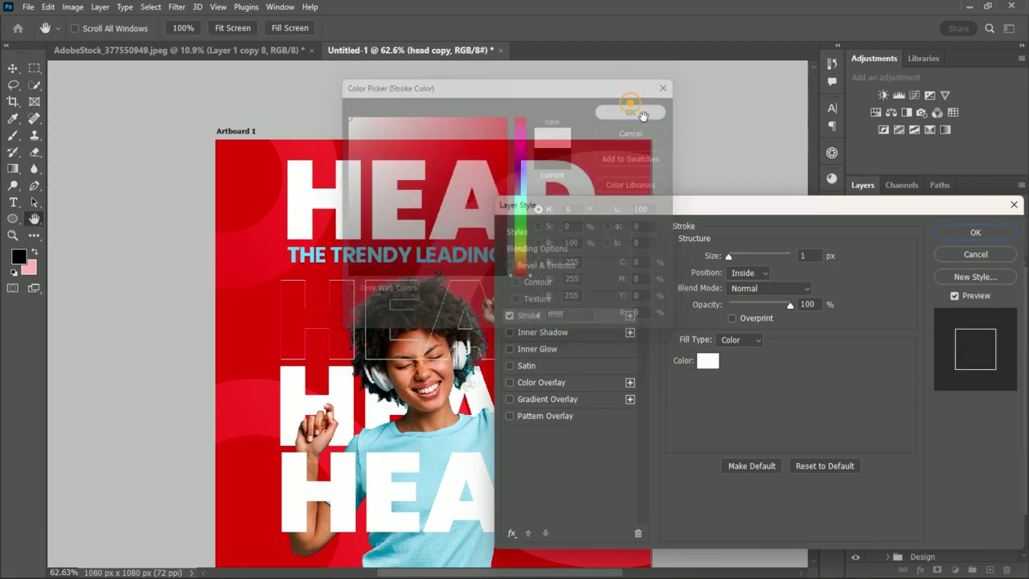
pyautogui.click(806, 254)
pyautogui.press('Up')
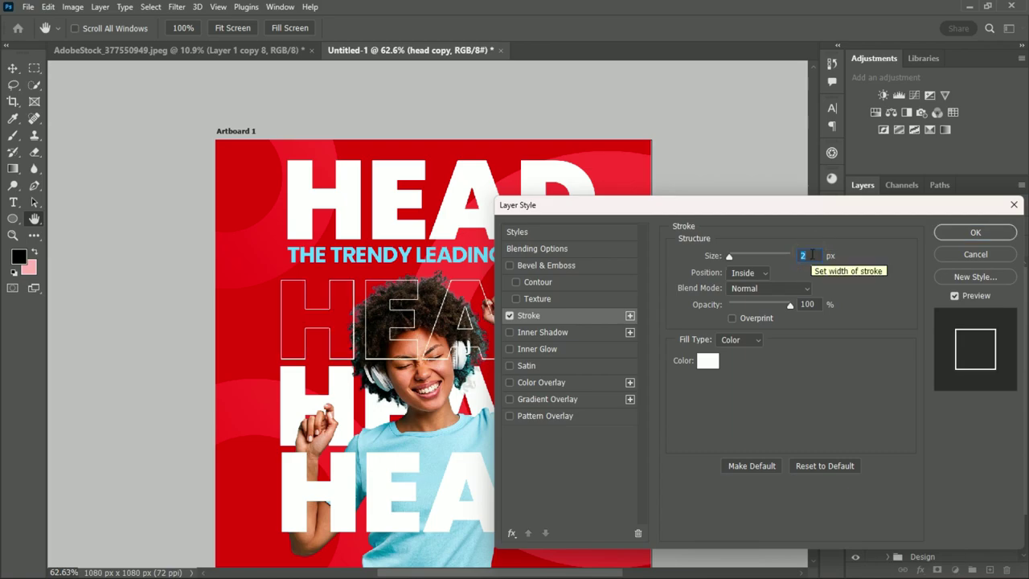
pyautogui.click(808, 255)
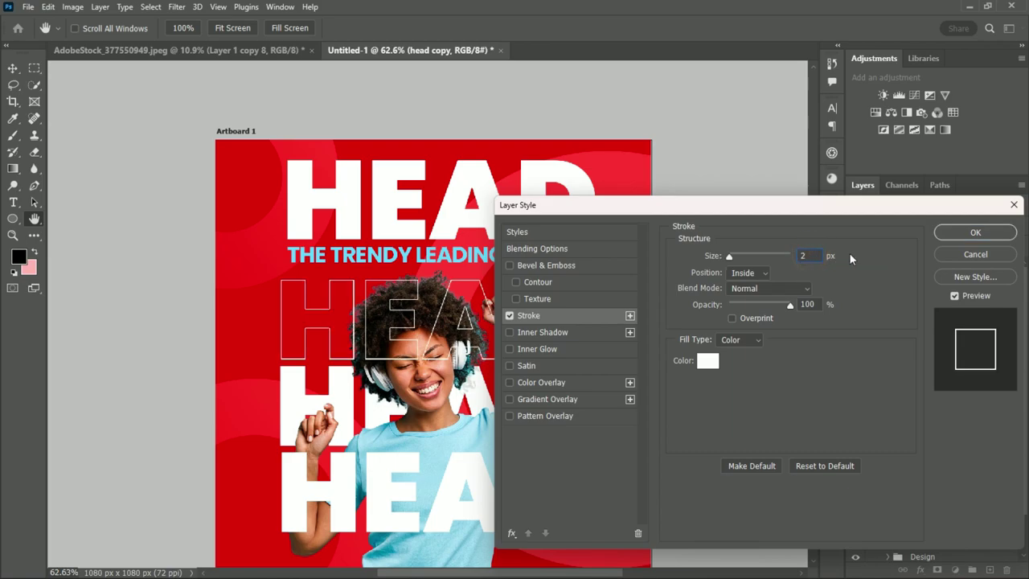
pyautogui.click(971, 233)
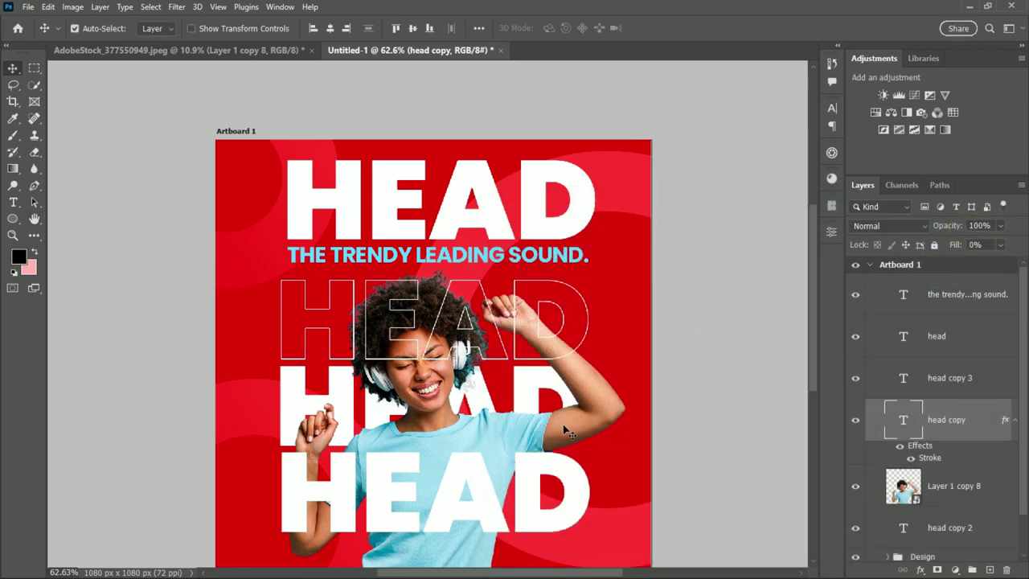
# Step: Give head copy 3 a 0% fill and a 2 px white inside Stroke outline
pyautogui.click(535, 481)
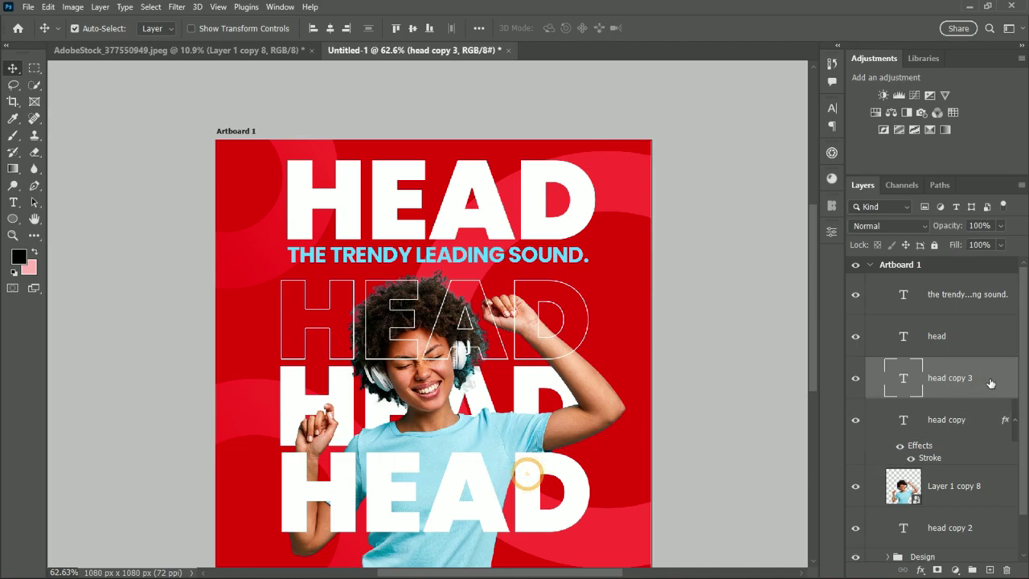
pyautogui.click(1001, 246)
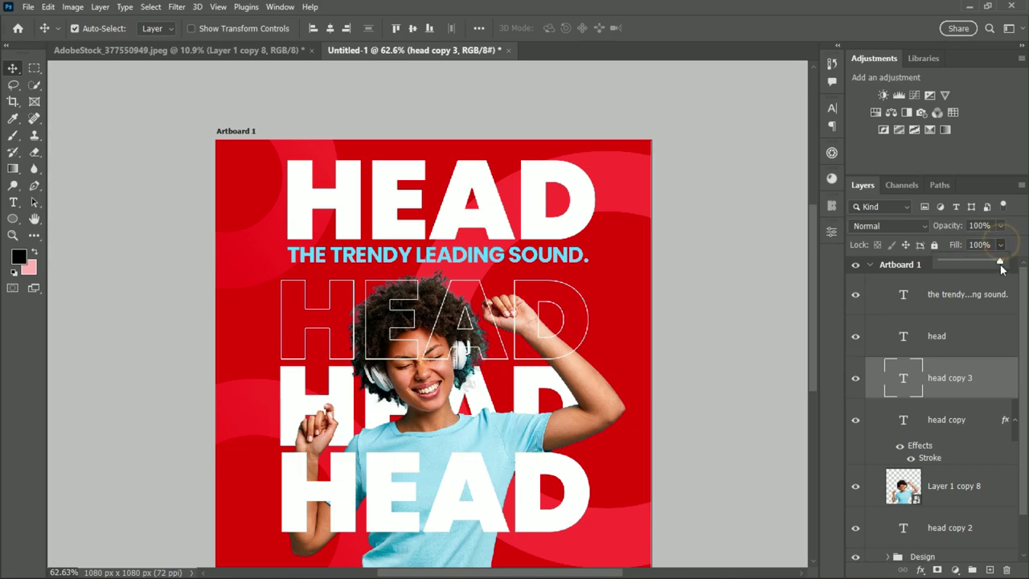
pyautogui.moveTo(1001, 264); pyautogui.dragTo(941, 262)
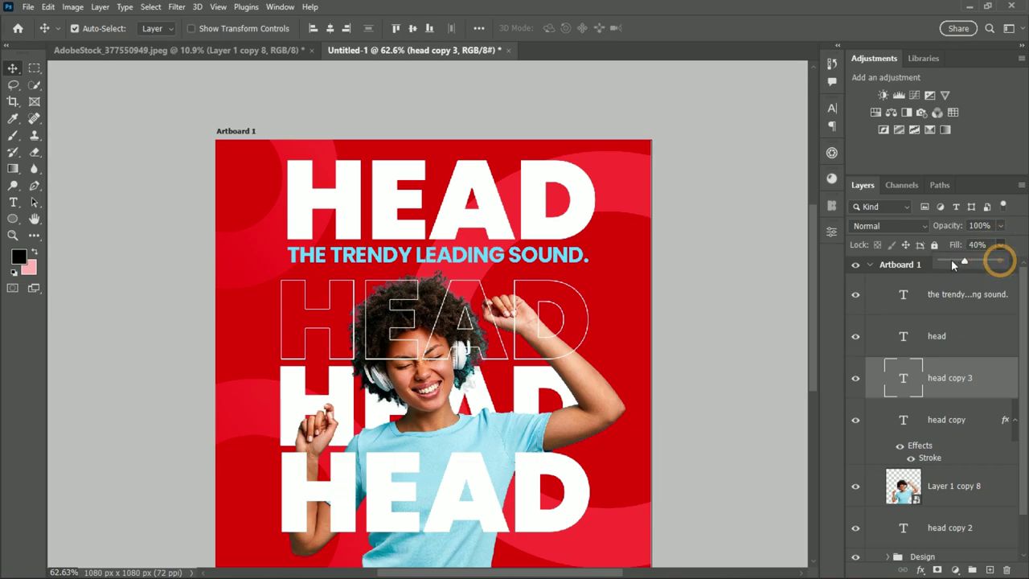
pyautogui.click(982, 381)
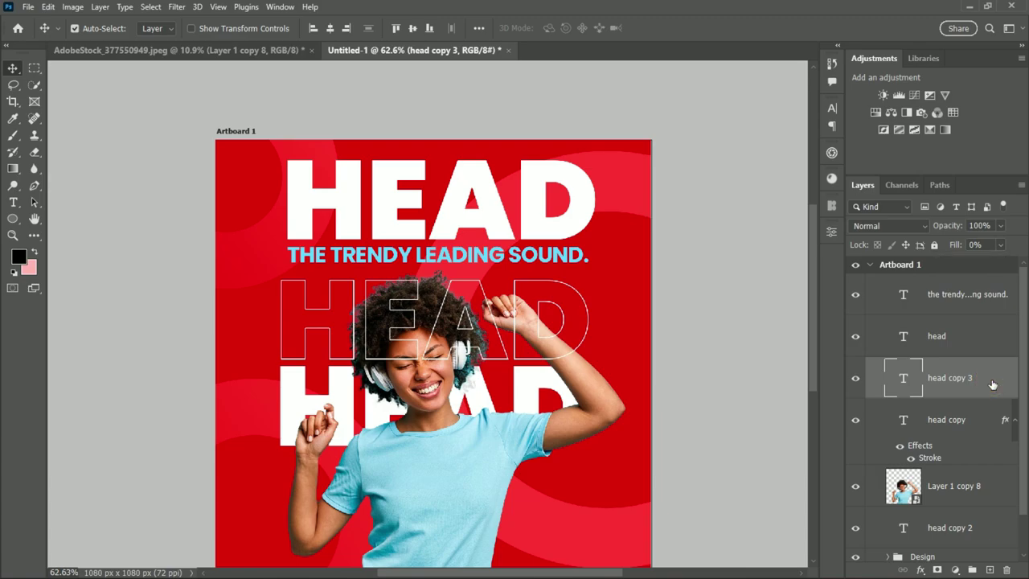
pyautogui.doubleClick(994, 384)
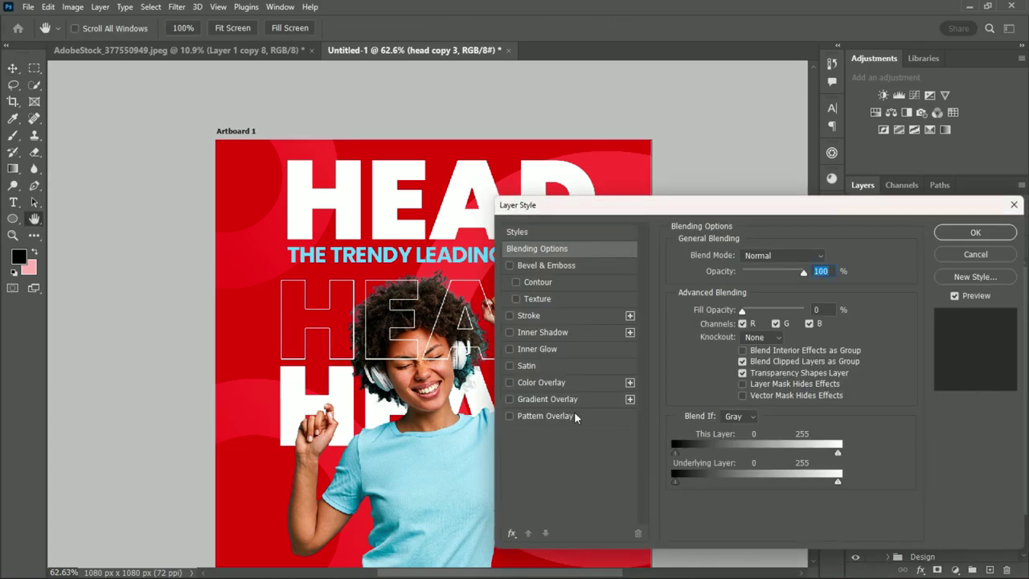
pyautogui.click(537, 316)
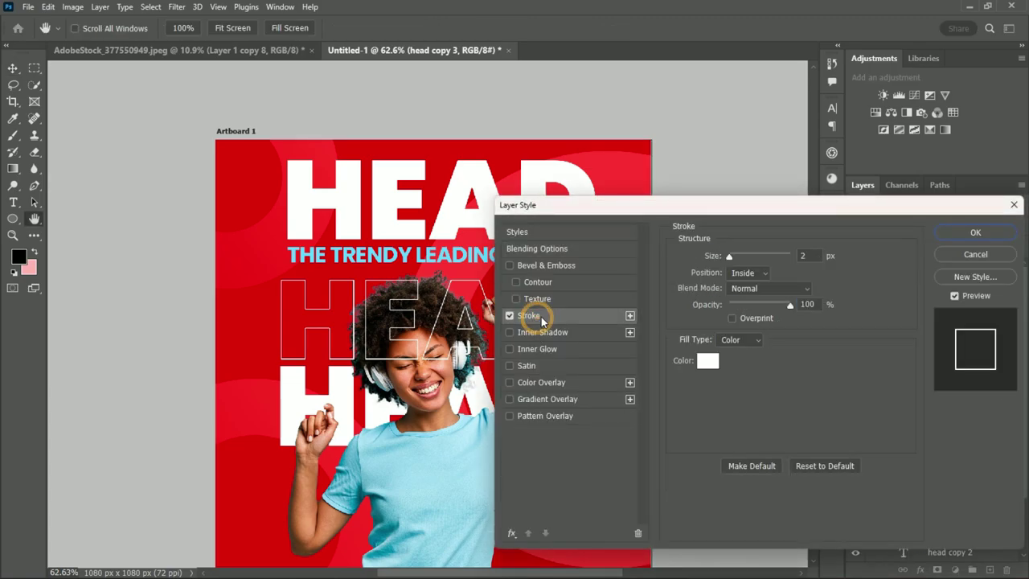
pyautogui.click(972, 232)
pyautogui.scroll(-2, 492, 362)
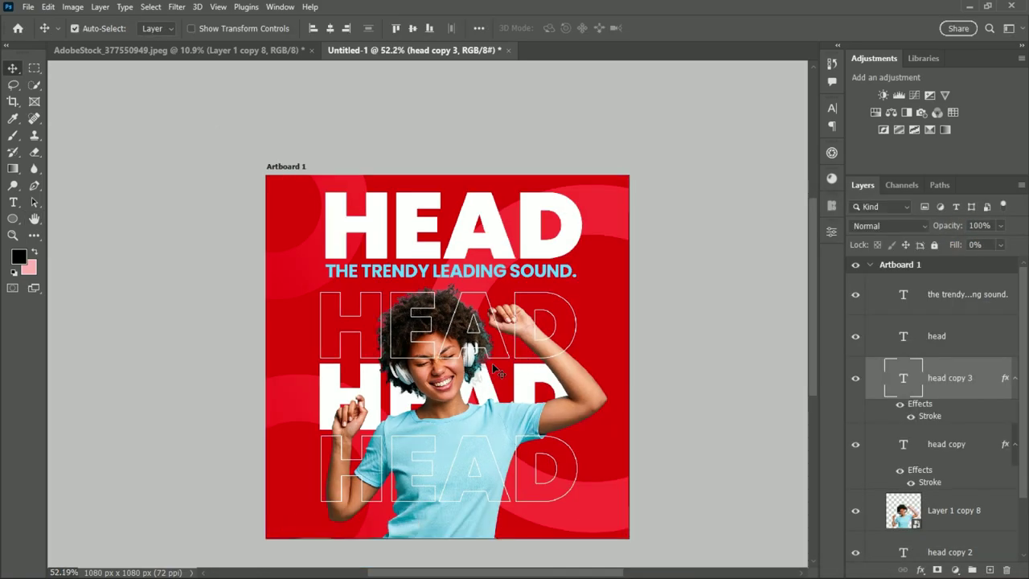
pyautogui.scroll(-1, 497, 361)
pyautogui.scroll(3, 503, 363)
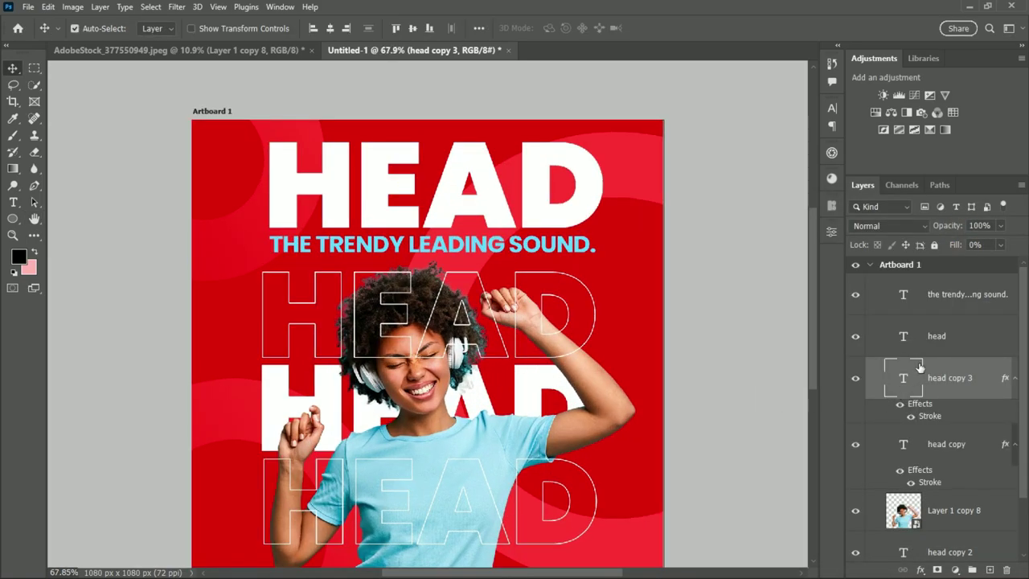
pyautogui.moveTo(970, 394); pyautogui.dragTo(942, 531)
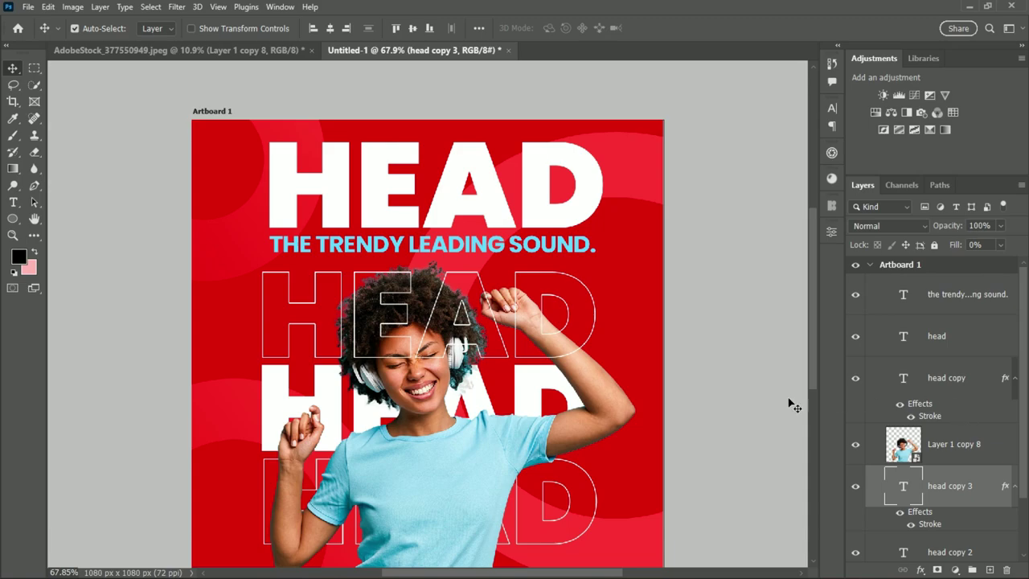
pyautogui.click(980, 381)
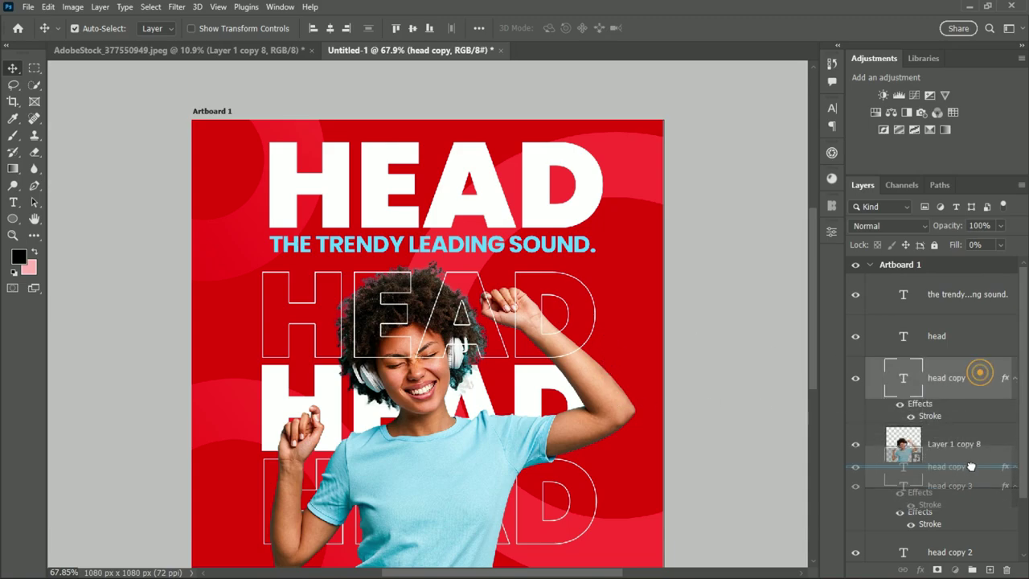
pyautogui.moveTo(981, 378); pyautogui.dragTo(967, 482)
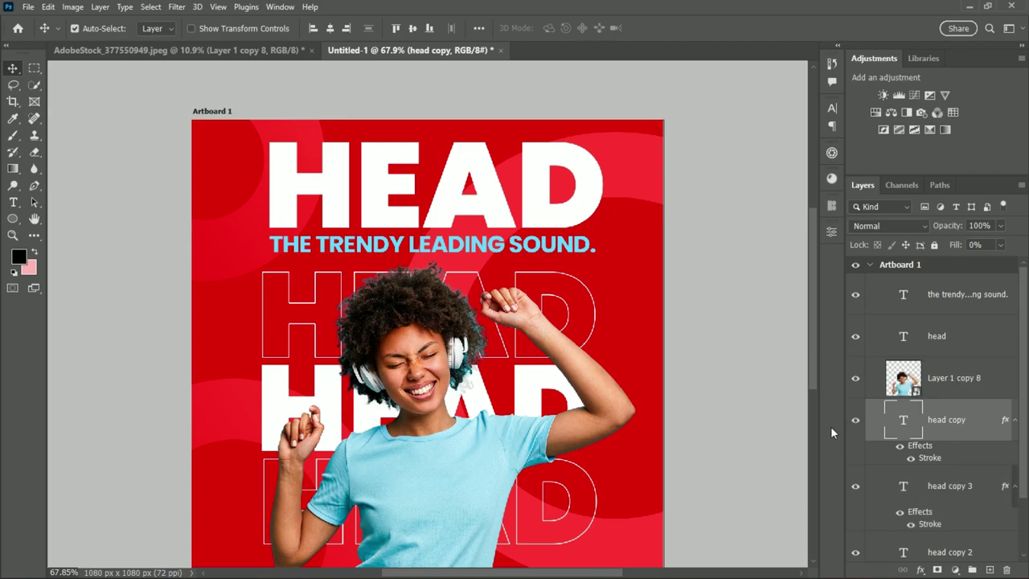
pyautogui.scroll(-1, 539, 389)
pyautogui.scroll(-2, 543, 389)
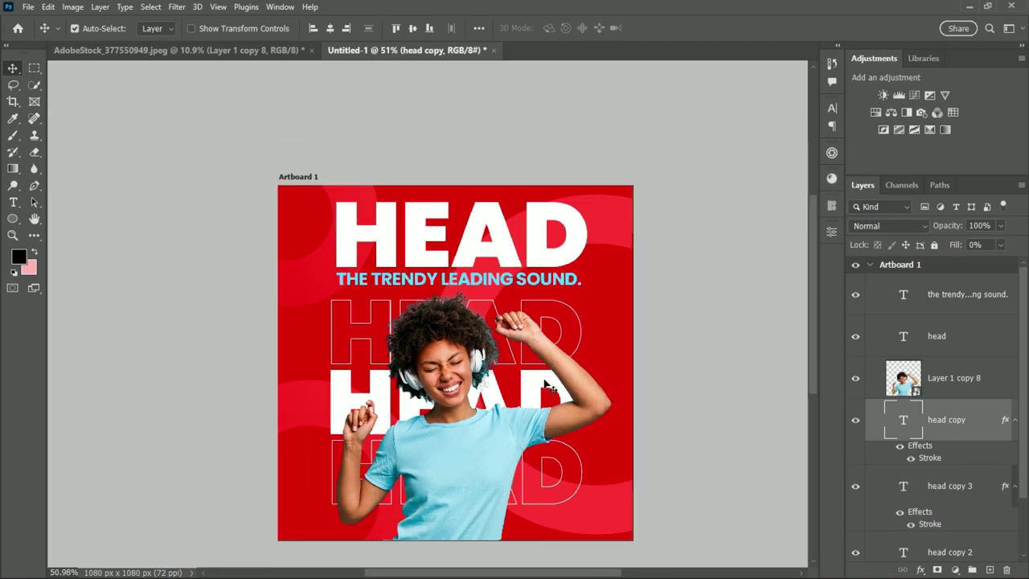
pyautogui.scroll(1, 546, 386)
pyautogui.scroll(-1, 553, 384)
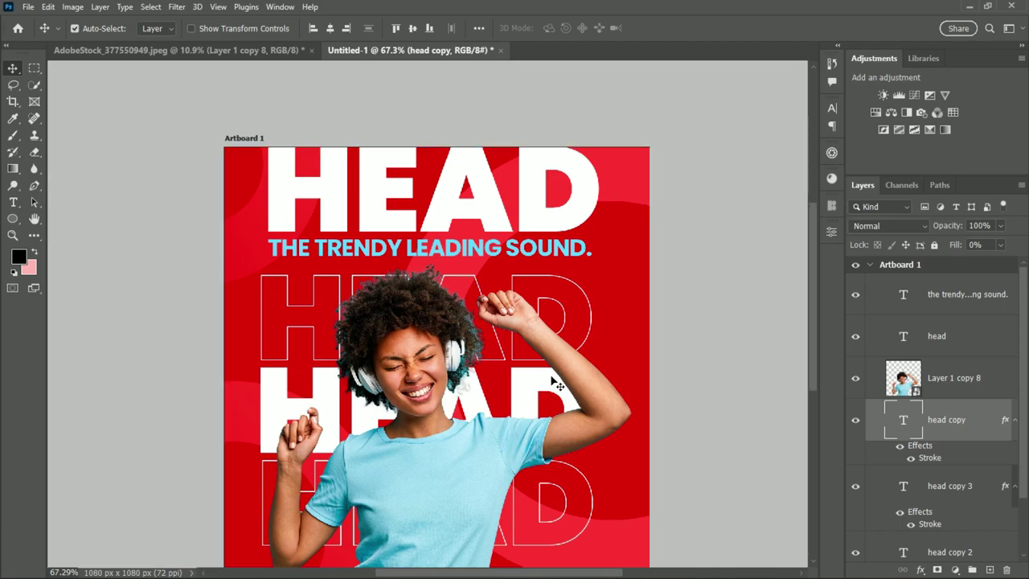
pyautogui.moveTo(812, 325); pyautogui.dragTo(813, 351)
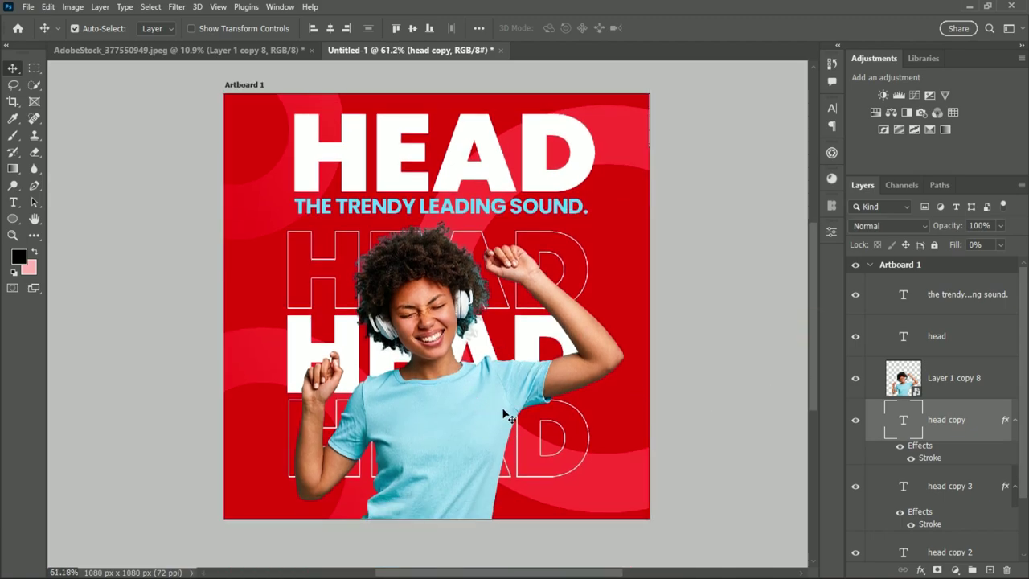
pyautogui.scroll(2, 514, 398)
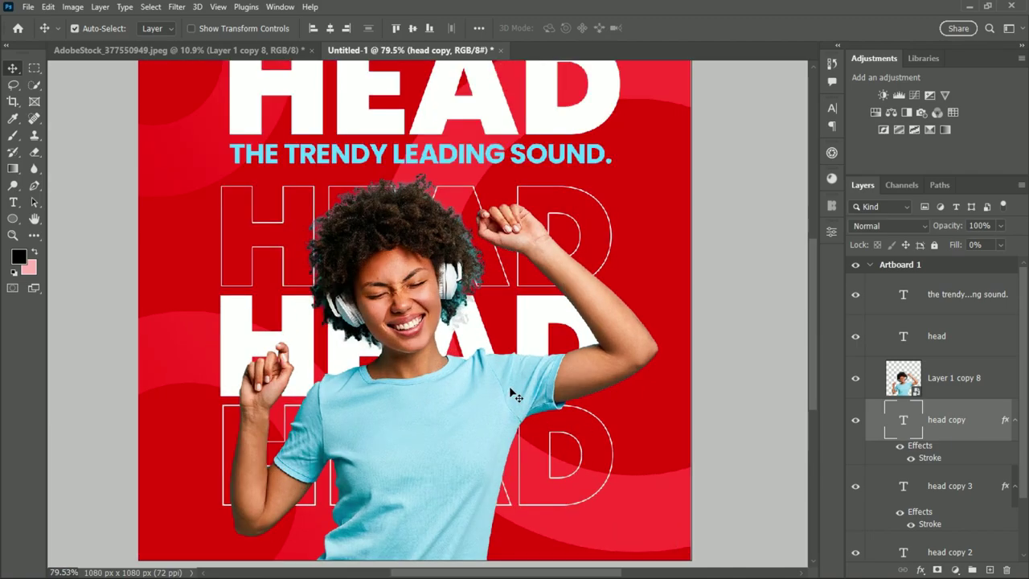
pyautogui.scroll(-1, 509, 395)
pyautogui.scroll(-1, 512, 392)
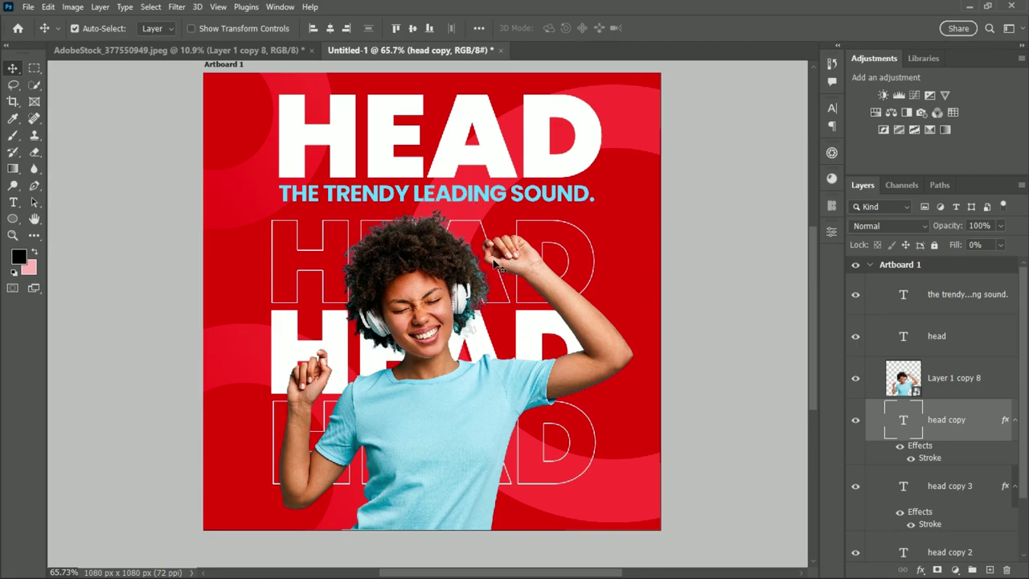
# Step: Fade the solid middle HEAD (head copy 2) to 48% opacity
pyautogui.scroll(-1, 491, 272)
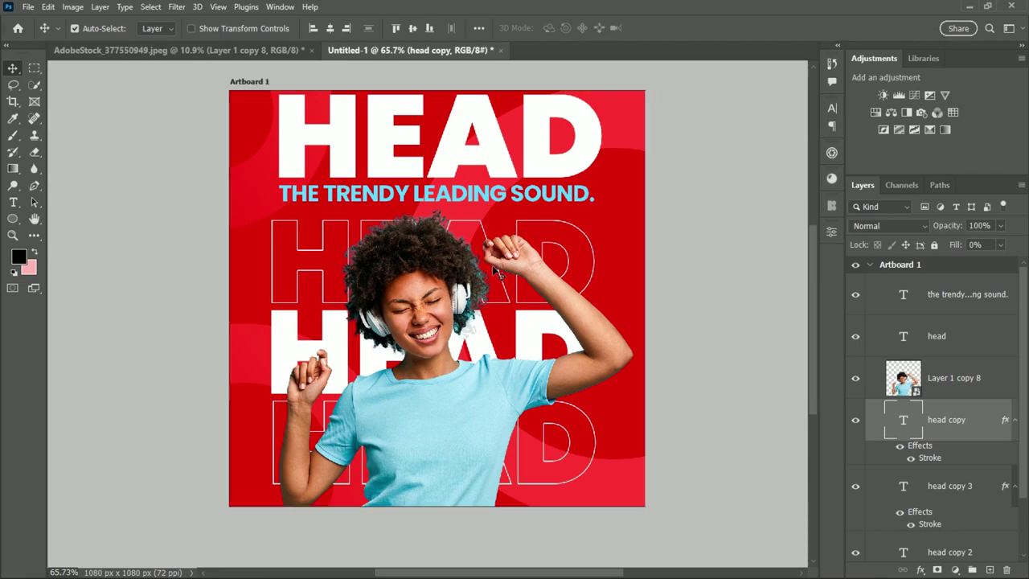
pyautogui.click(524, 316)
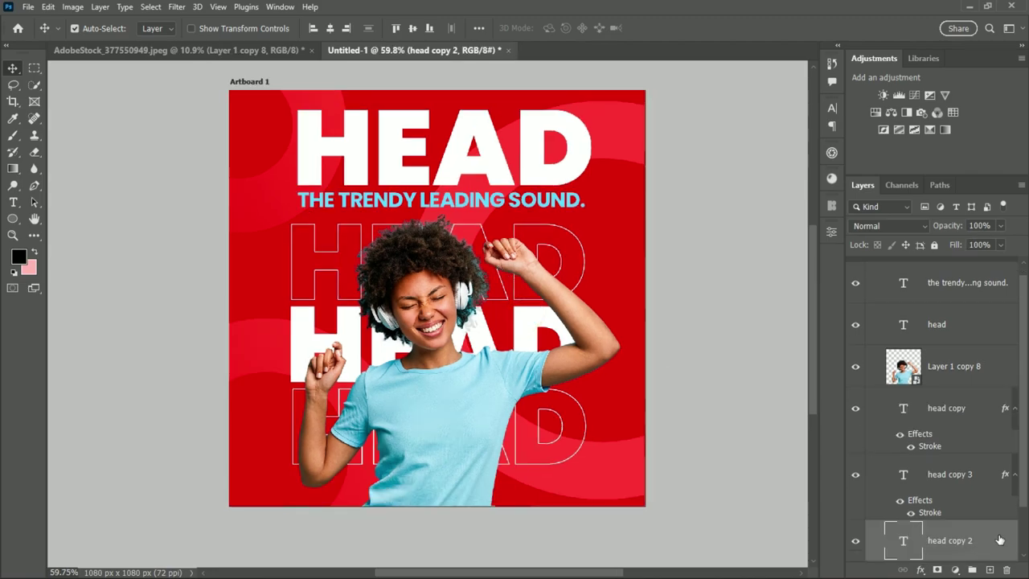
pyautogui.click(998, 535)
pyautogui.click(1001, 226)
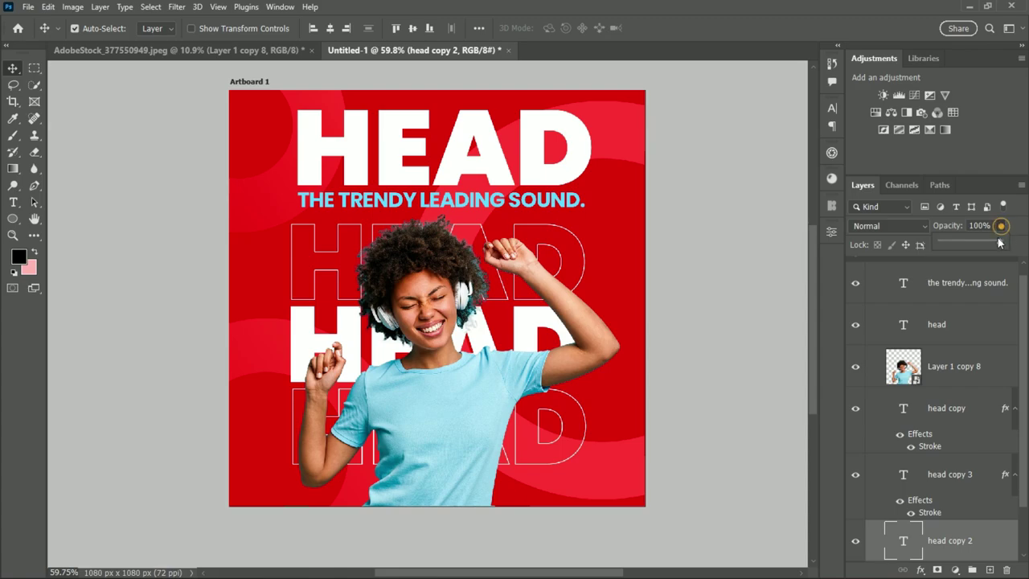
pyautogui.moveTo(997, 240); pyautogui.dragTo(963, 245)
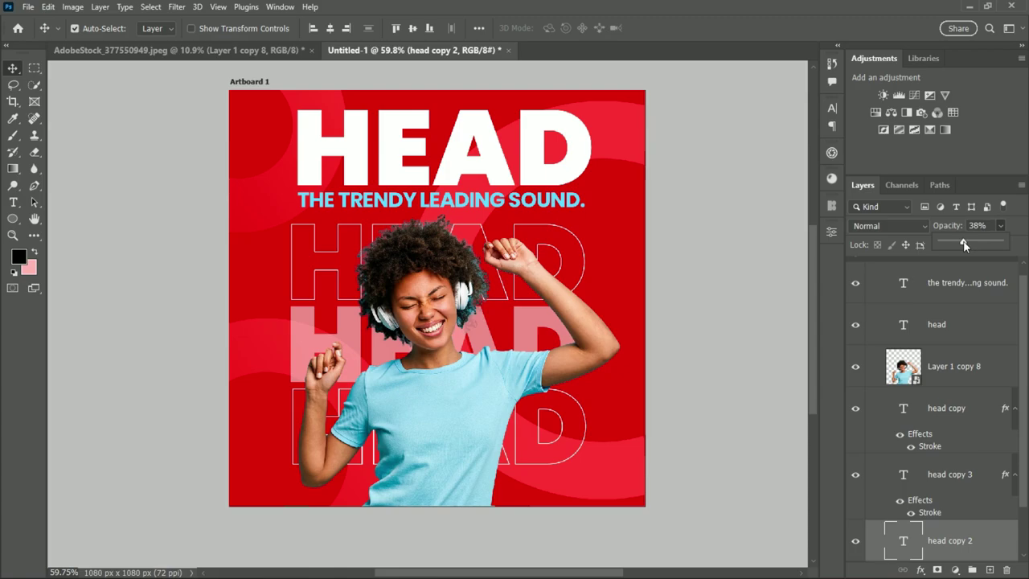
pyautogui.moveTo(964, 245); pyautogui.dragTo(969, 245)
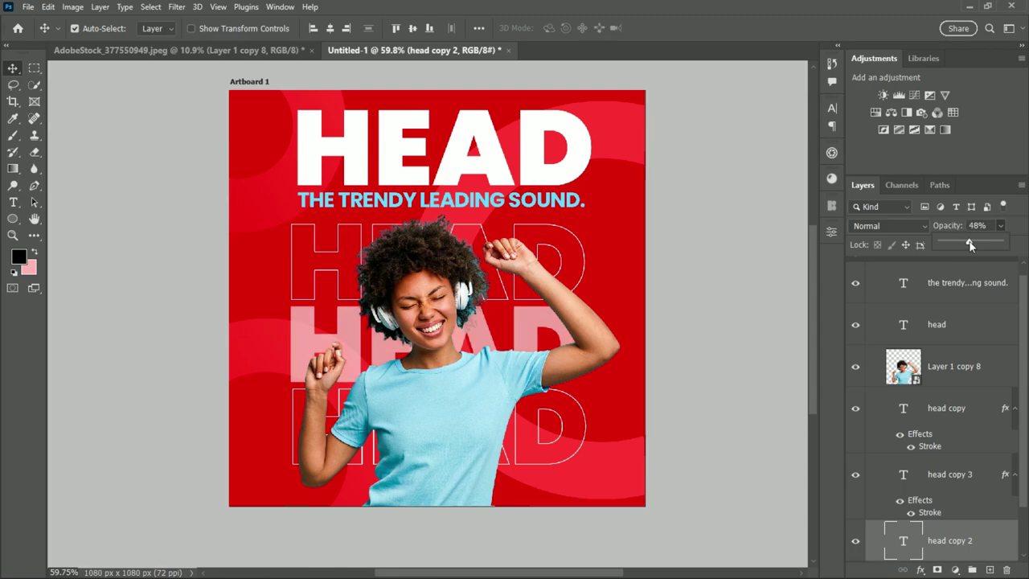
# Step: Dim the outlined HEADs: head copy to 66% and head copy 3 to 73% opacity
pyautogui.click(586, 262)
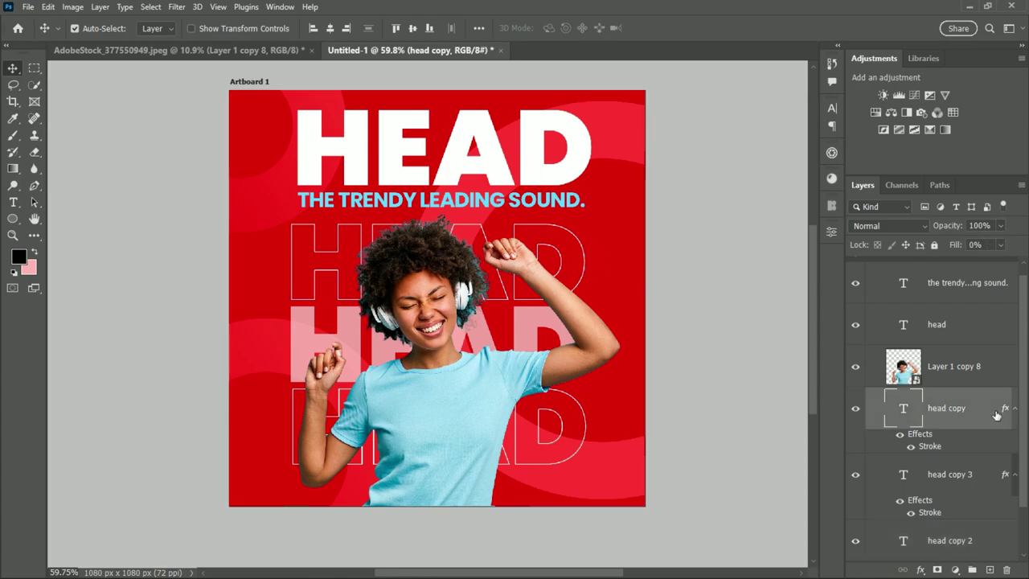
pyautogui.click(1000, 226)
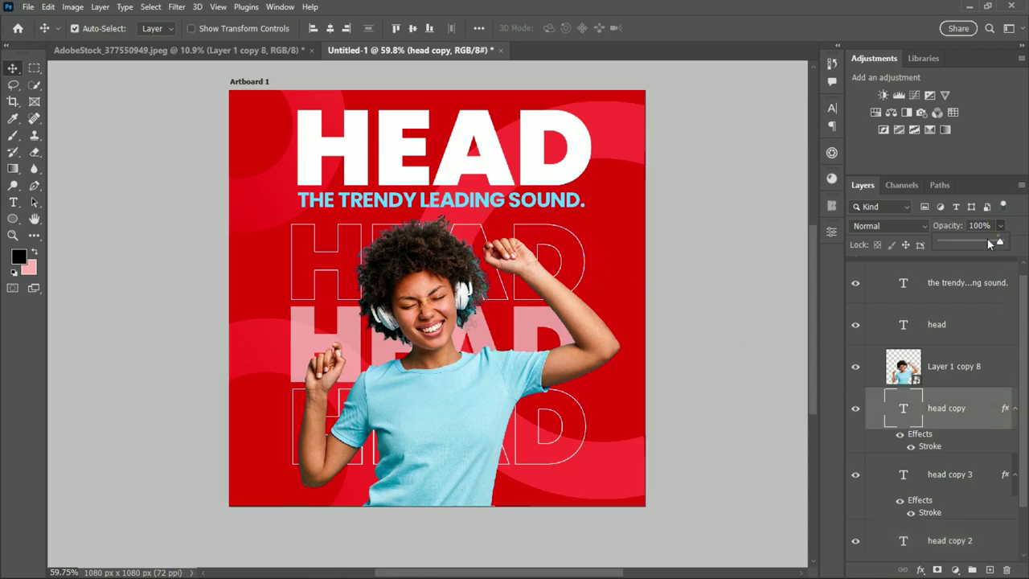
pyautogui.click(990, 244)
pyautogui.moveTo(995, 244); pyautogui.dragTo(980, 243)
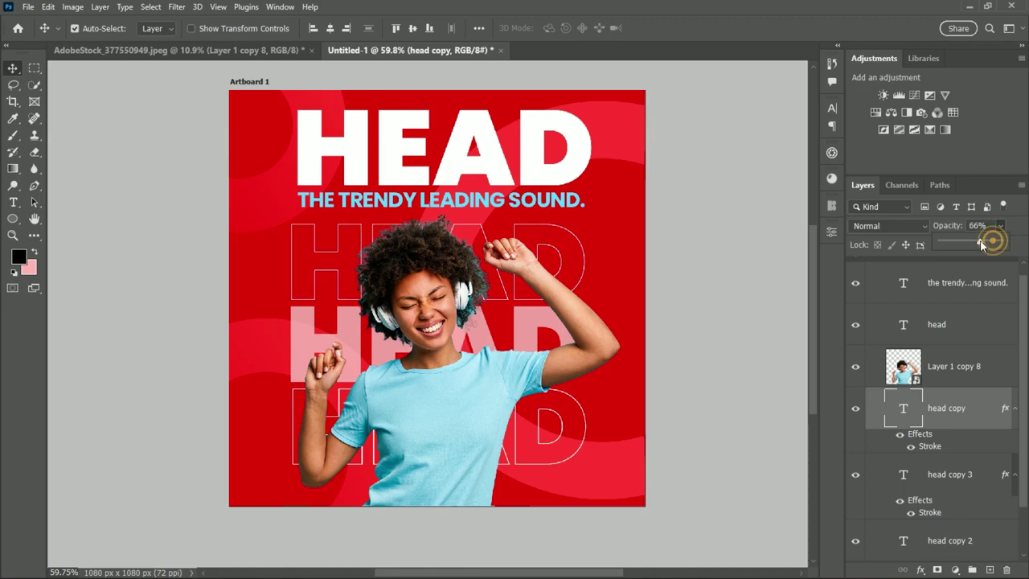
pyautogui.click(568, 471)
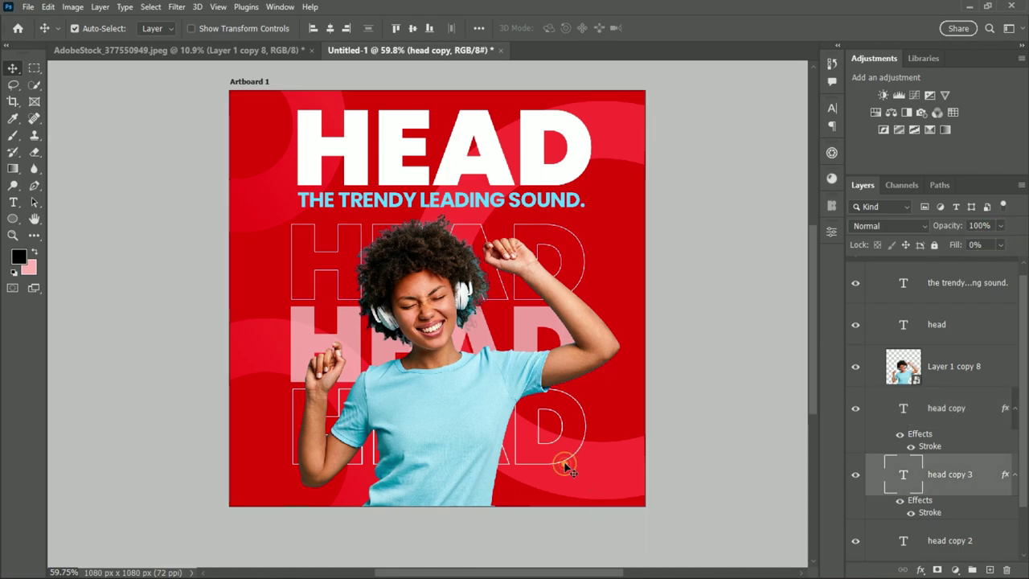
pyautogui.click(1001, 226)
pyautogui.moveTo(1000, 241); pyautogui.dragTo(984, 243)
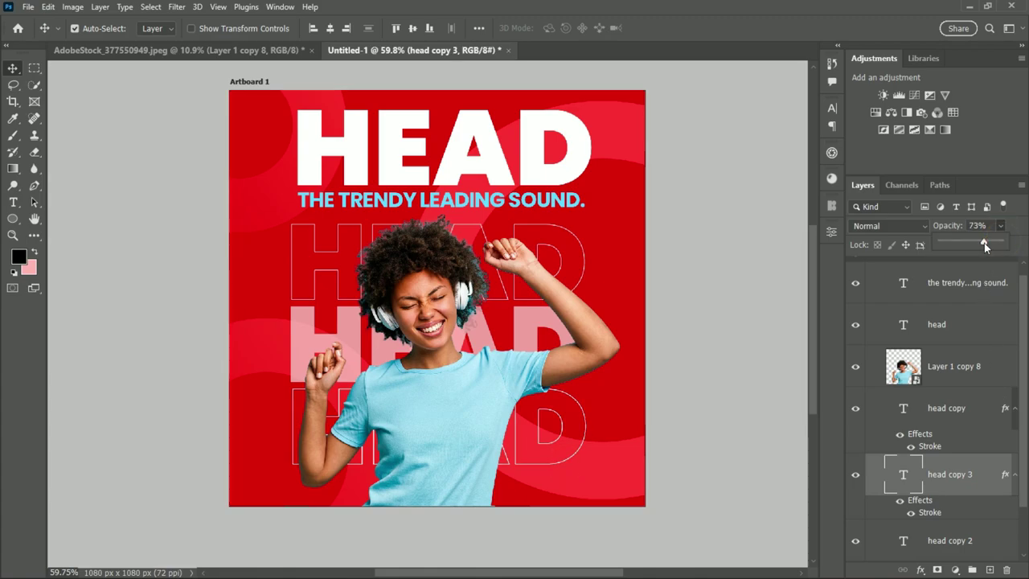
# Step: Start a new horizontal text layer at the artboard's right edge
pyautogui.click(685, 349)
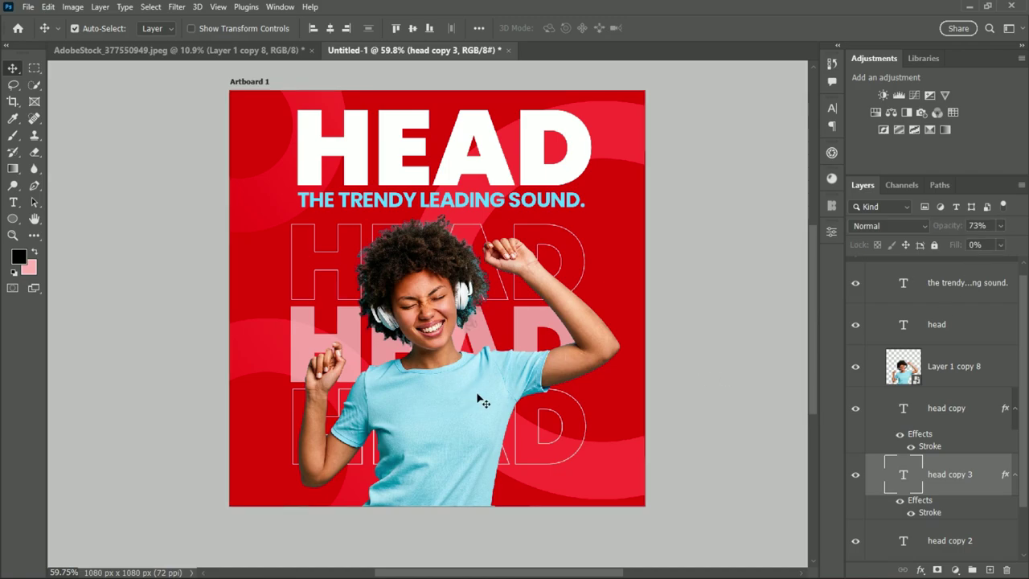
pyautogui.scroll(3, 483, 393)
pyautogui.scroll(2, 538, 383)
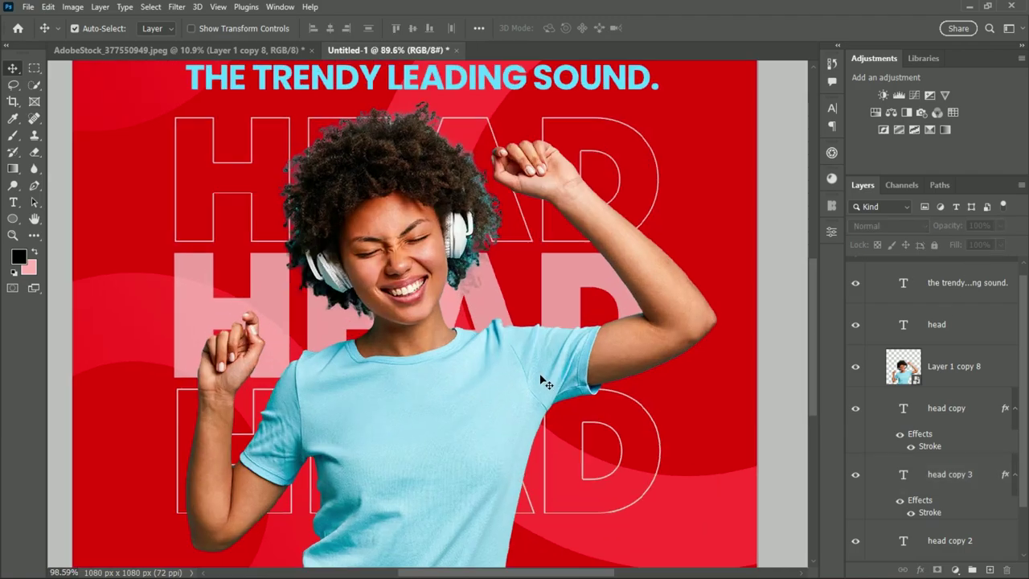
pyautogui.scroll(-2, 540, 380)
pyautogui.scroll(-2, 541, 379)
pyautogui.scroll(-2, 542, 380)
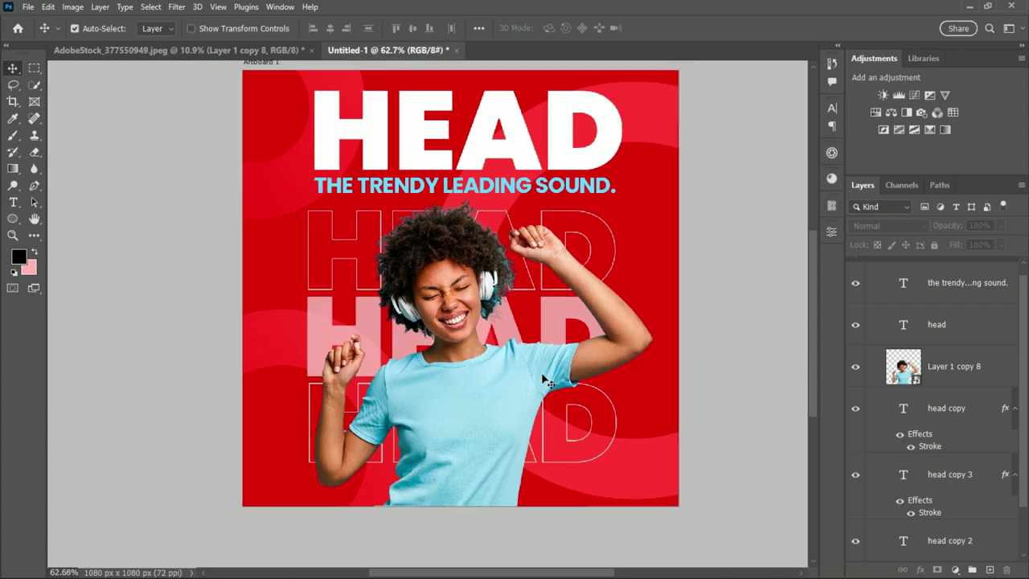
pyautogui.click(15, 203)
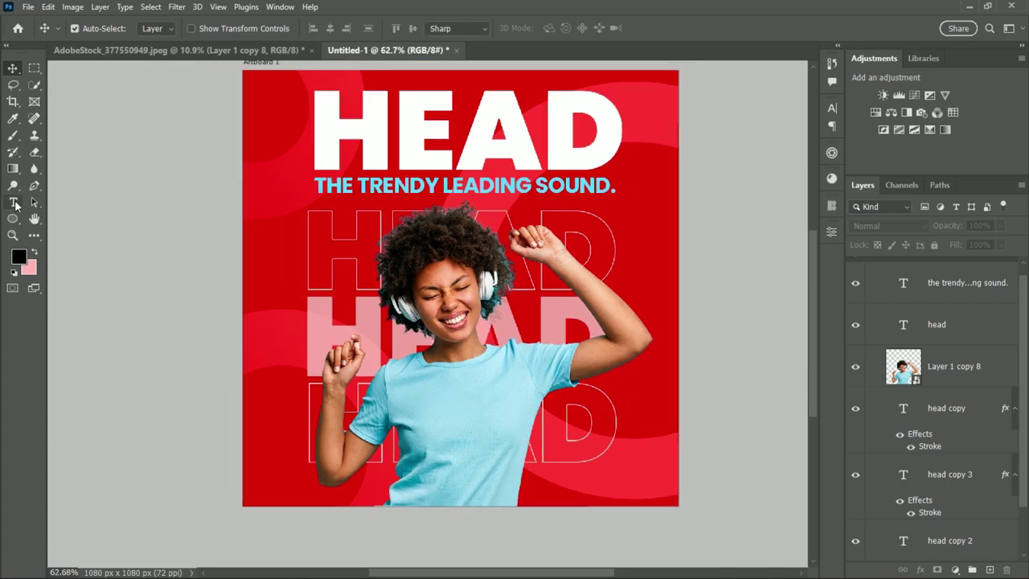
pyautogui.click(68, 203)
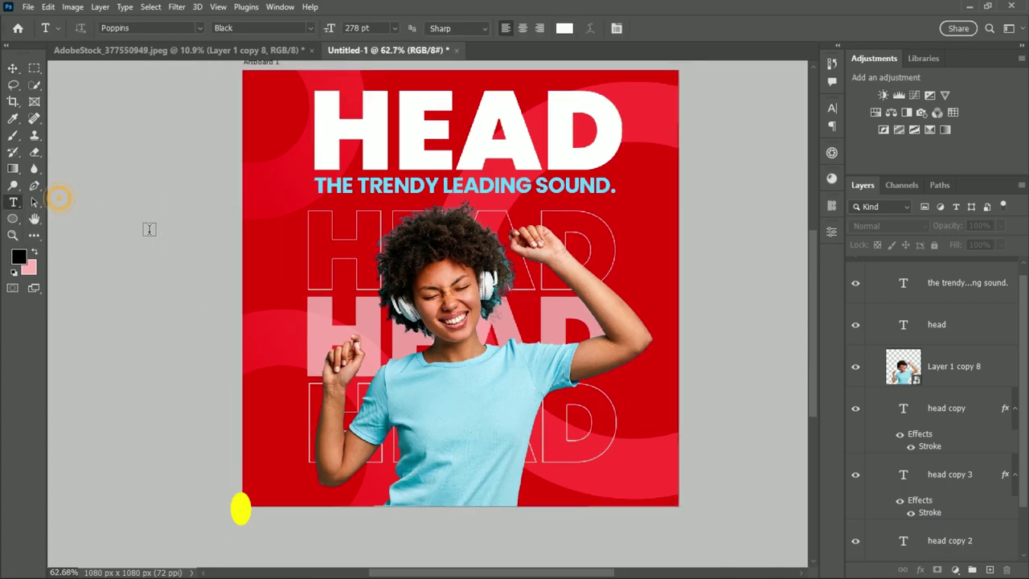
pyautogui.click(651, 197)
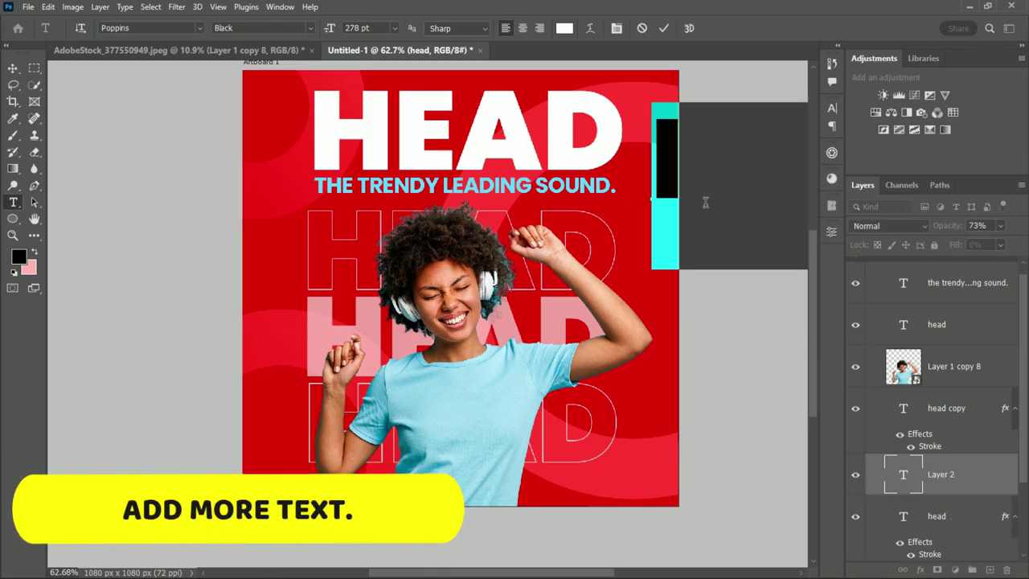
# Step: Type the tagline 'the unbeatable sound #Trends.' into the new text layer and commit it
pyautogui.write('T')
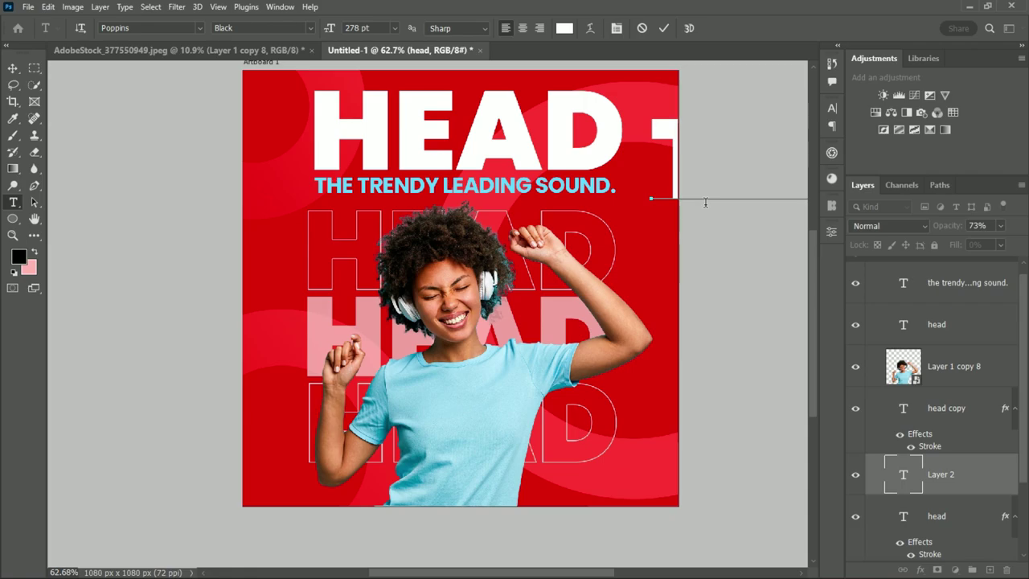
pyautogui.write('g')
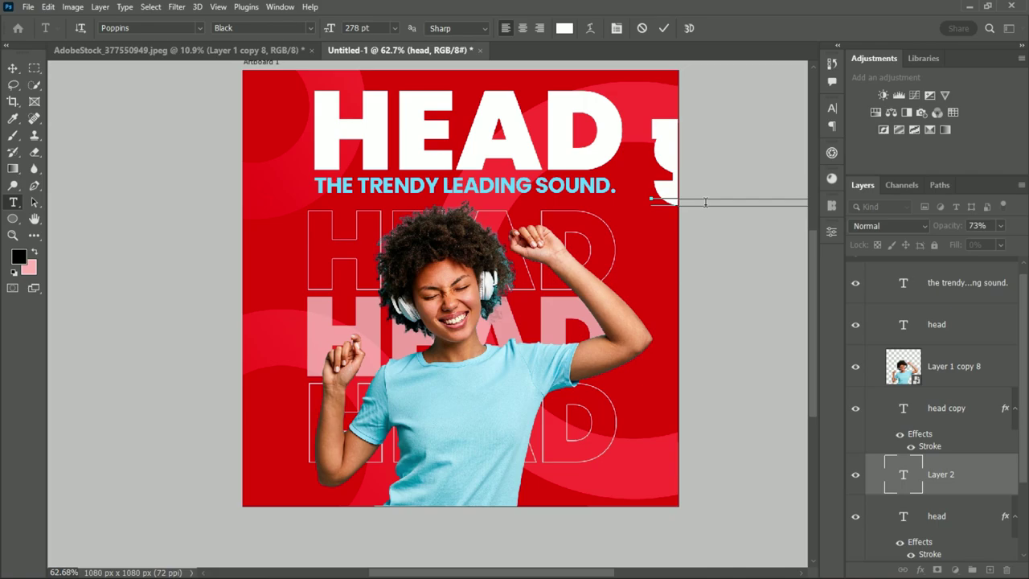
pyautogui.click(13, 68)
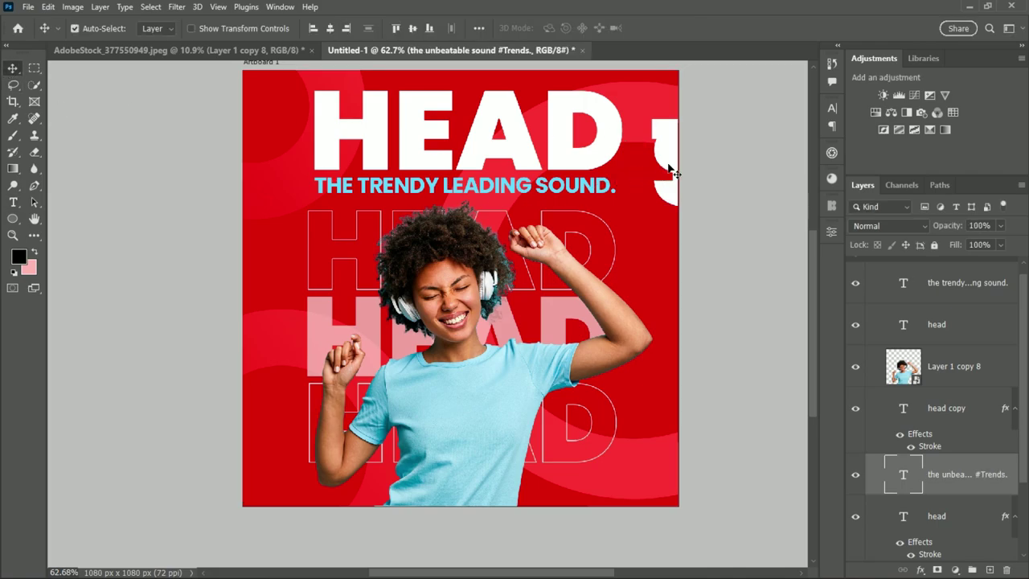
# Step: Move the tagline onto the artboard and set its size to 60 pt
pyautogui.moveTo(668, 159)
pyautogui.mouseDown()
pyautogui.moveTo(635, 234)
pyautogui.moveTo(306, 382)
pyautogui.mouseUp()
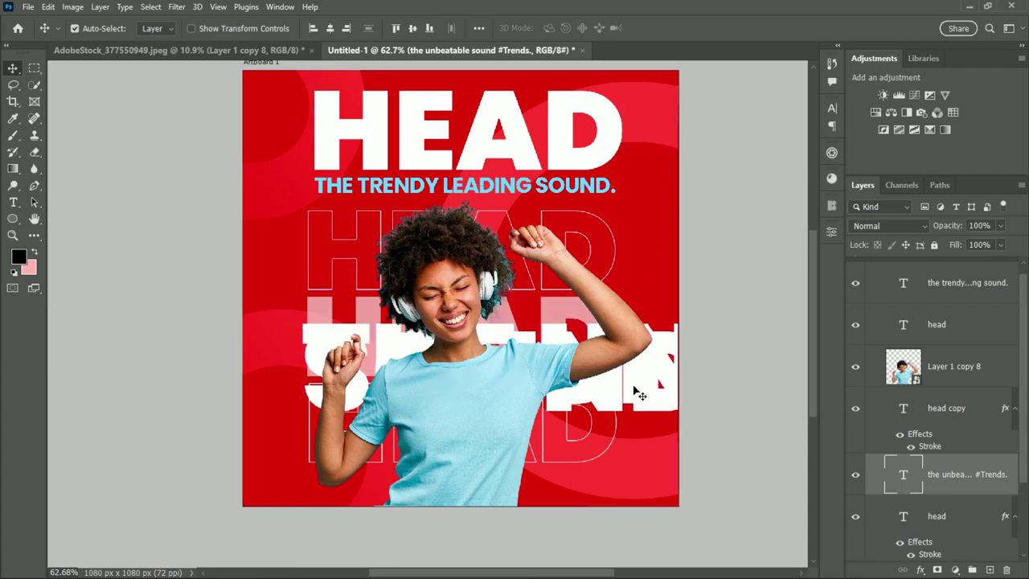
pyautogui.click(832, 107)
pyautogui.click(738, 146)
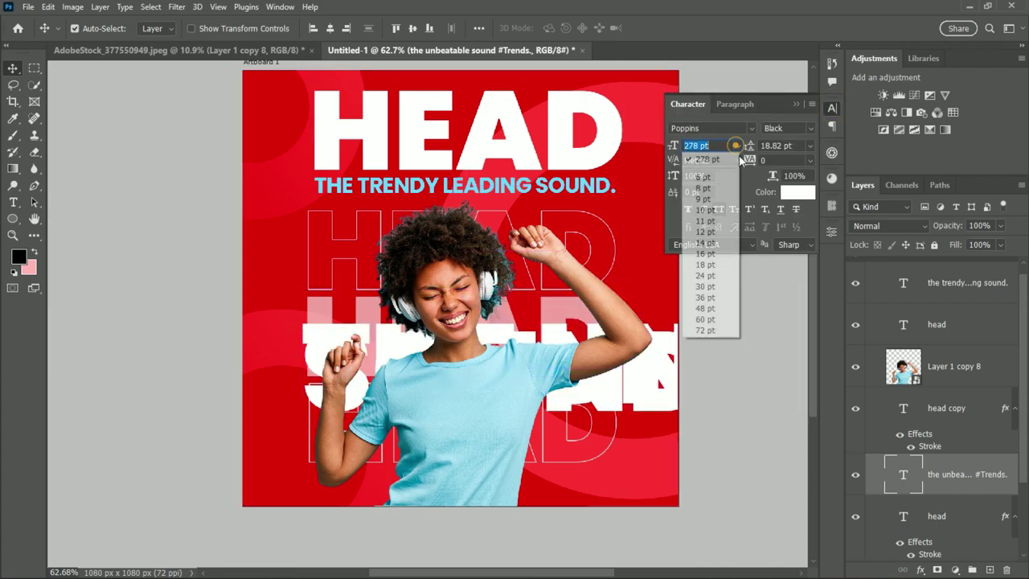
pyautogui.click(700, 320)
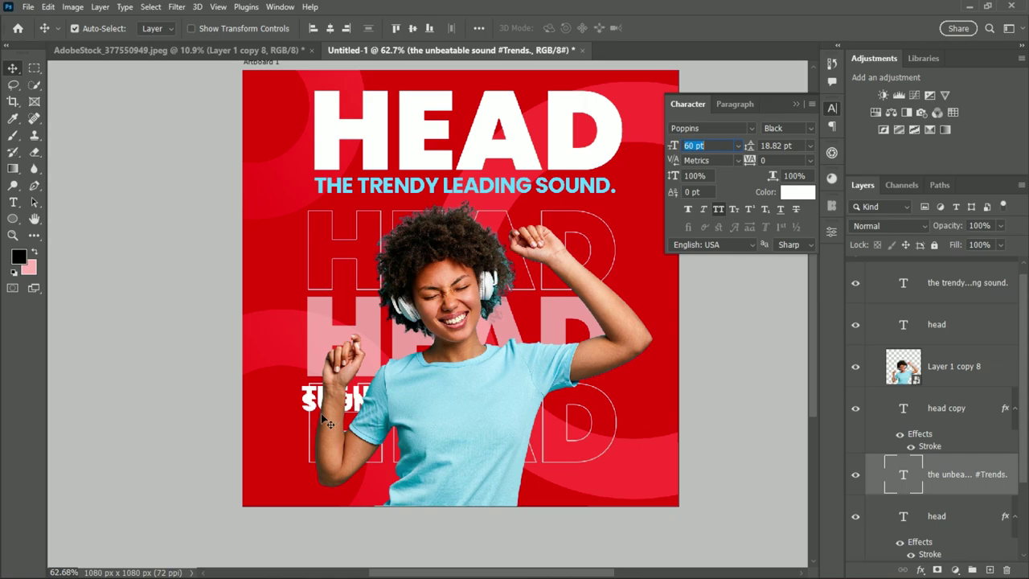
# Step: Place the tagline in the bottom-right corner at 30 pt with Auto leading
pyautogui.moveTo(308, 402); pyautogui.dragTo(540, 484)
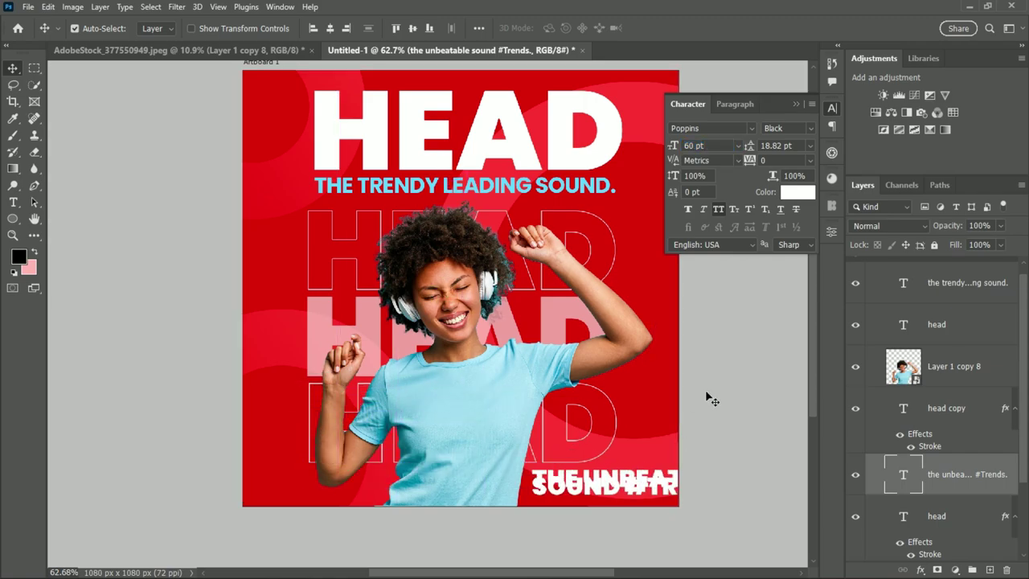
pyautogui.click(738, 145)
pyautogui.click(707, 283)
pyautogui.click(810, 146)
pyautogui.click(788, 159)
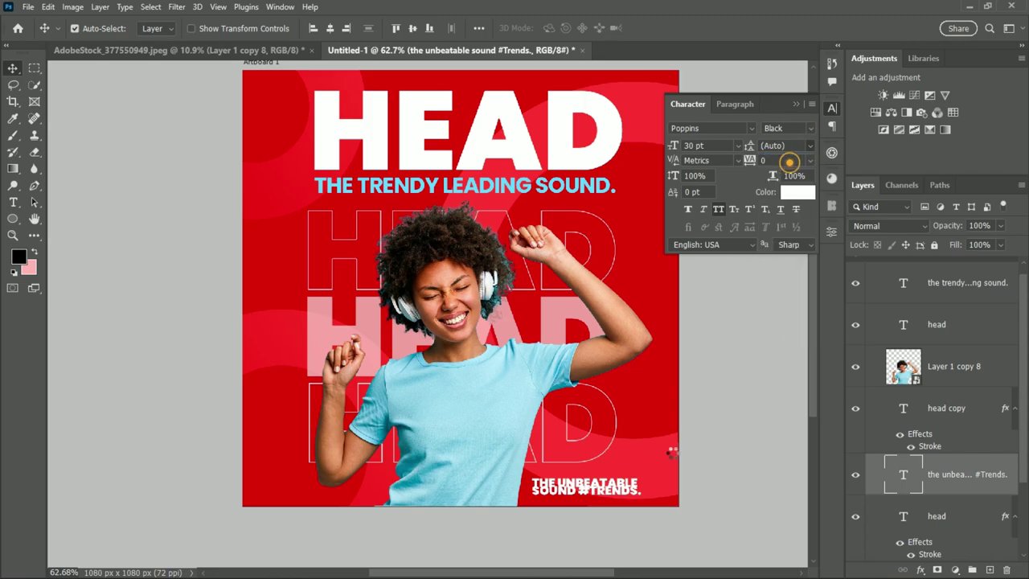
pyautogui.moveTo(590, 496); pyautogui.dragTo(608, 491)
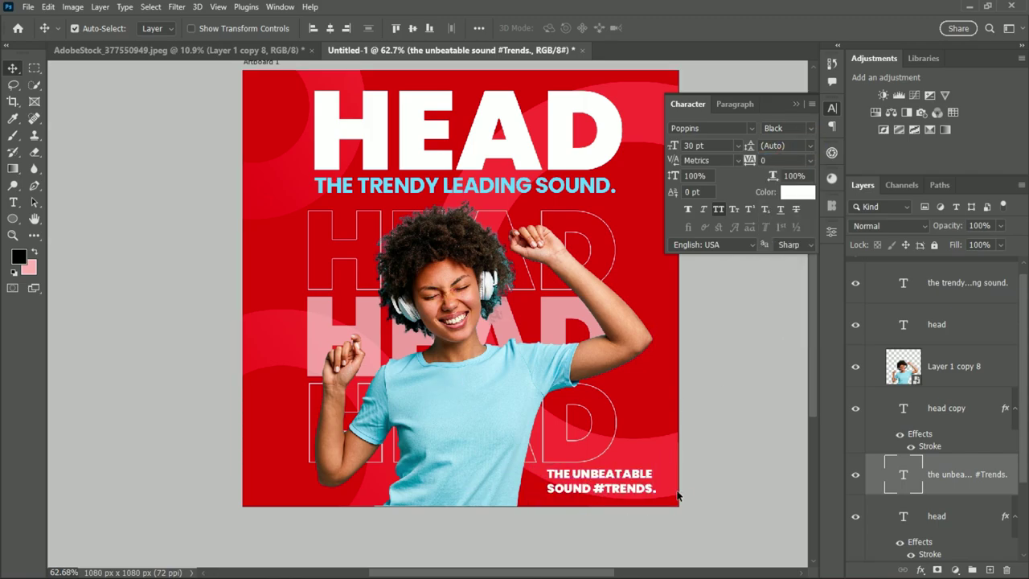
# Step: Set the tagline colour to black 000000 with 30 pt line spacing
pyautogui.click(791, 196)
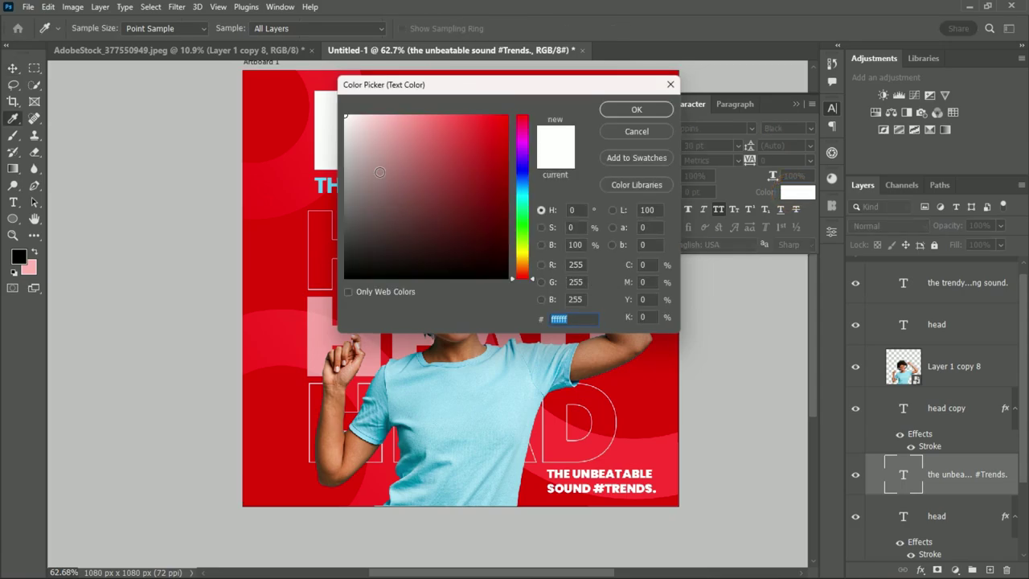
pyautogui.write('000000')
pyautogui.click(631, 111)
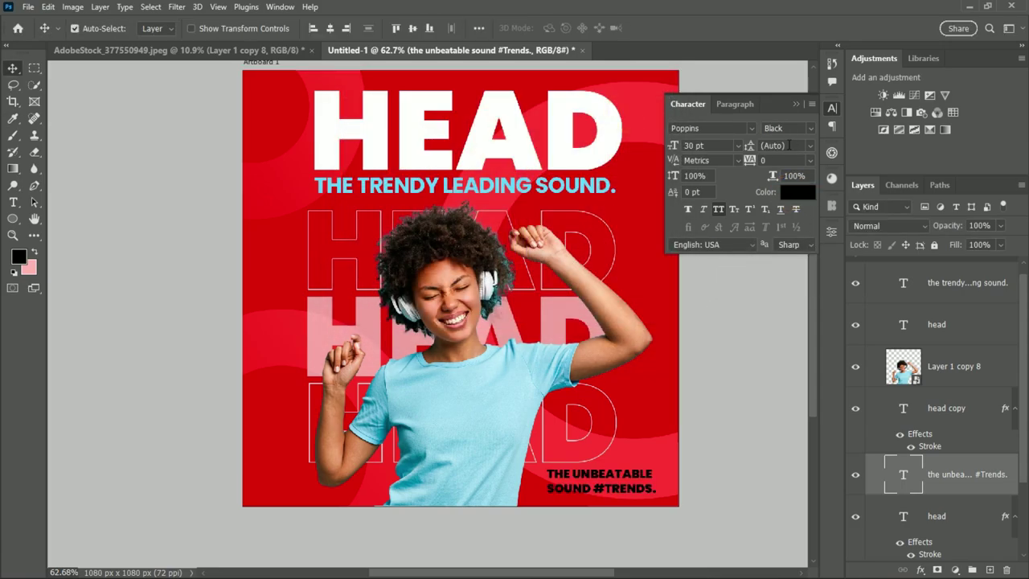
pyautogui.click(810, 150)
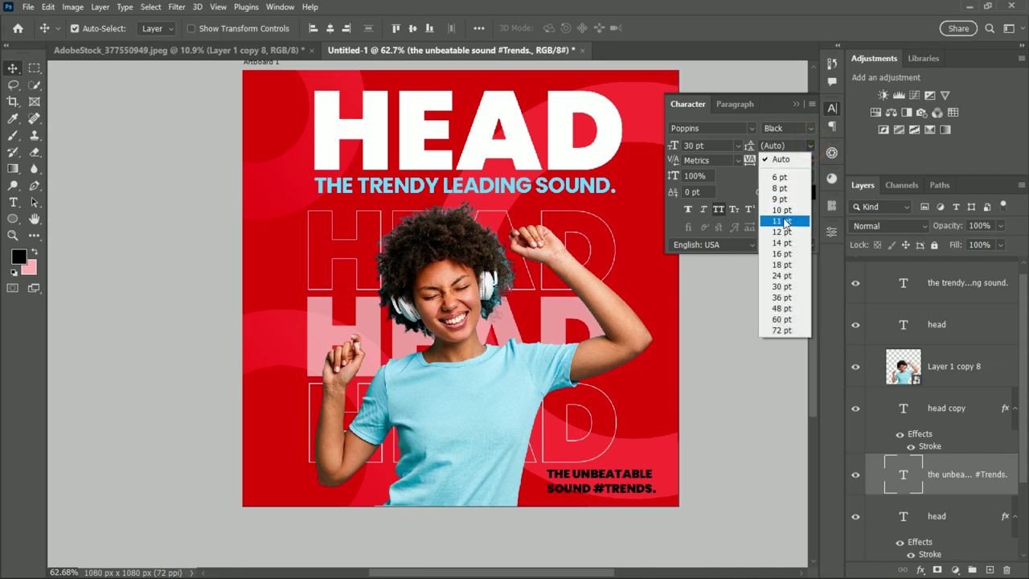
pyautogui.click(777, 285)
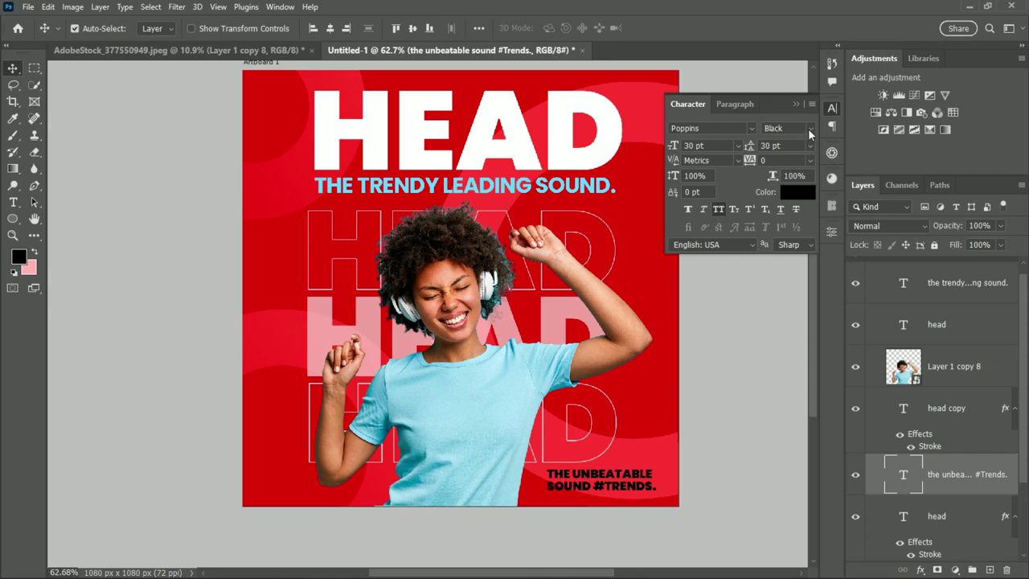
# Step: Resize the tagline to 24 pt with 24 pt leading and tuck it lower-left in the corner
pyautogui.click(736, 144)
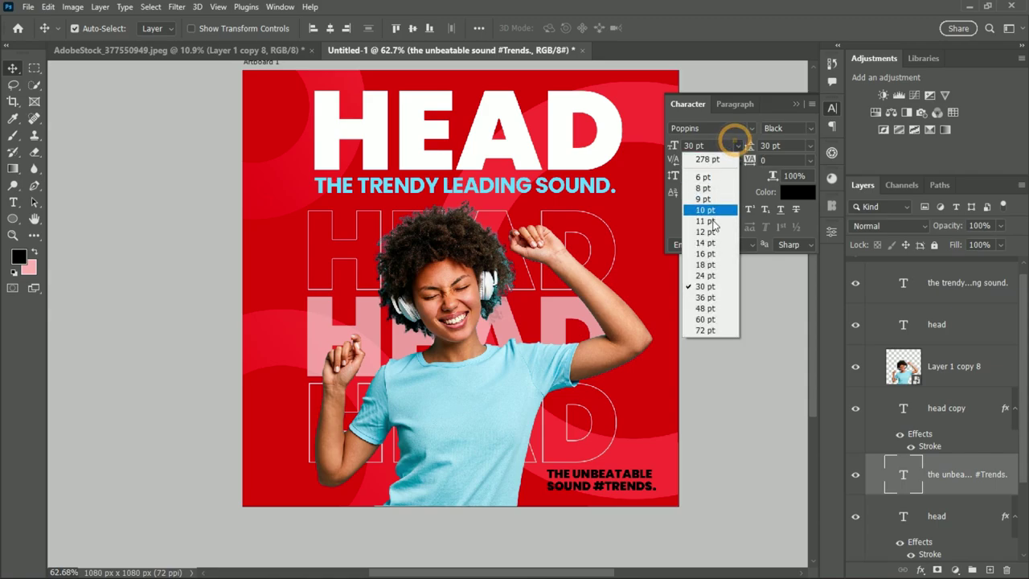
pyautogui.click(705, 275)
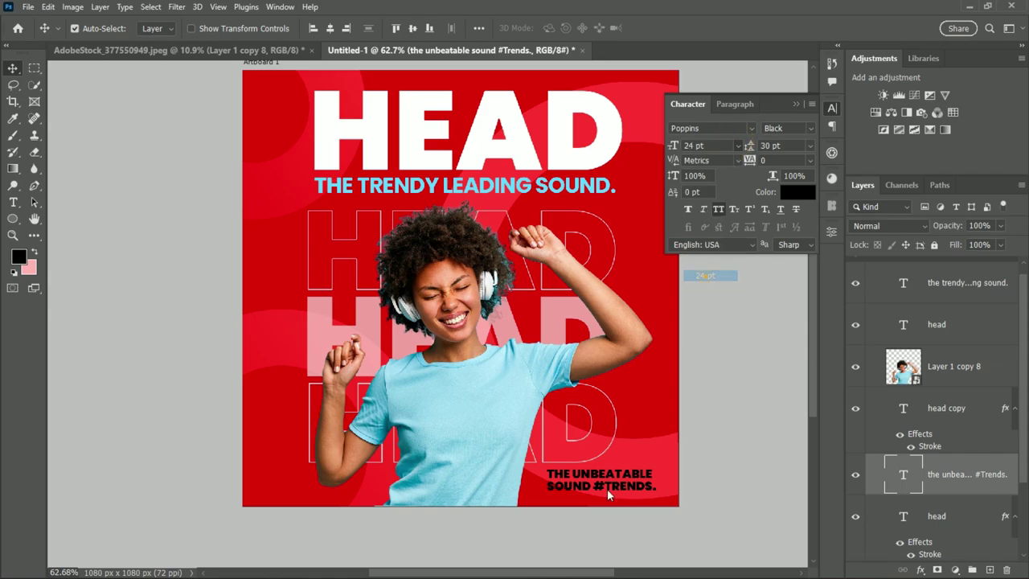
pyautogui.click(808, 147)
pyautogui.click(786, 276)
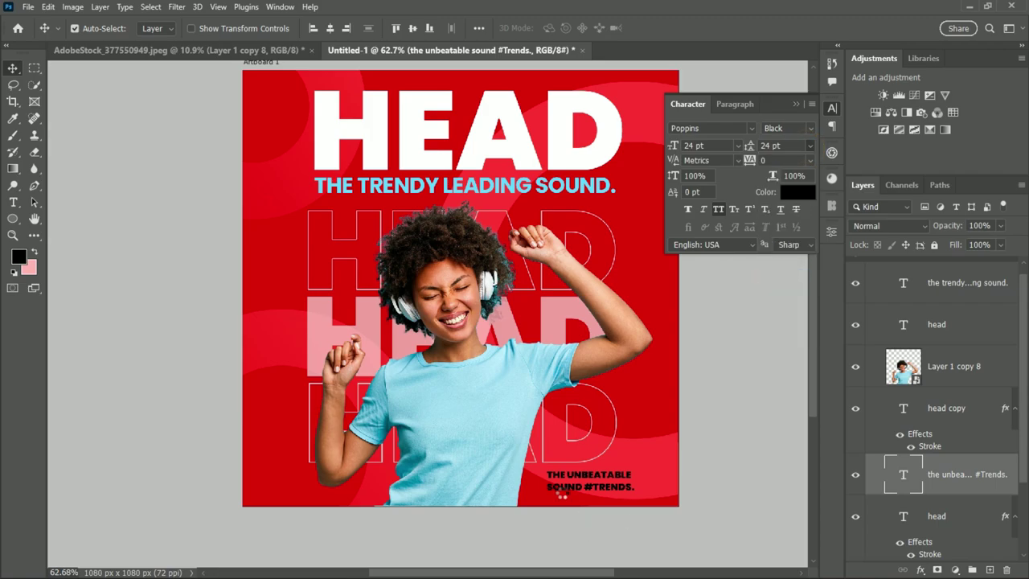
pyautogui.moveTo(566, 488); pyautogui.dragTo(553, 500)
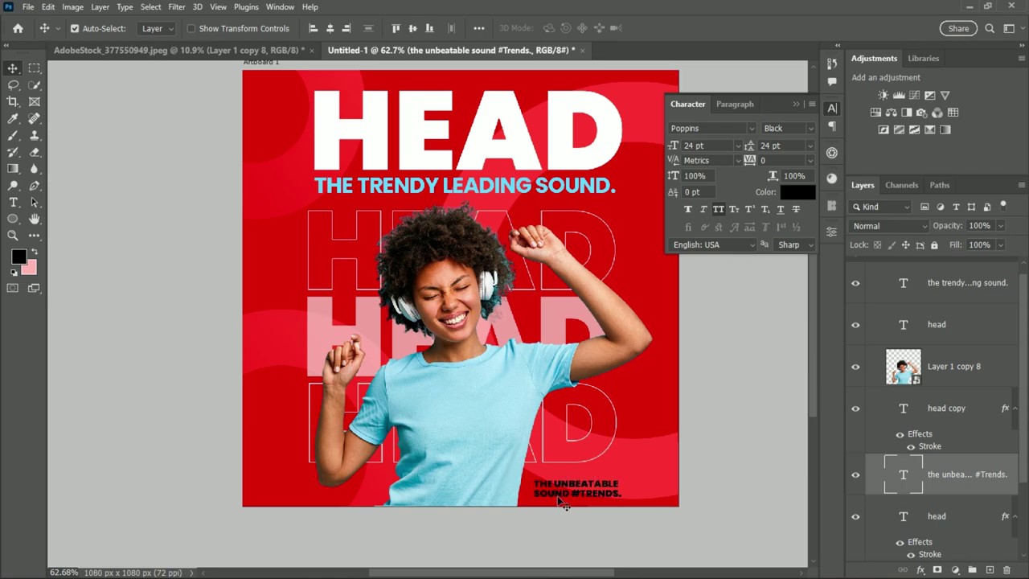
# Step: Make the tagline white (ffffff) and change its weight from Black to Bold
pyautogui.click(796, 193)
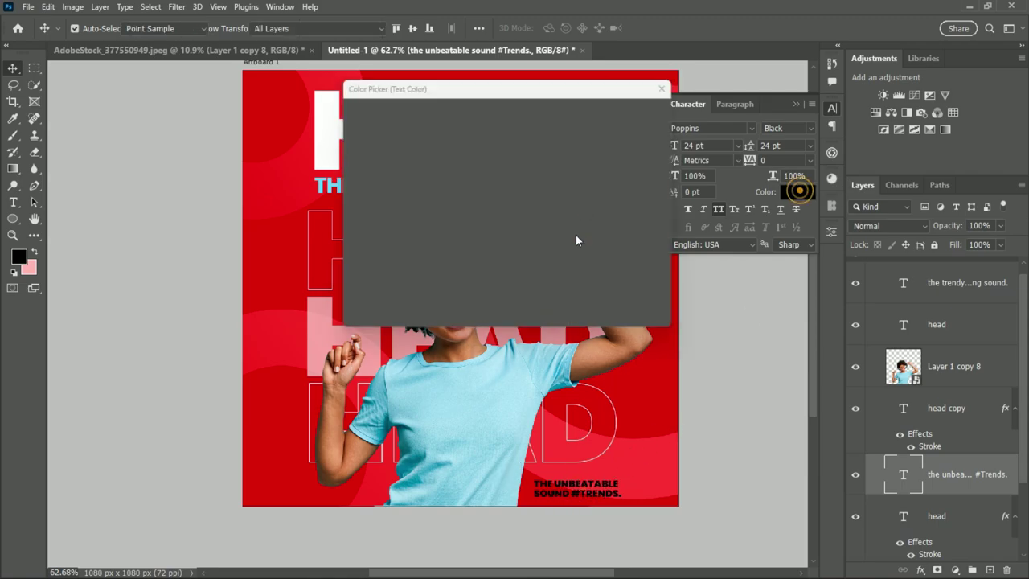
pyautogui.write('ffffff')
pyautogui.click(636, 110)
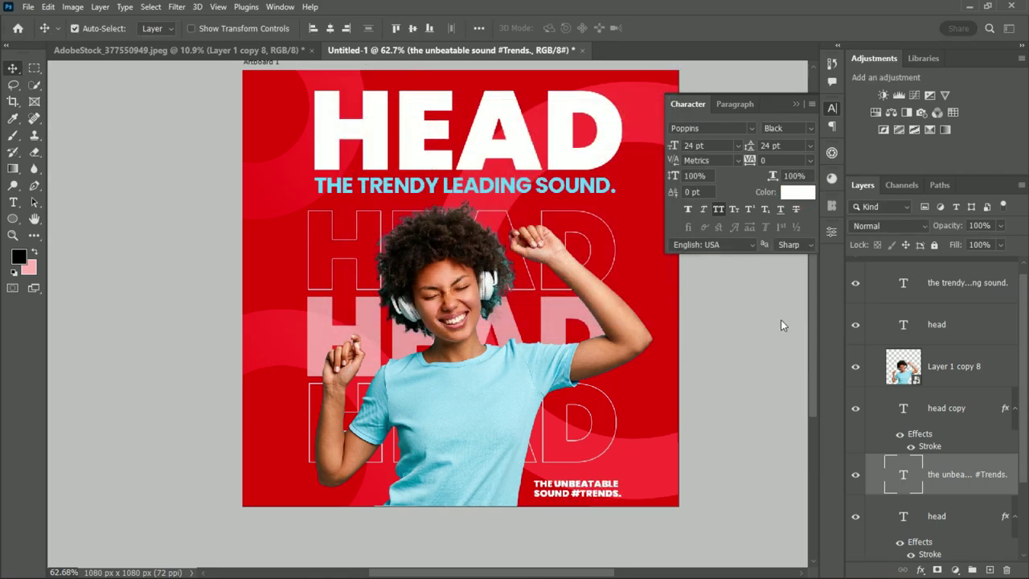
pyautogui.click(810, 127)
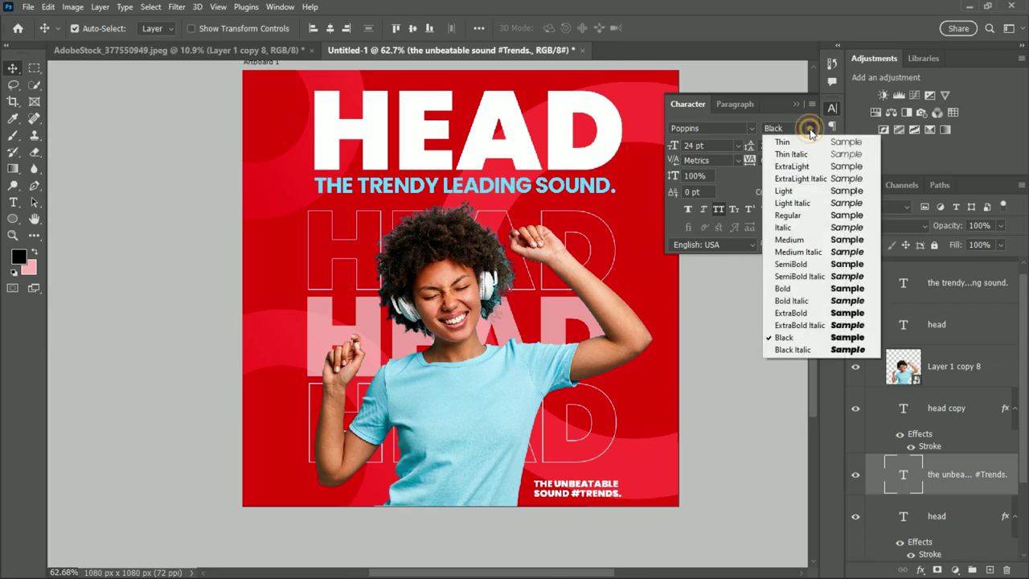
pyautogui.click(804, 291)
pyautogui.click(796, 103)
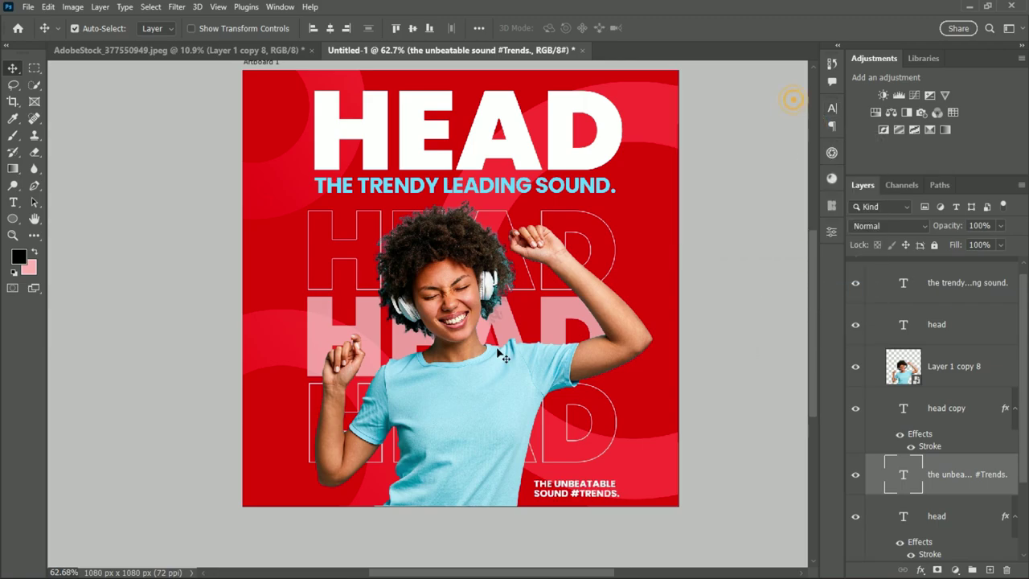
pyautogui.keyDown('alt'); pyautogui.scroll(2, 554, 408); pyautogui.keyUp('alt')
pyautogui.keyDown('alt'); pyautogui.scroll(1, 555, 408); pyautogui.keyUp('alt')
pyautogui.keyDown('alt'); pyautogui.scroll(2, 555, 408); pyautogui.keyUp('alt')
pyautogui.keyDown('alt'); pyautogui.scroll(-3, 566, 409); pyautogui.keyUp('alt')
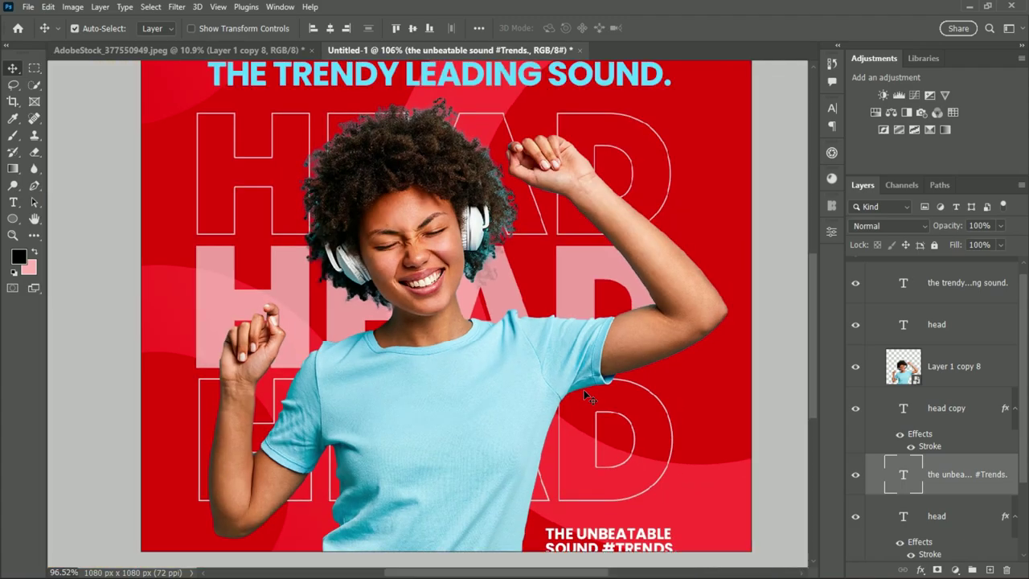
pyautogui.keyDown('alt'); pyautogui.scroll(2, 518, 268); pyautogui.keyUp('alt')
pyautogui.keyDown('alt'); pyautogui.scroll(2, 518, 268); pyautogui.keyUp('alt')
pyautogui.moveTo(810, 345); pyautogui.dragTo(812, 261)
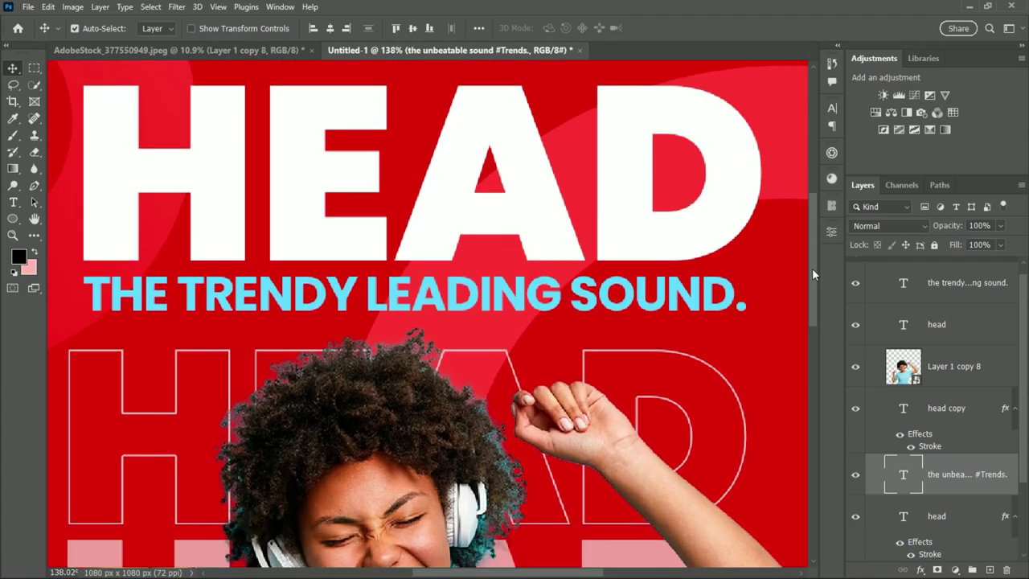
pyautogui.keyDown('alt'); pyautogui.scroll(-2, 724, 314); pyautogui.keyUp('alt')
pyautogui.keyDown('alt'); pyautogui.scroll(-2, 644, 338); pyautogui.keyUp('alt')
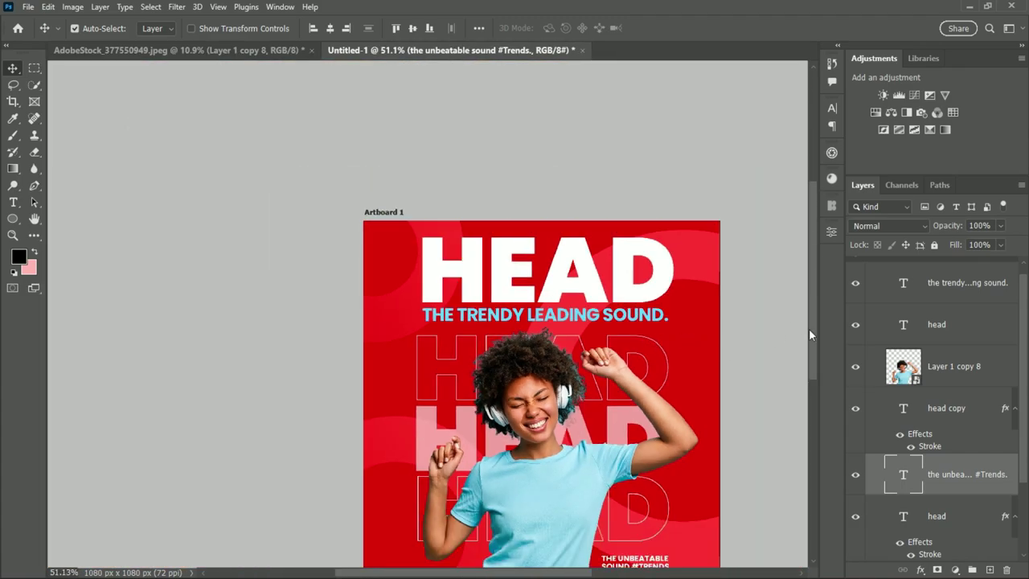
pyautogui.moveTo(811, 328); pyautogui.dragTo(811, 336)
pyautogui.keyDown('alt'); pyautogui.scroll(-1, 597, 459); pyautogui.keyUp('alt')
pyautogui.keyDown('alt'); pyautogui.scroll(2, 618, 342); pyautogui.keyUp('alt')
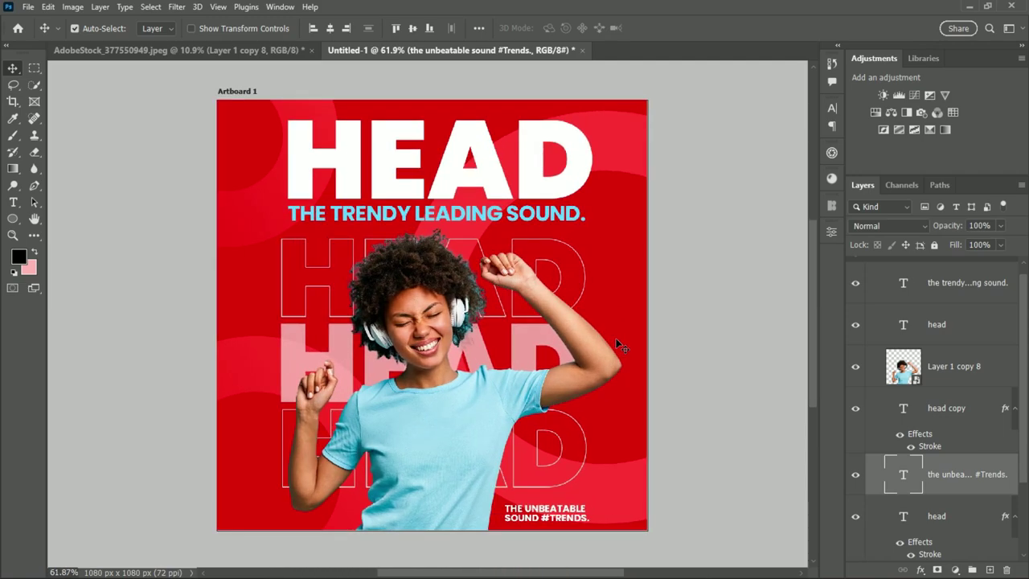
pyautogui.scroll(2, 1022, 411)
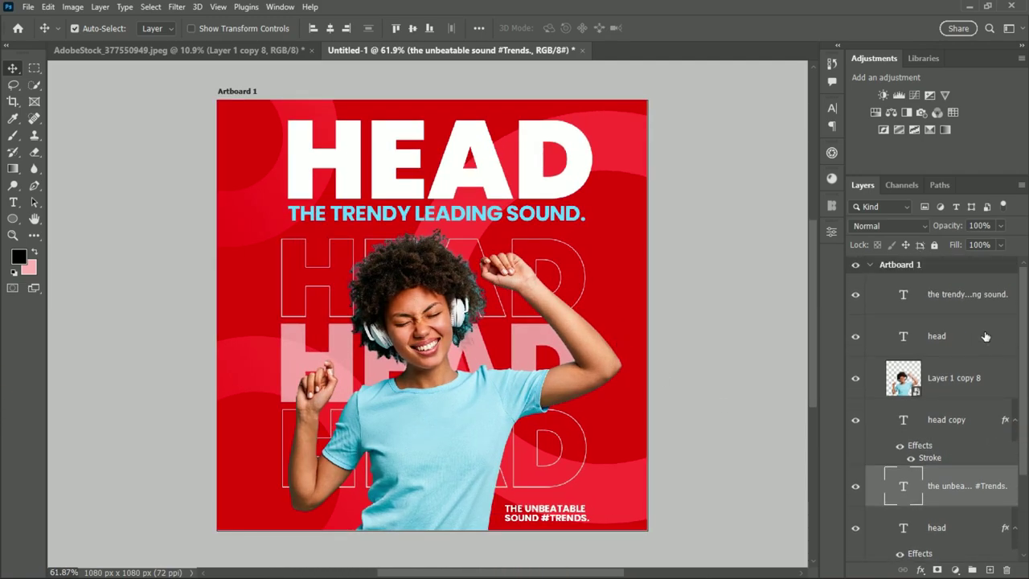
# Step: Select the title, subtitle, photo and HEAD layers, then clear the selection
pyautogui.click(970, 336)
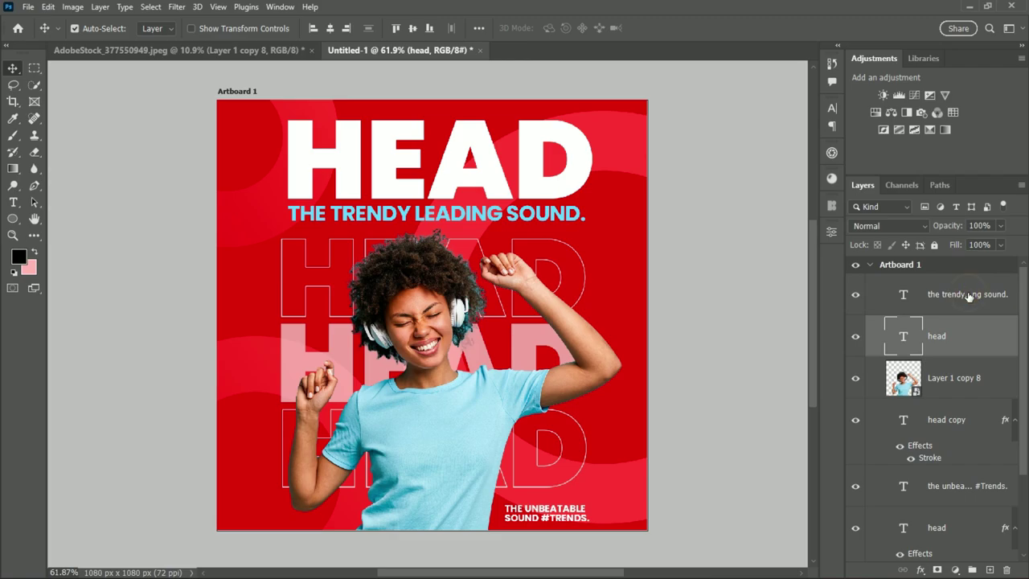
pyautogui.keyDown('shift'); pyautogui.click(973, 299); pyautogui.keyUp('shift')
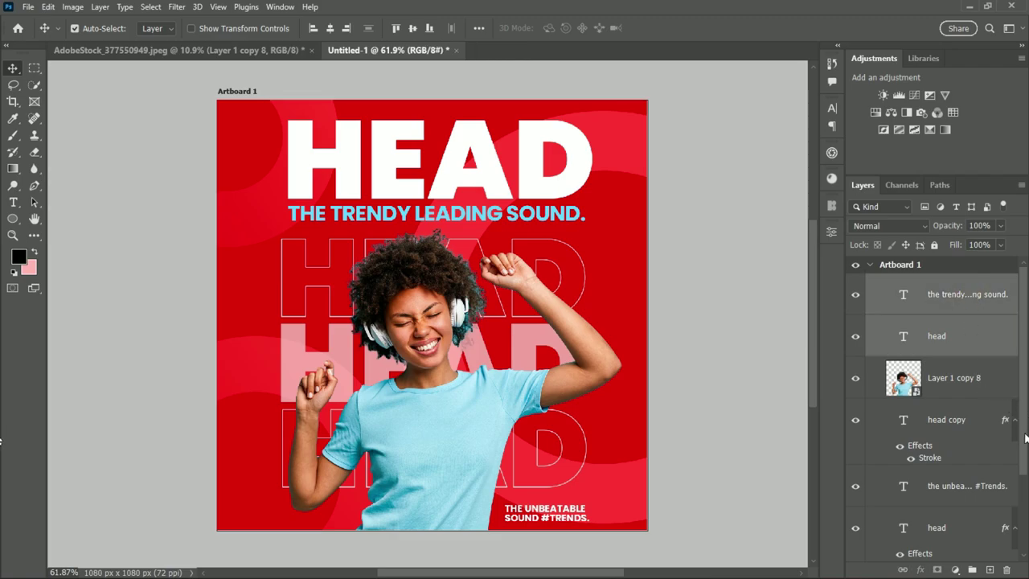
pyautogui.keyDown('shift'); pyautogui.click(977, 390); pyautogui.keyUp('shift')
pyautogui.keyDown('shift'); pyautogui.click(953, 431); pyautogui.keyUp('shift')
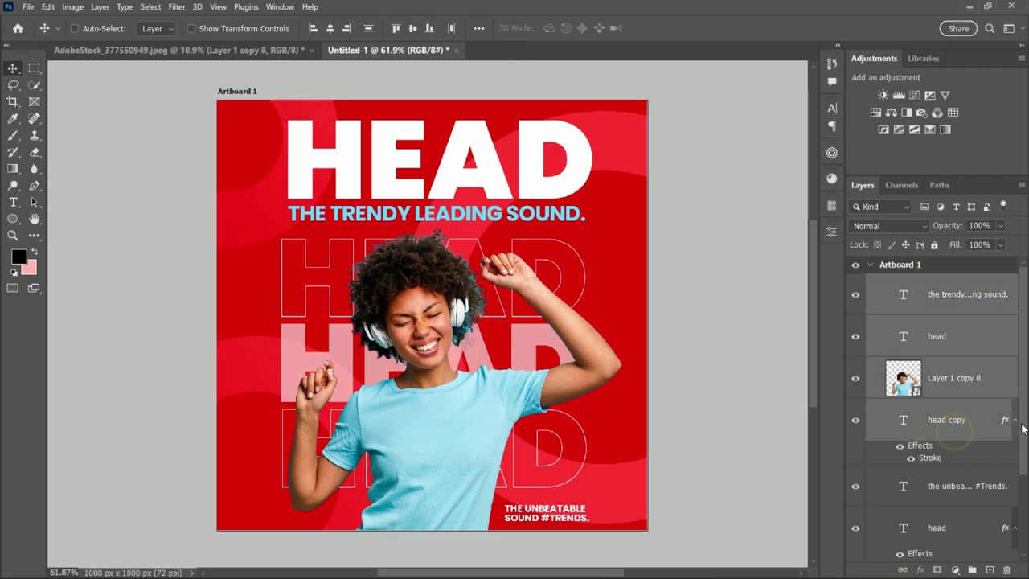
pyautogui.scroll(-2, 932, 426)
pyautogui.keyDown('ctrl'); pyautogui.click(916, 439); pyautogui.keyUp('ctrl')
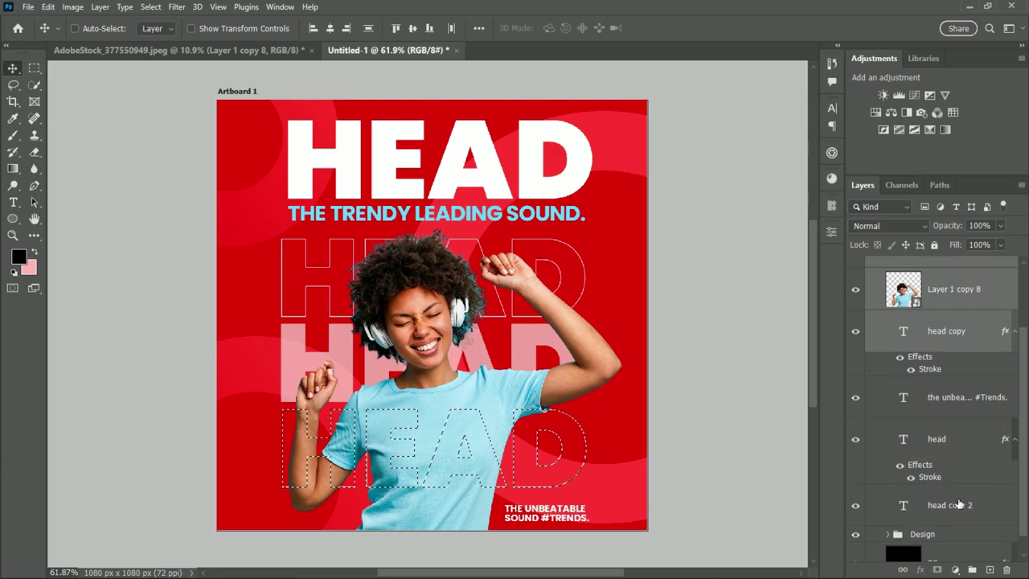
pyautogui.keyDown('ctrl'); pyautogui.click(712, 407); pyautogui.keyUp('ctrl')
pyautogui.hotkey('ctrl', 'd')
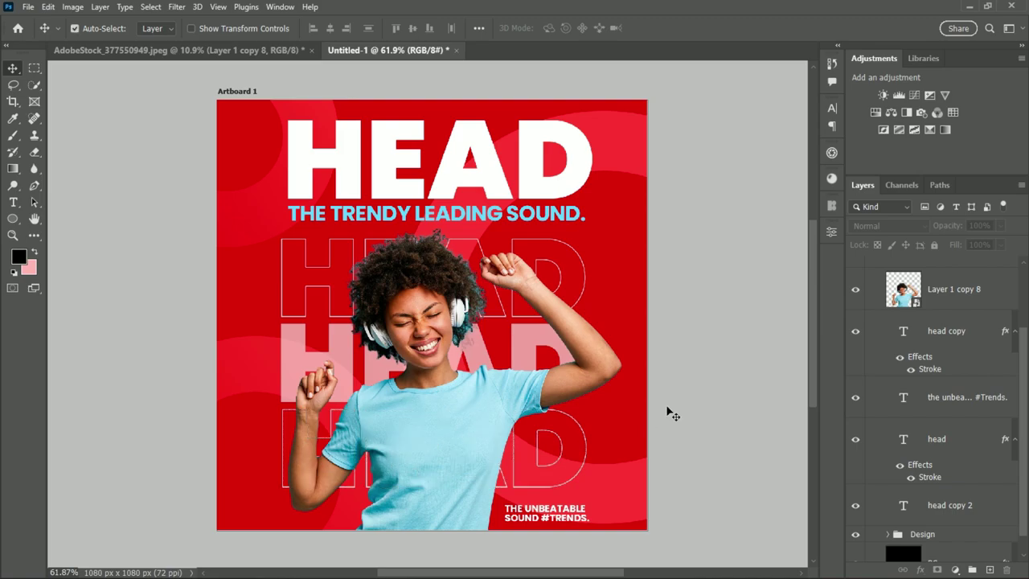
# Step: Select head copy 2 up through the subtitle layer and group them
pyautogui.click(961, 508)
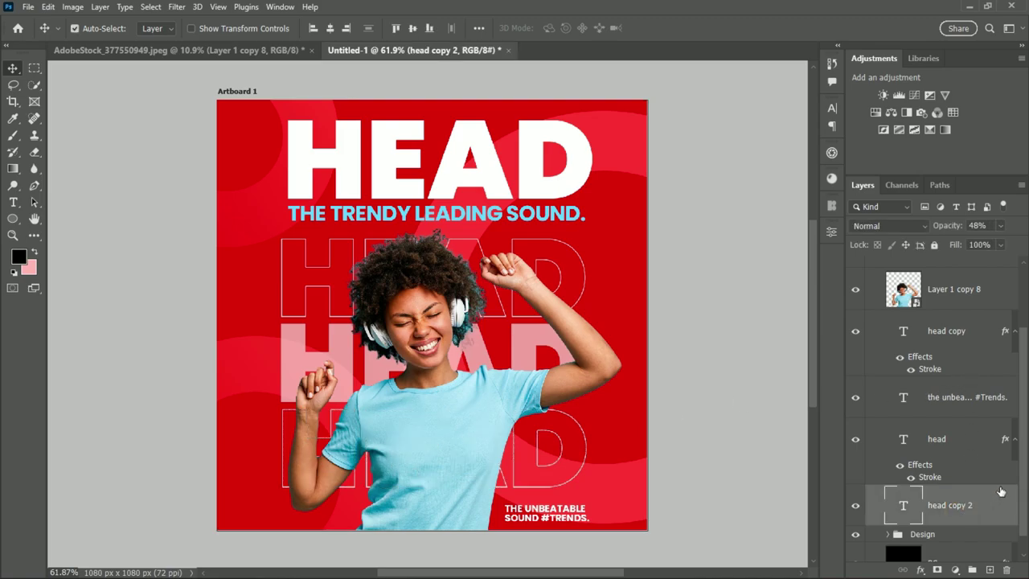
pyautogui.scroll(5, 1025, 454)
pyautogui.keyDown('shift'); pyautogui.click(947, 298); pyautogui.keyUp('shift')
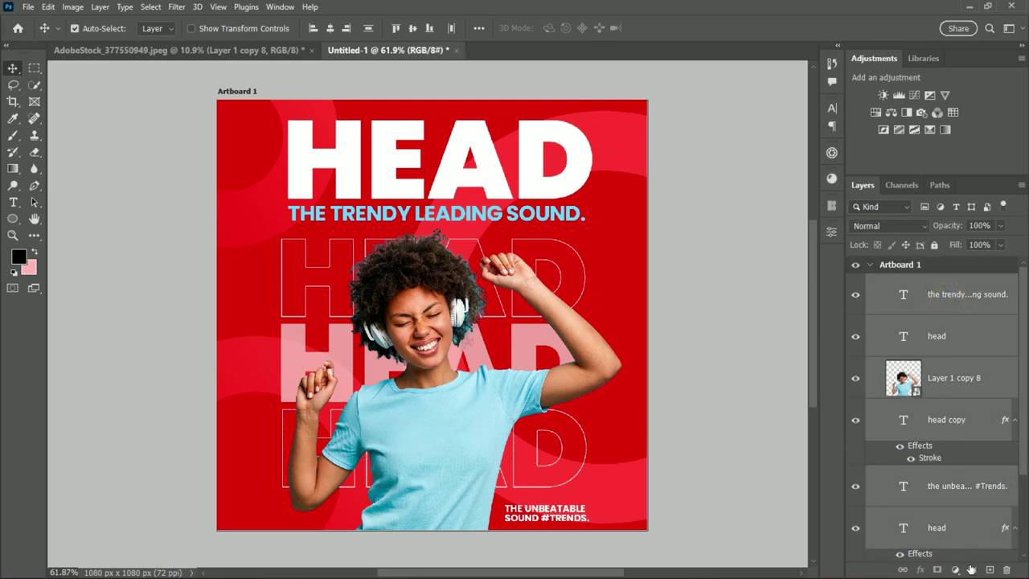
pyautogui.click(972, 569)
# Step: Name the new group Text and nudge the woman photo 14 px left
pyautogui.doubleClick(925, 281)
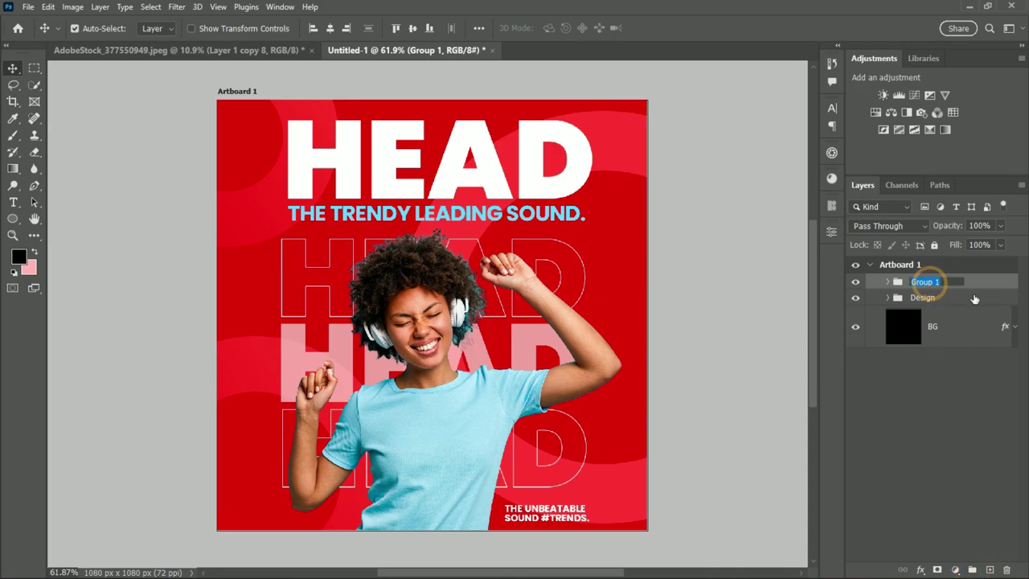
pyautogui.write('Text')
pyautogui.press('Return')
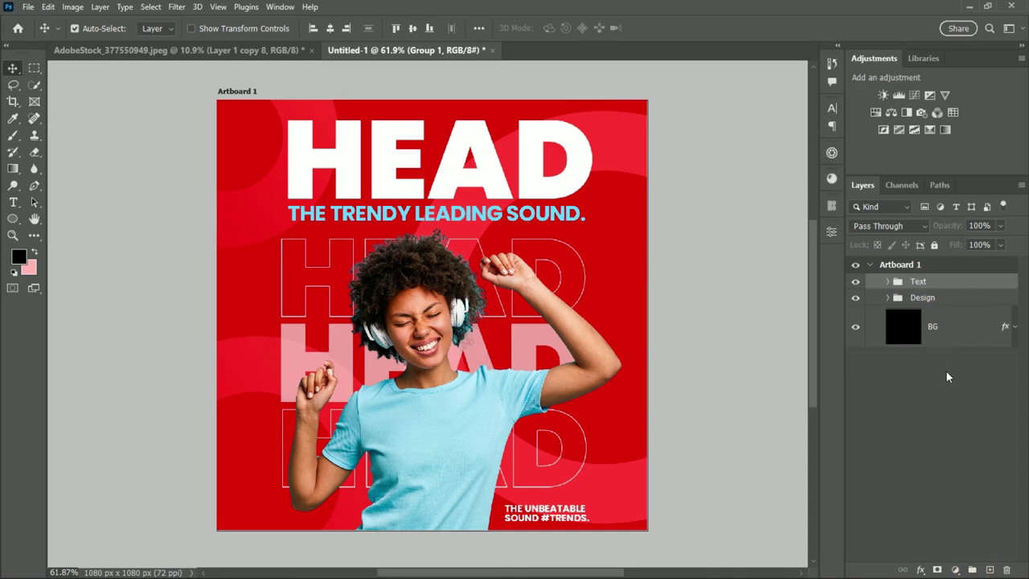
pyautogui.click(932, 389)
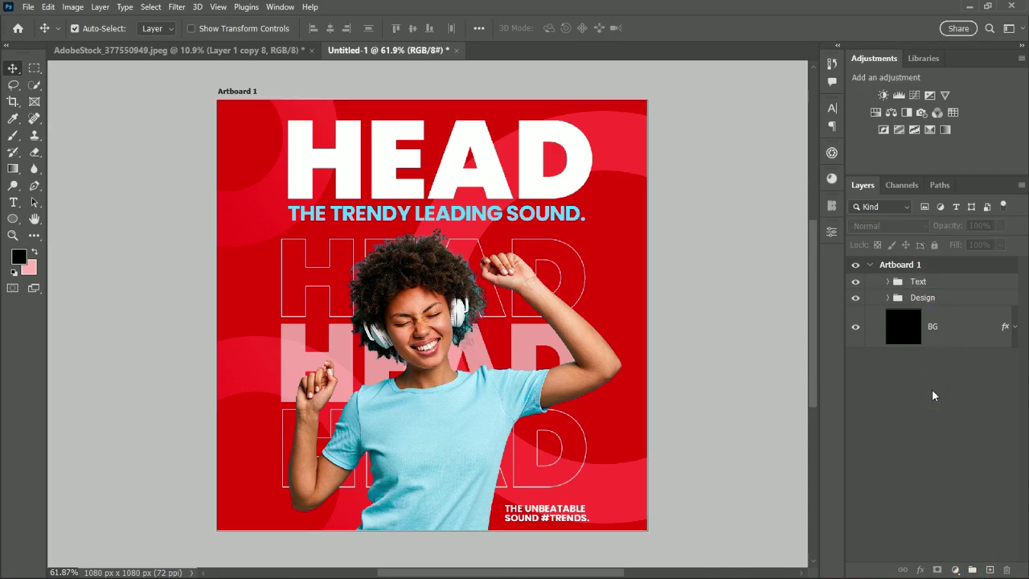
pyautogui.click(426, 322)
pyautogui.moveTo(424, 322); pyautogui.dragTo(414, 321)
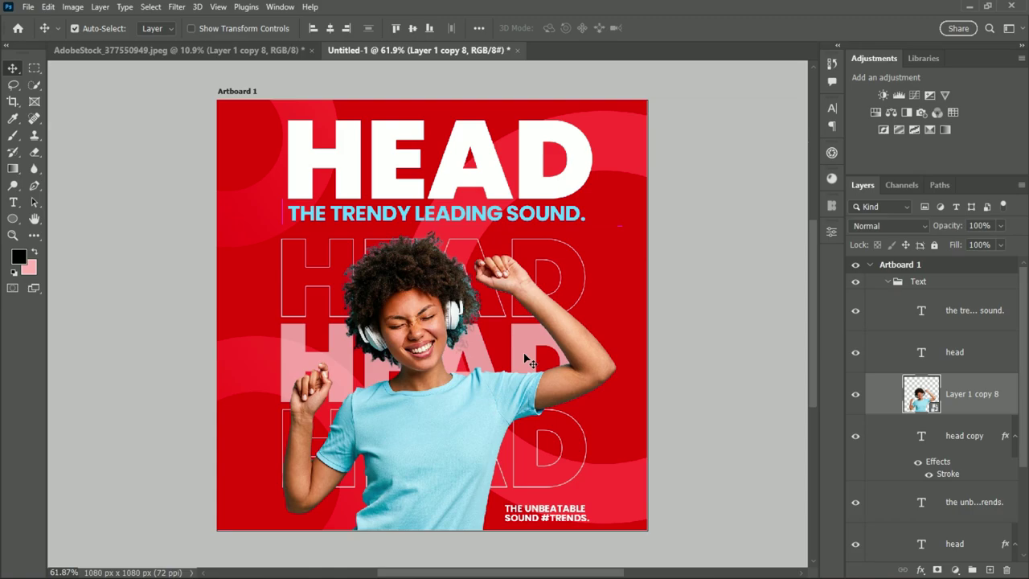
# Step: Collapse the Text group so the artboard shows Text, Design and BG
pyautogui.click(672, 313)
pyautogui.hotkey('ctrl', '+')
pyautogui.scroll(-1, 673, 313)
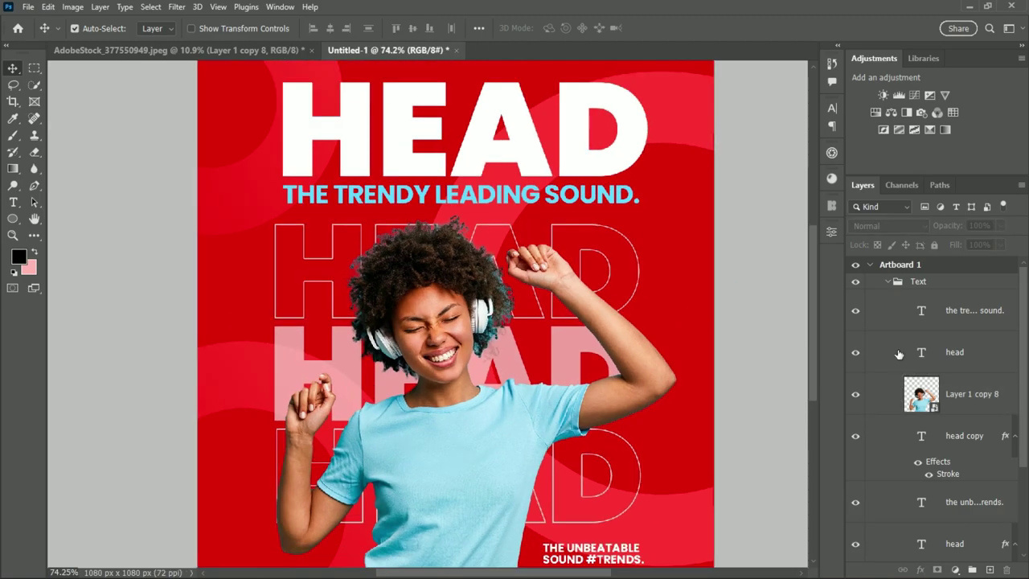
pyautogui.click(888, 282)
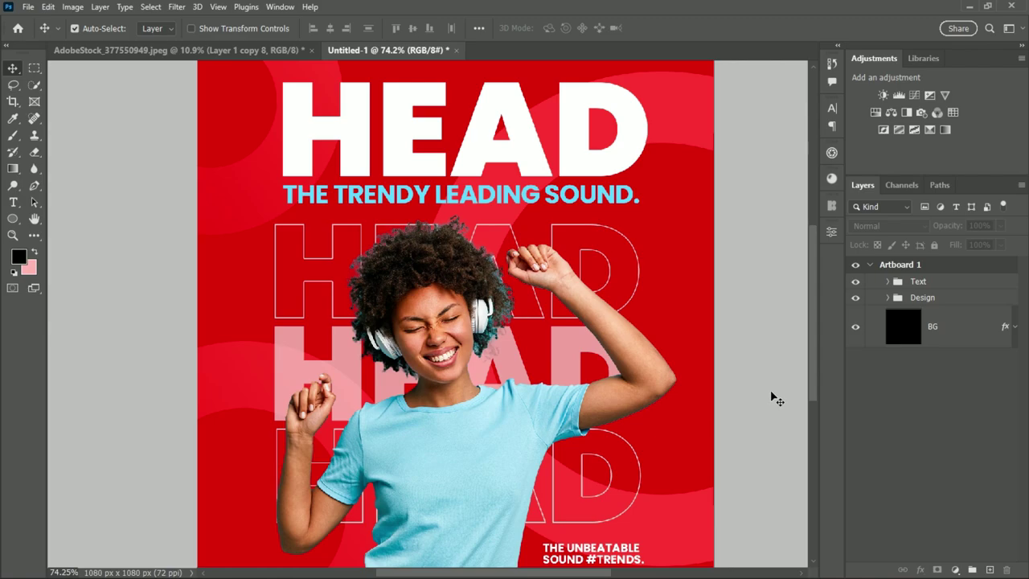
pyautogui.scroll(-2, 767, 392)
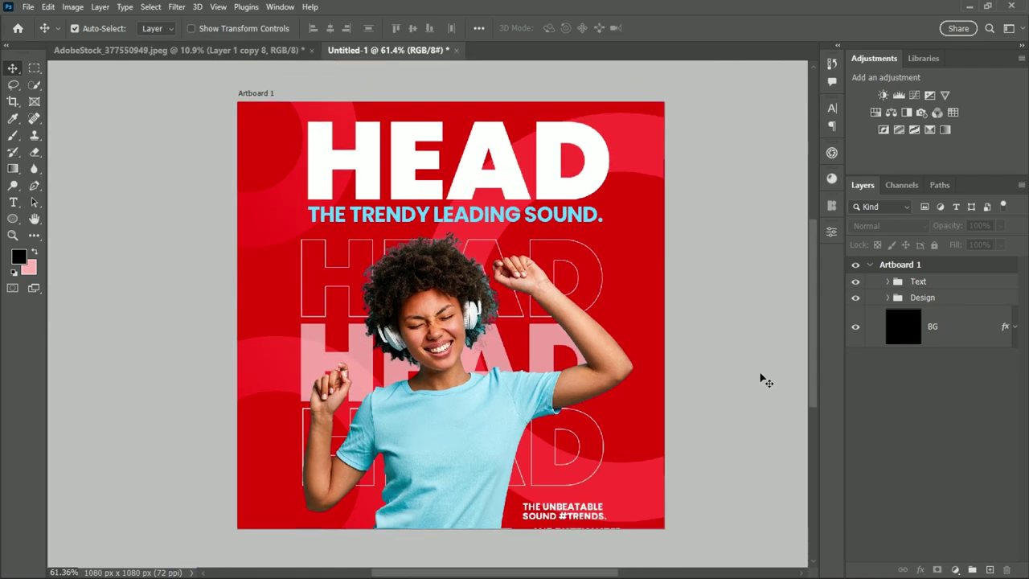